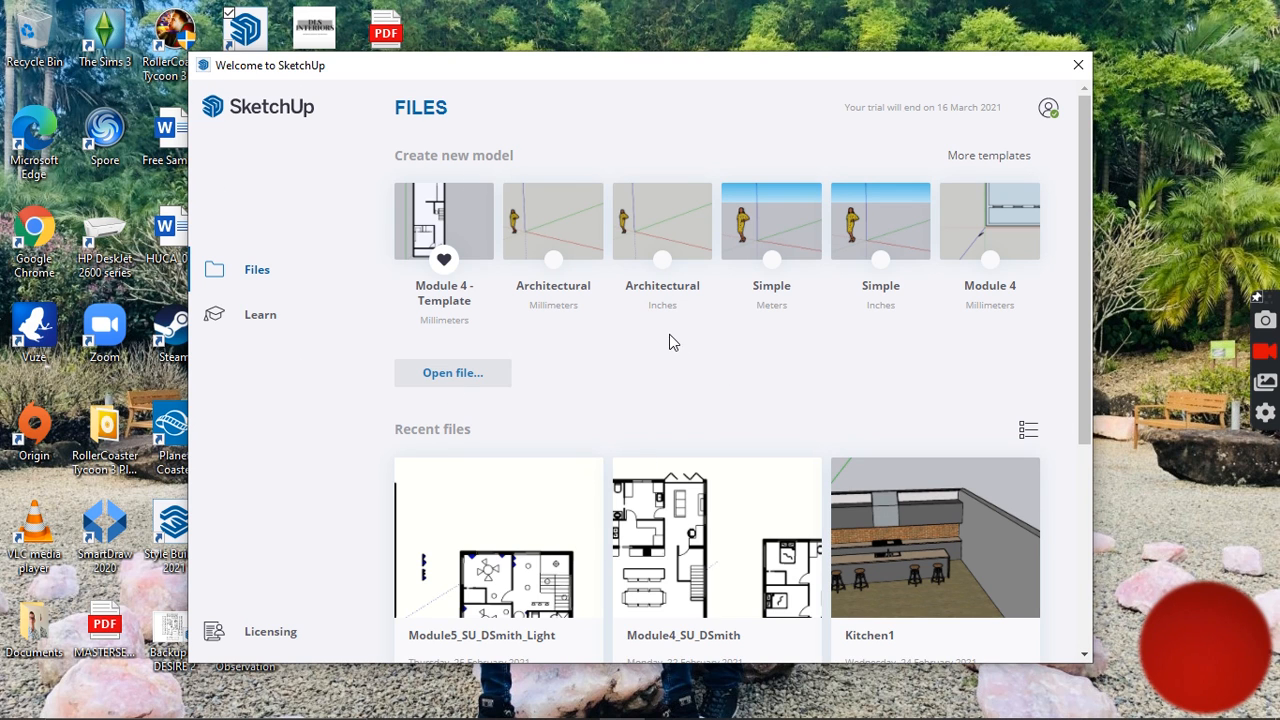
# - Start a new model from the Architectural Millimeters template, keeping the decimal format and millimetre length units
pyautogui.click(553, 215)
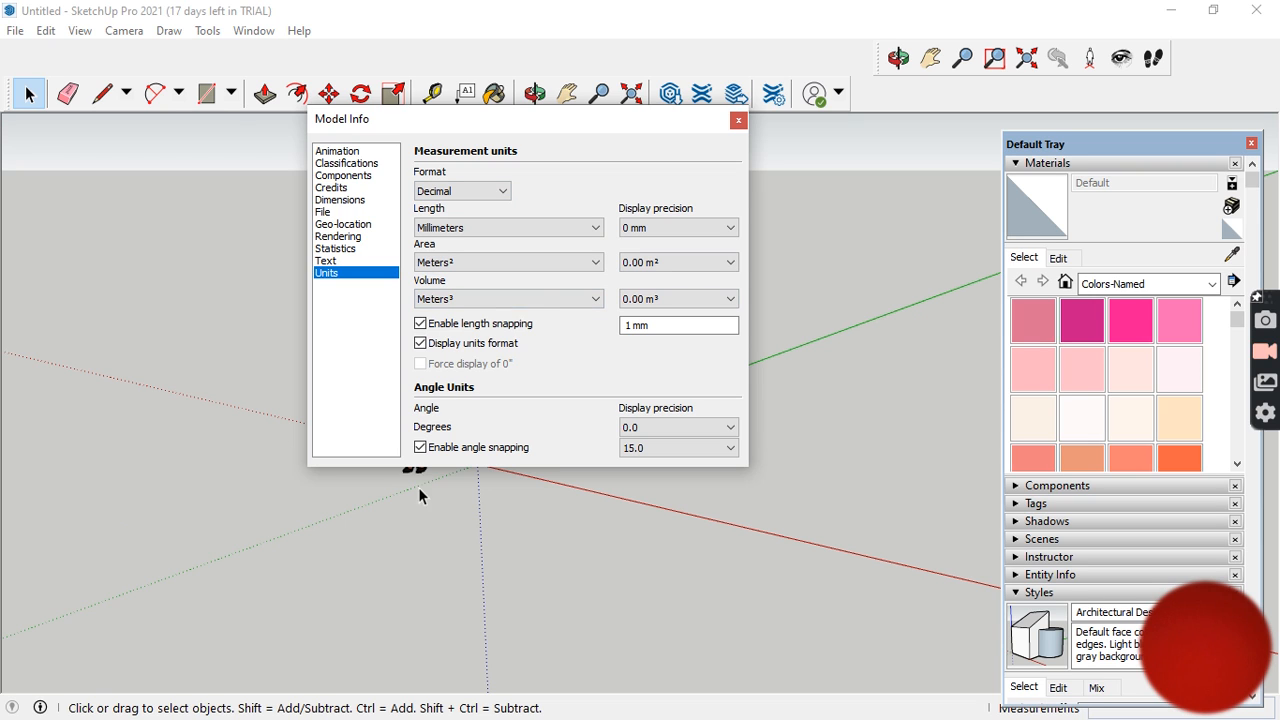
pyautogui.click(505, 190)
pyautogui.click(491, 221)
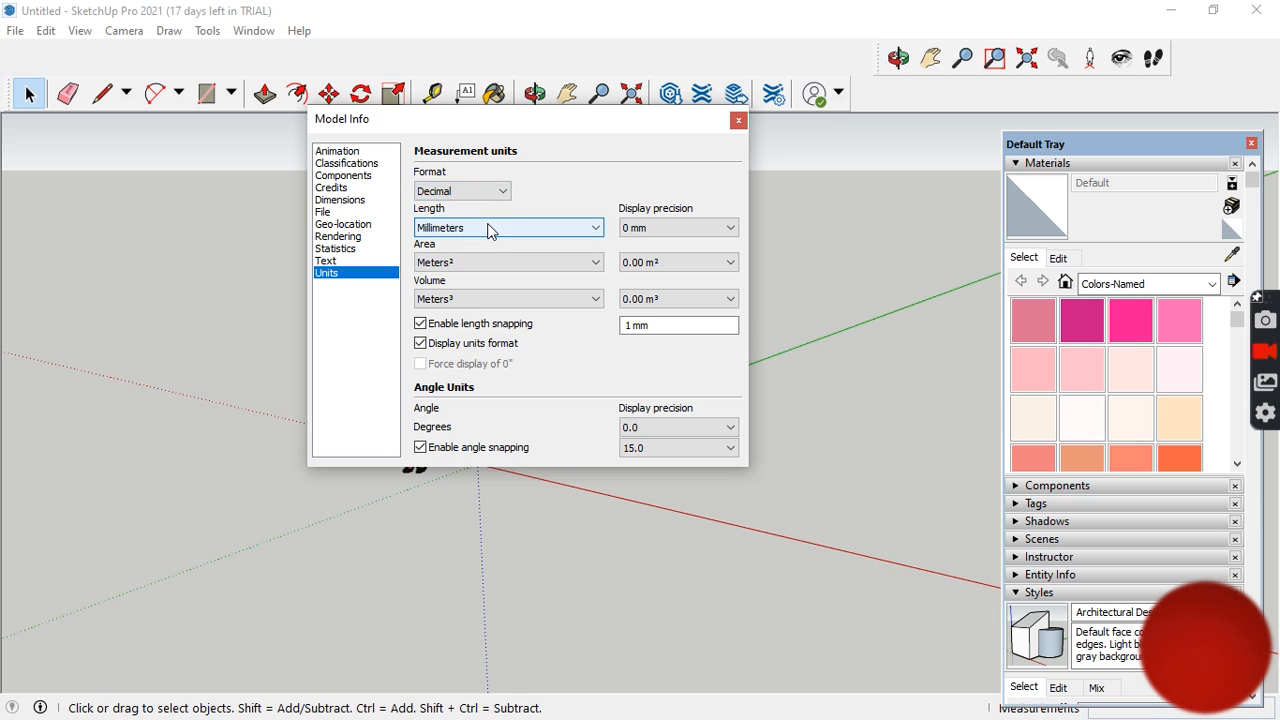
pyautogui.click(489, 228)
pyautogui.click(474, 277)
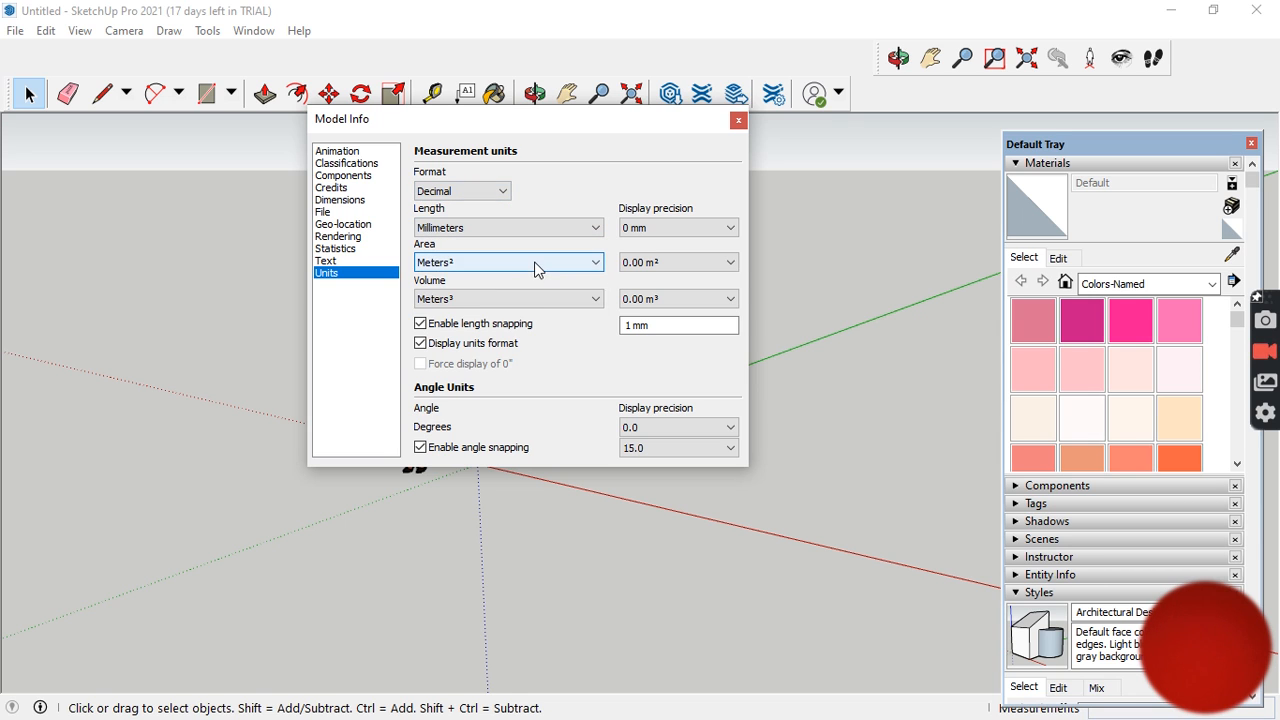
# - Set the model's area units to square millimetres and its volume units to cubic millimetres, and check the unit settings
pyautogui.click(537, 262)
pyautogui.click(492, 316)
pyautogui.click(498, 299)
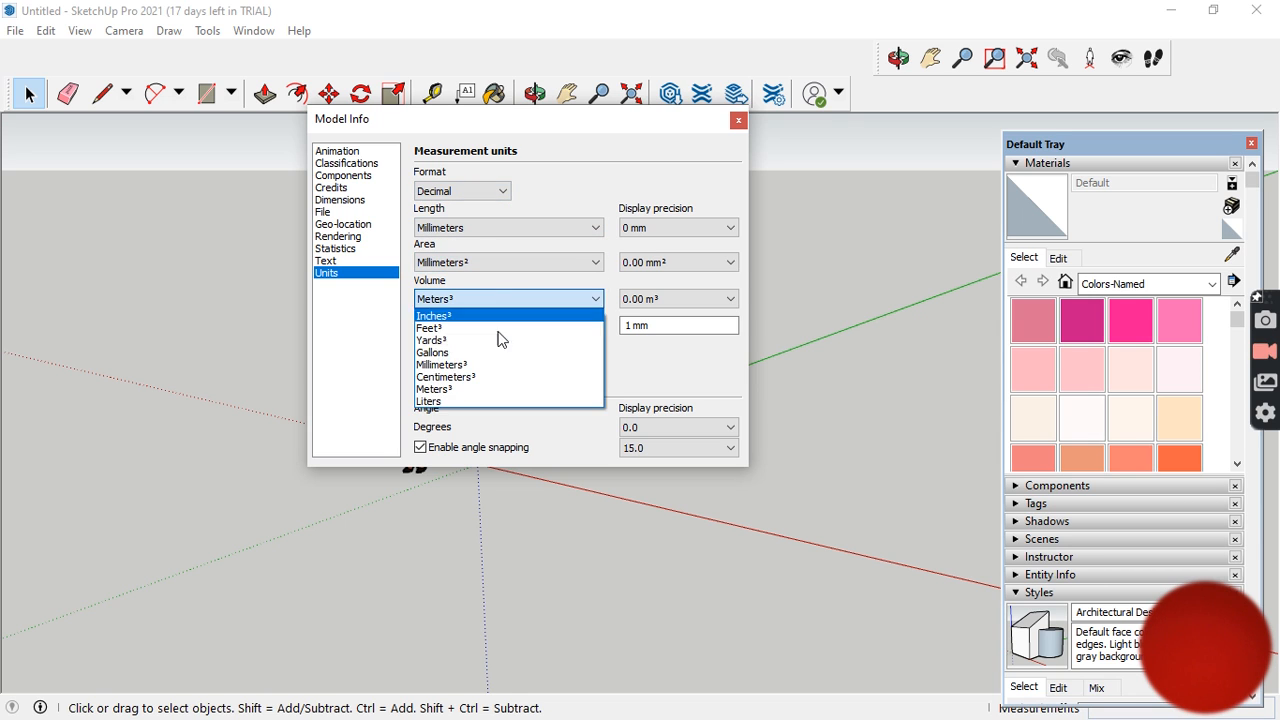
pyautogui.click(474, 364)
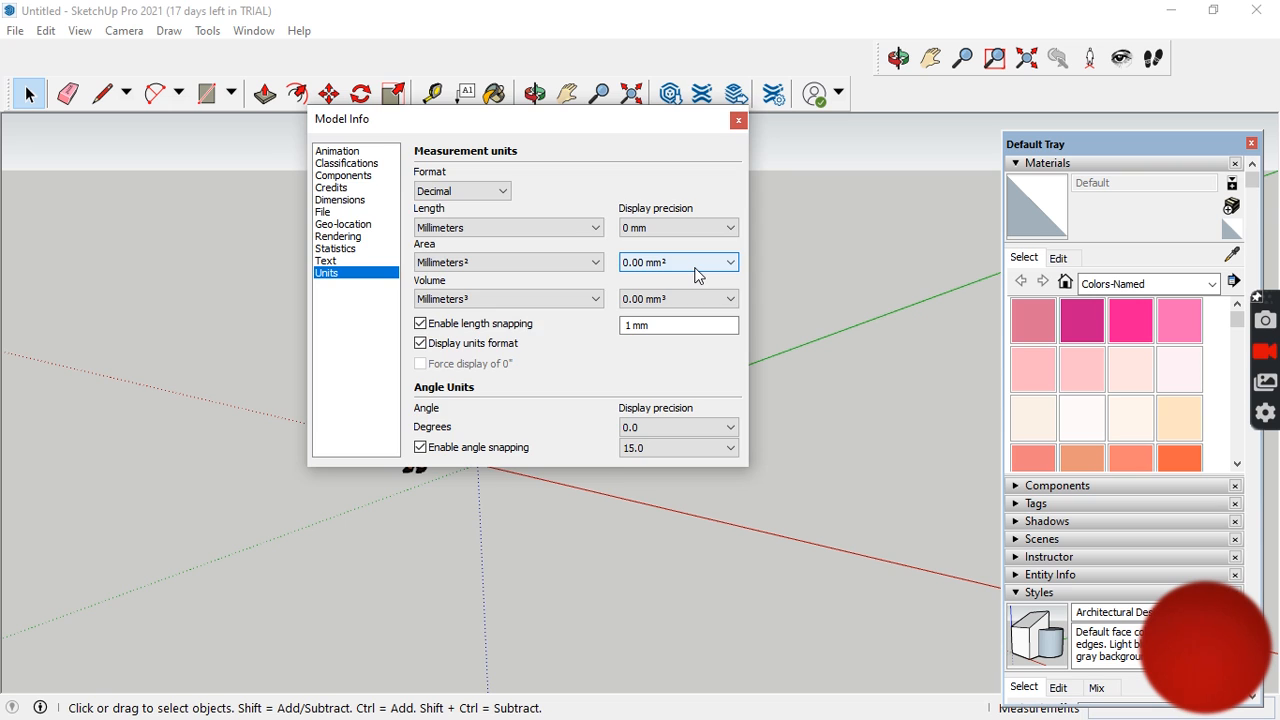
pyautogui.press('Escape')
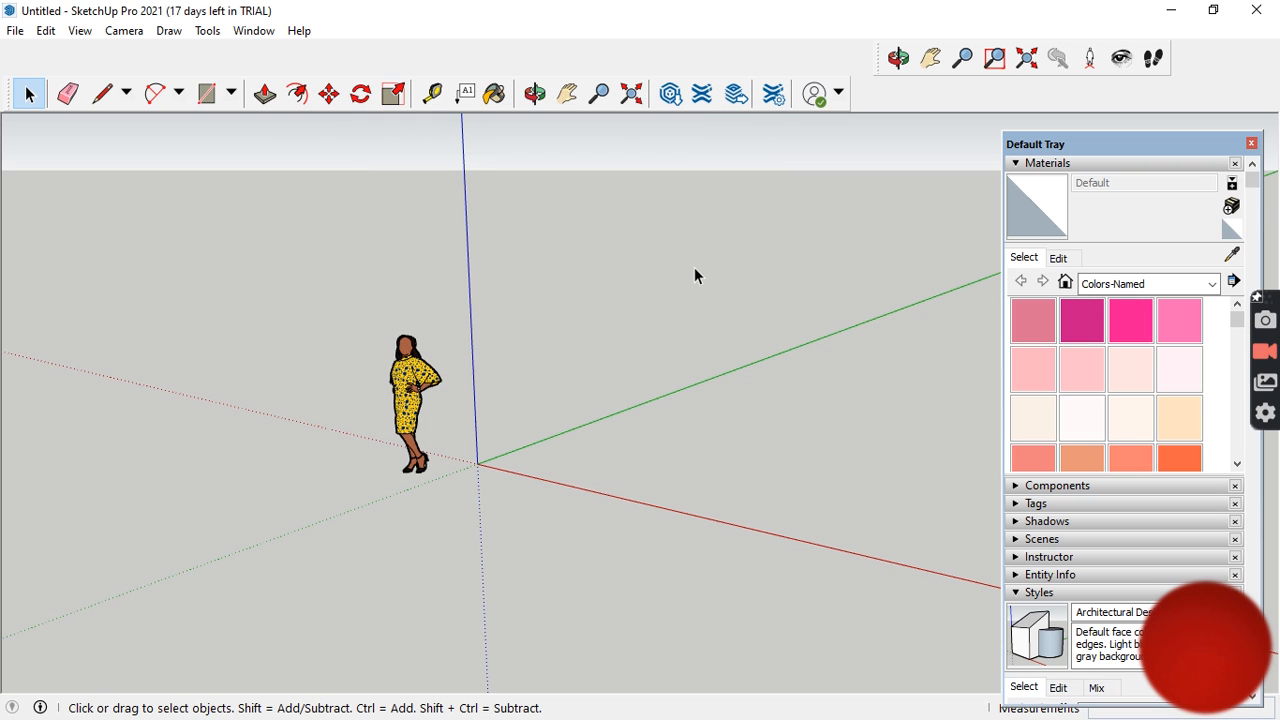
pyautogui.click(271, 34)
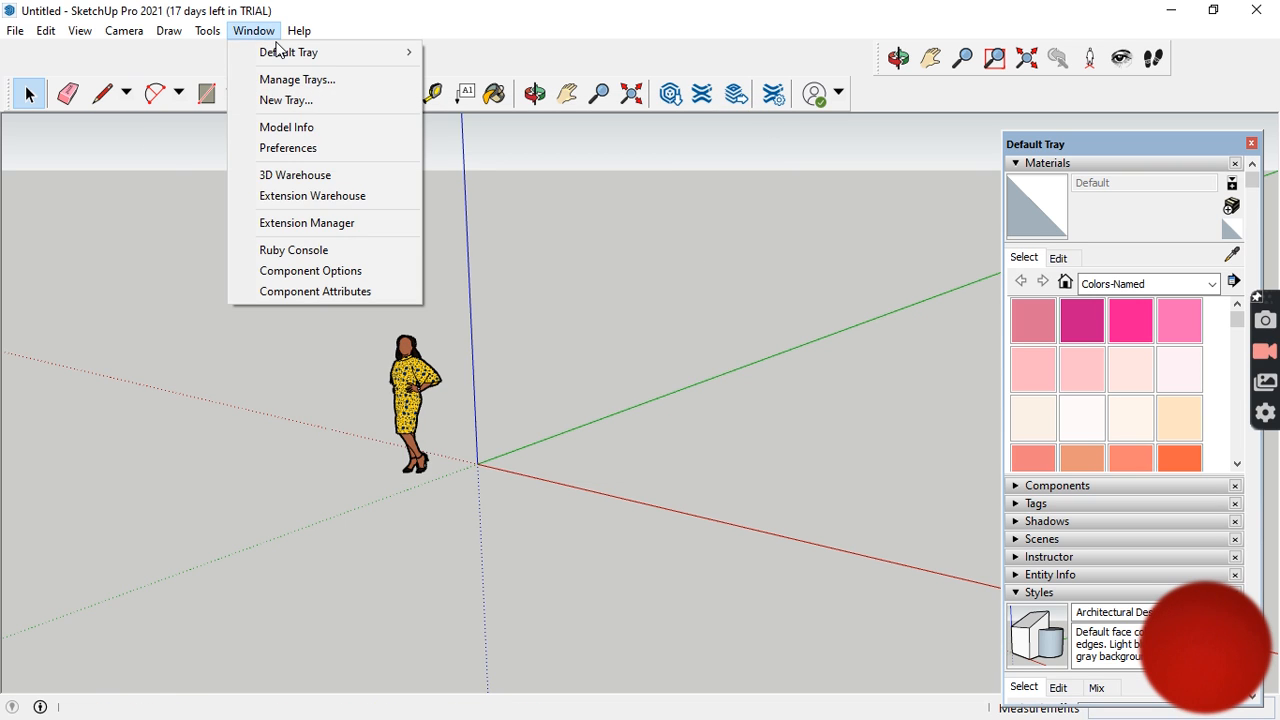
pyautogui.click(284, 132)
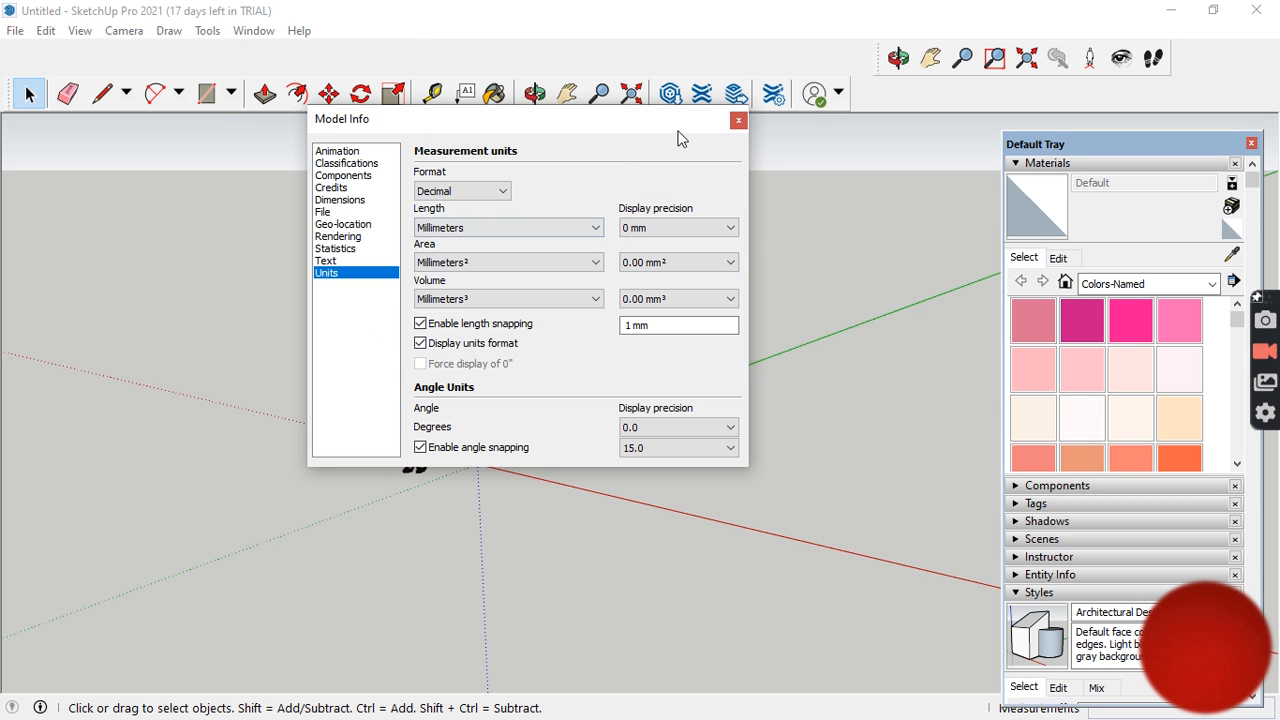
pyautogui.click(738, 120)
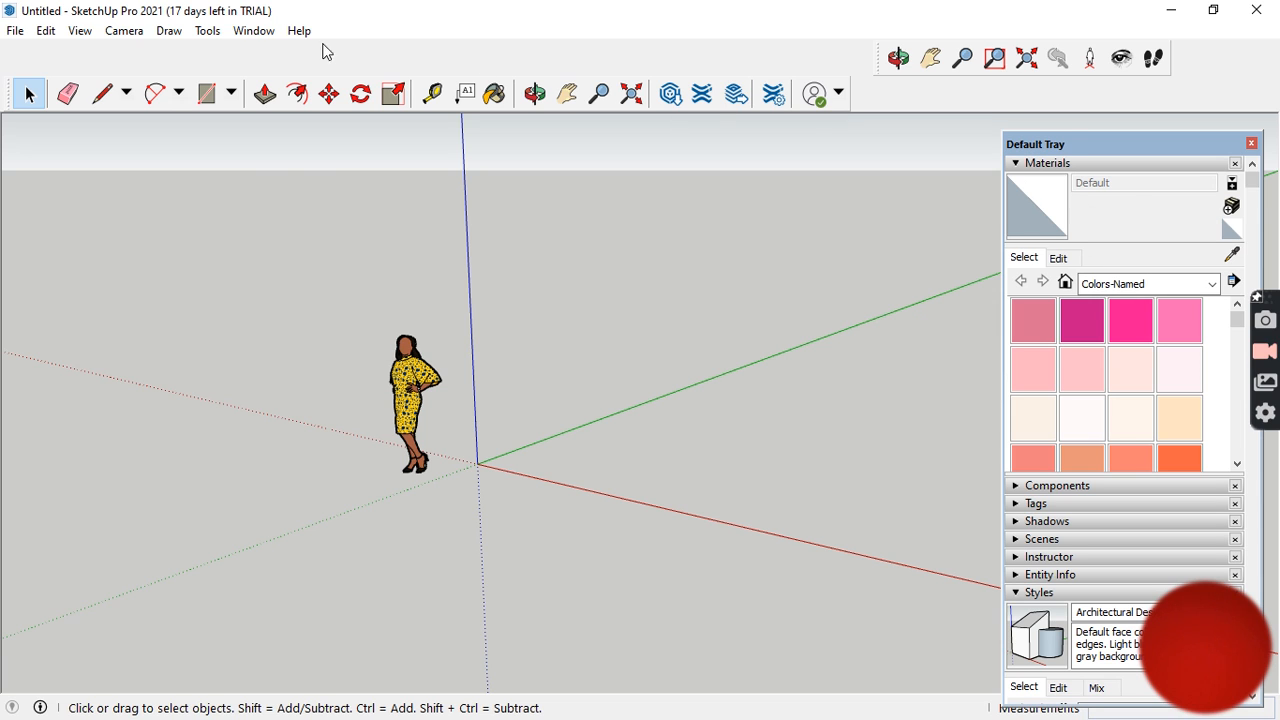
# - Hide the Default Tray to free up the modelling area
pyautogui.click(255, 38)
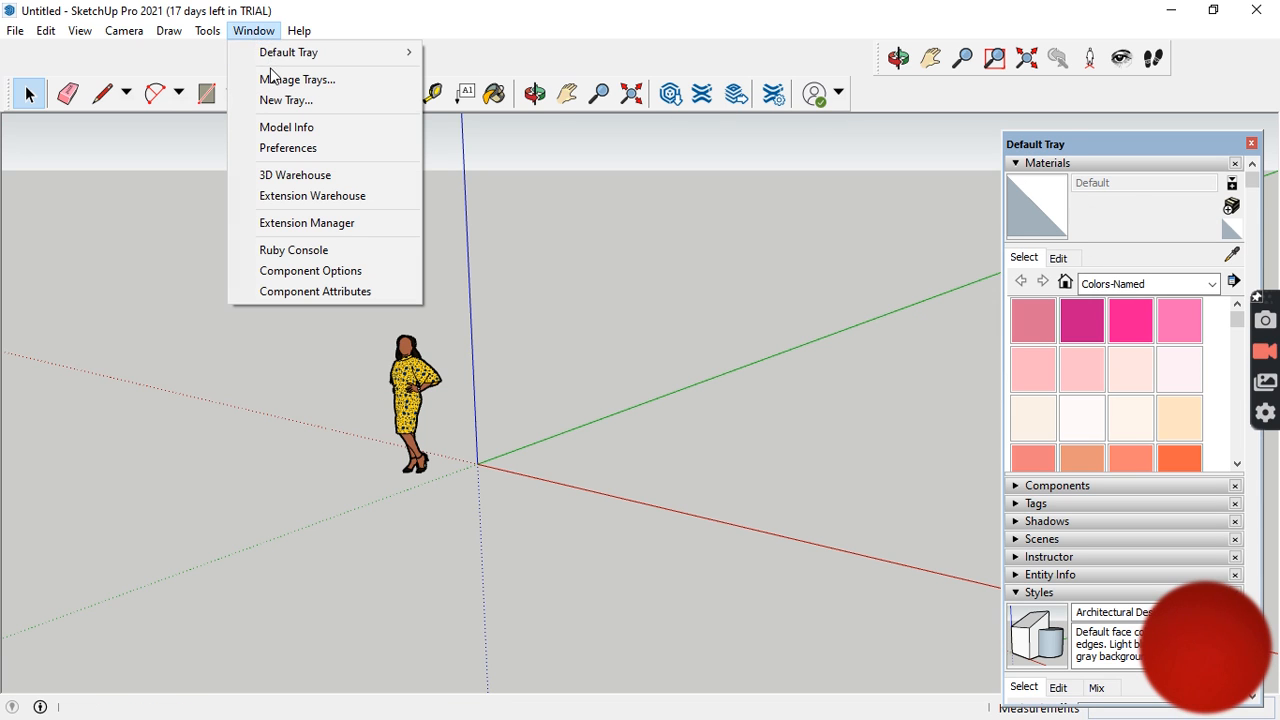
pyautogui.moveTo(286, 51)
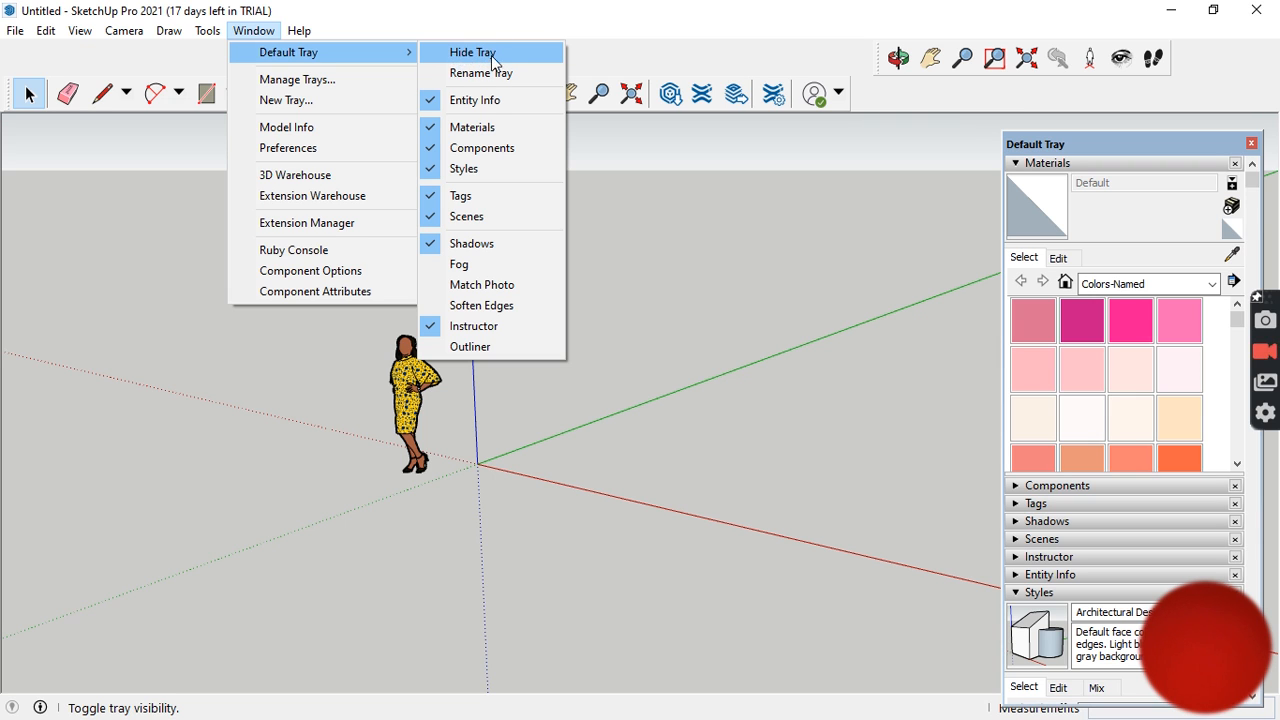
pyautogui.click(886, 428)
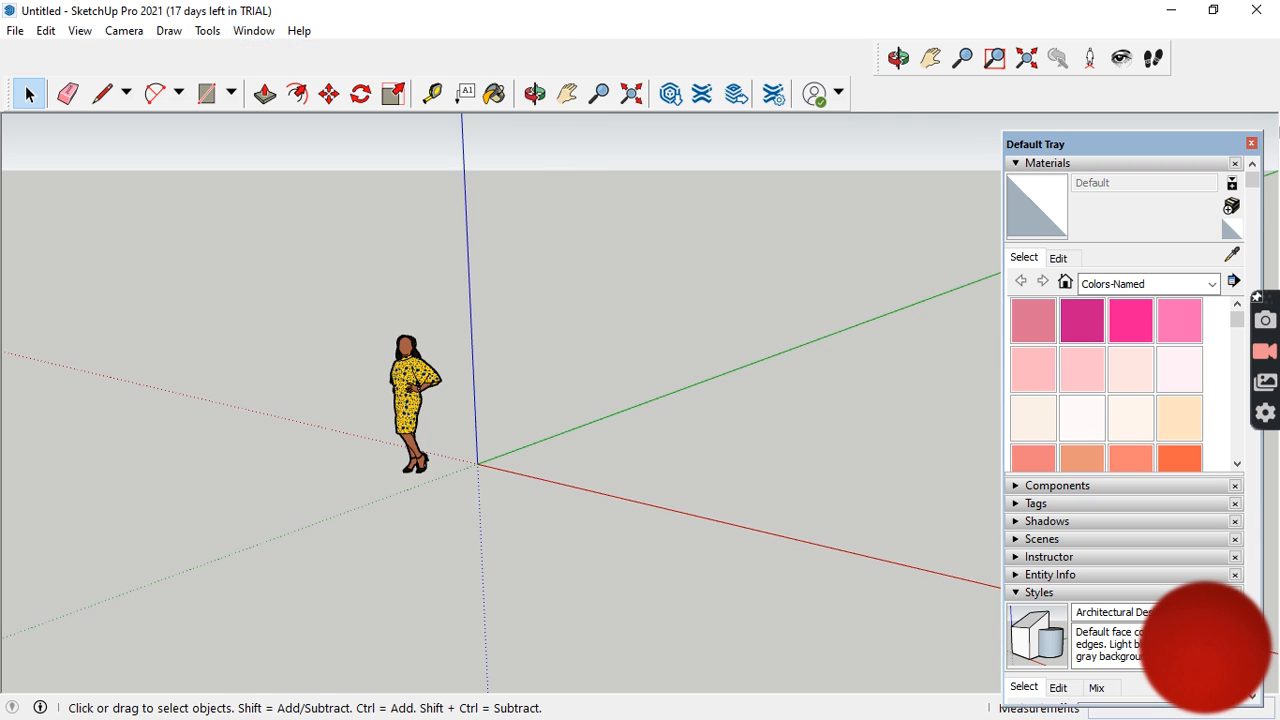
pyautogui.click(1251, 143)
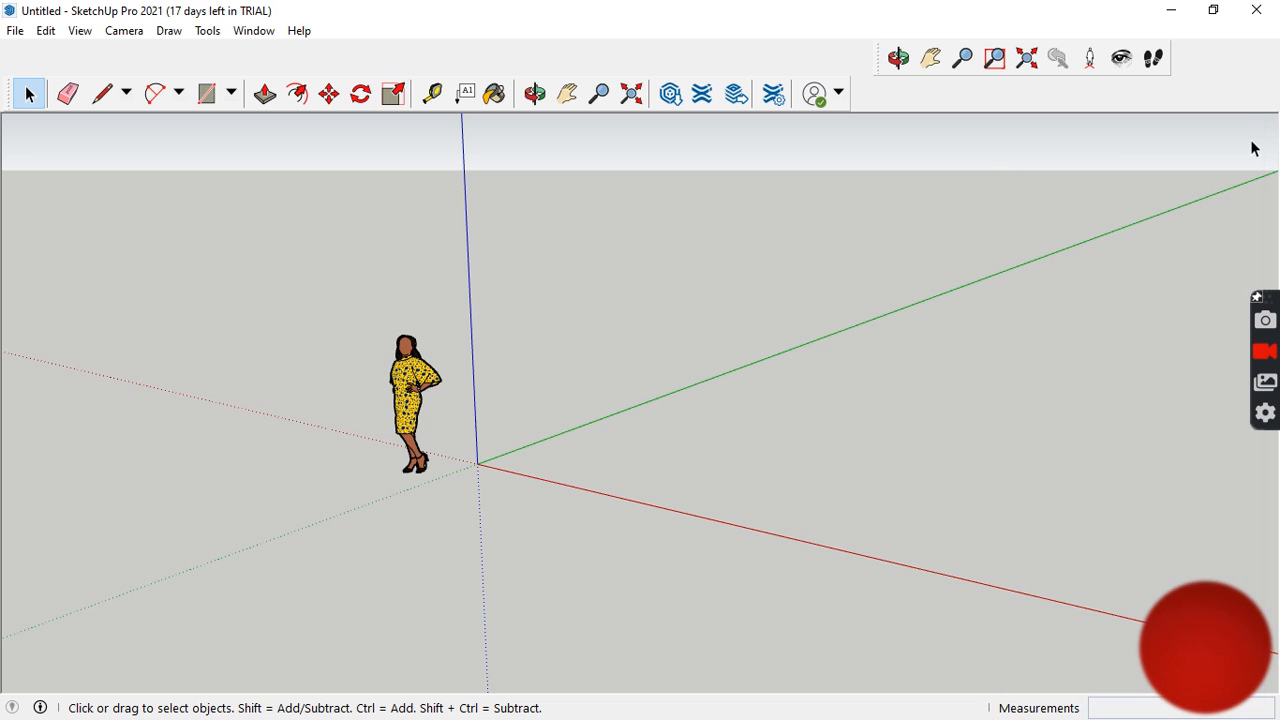
# - Bring the Default Tray back and close it again
pyautogui.click(255, 30)
pyautogui.moveTo(278, 58)
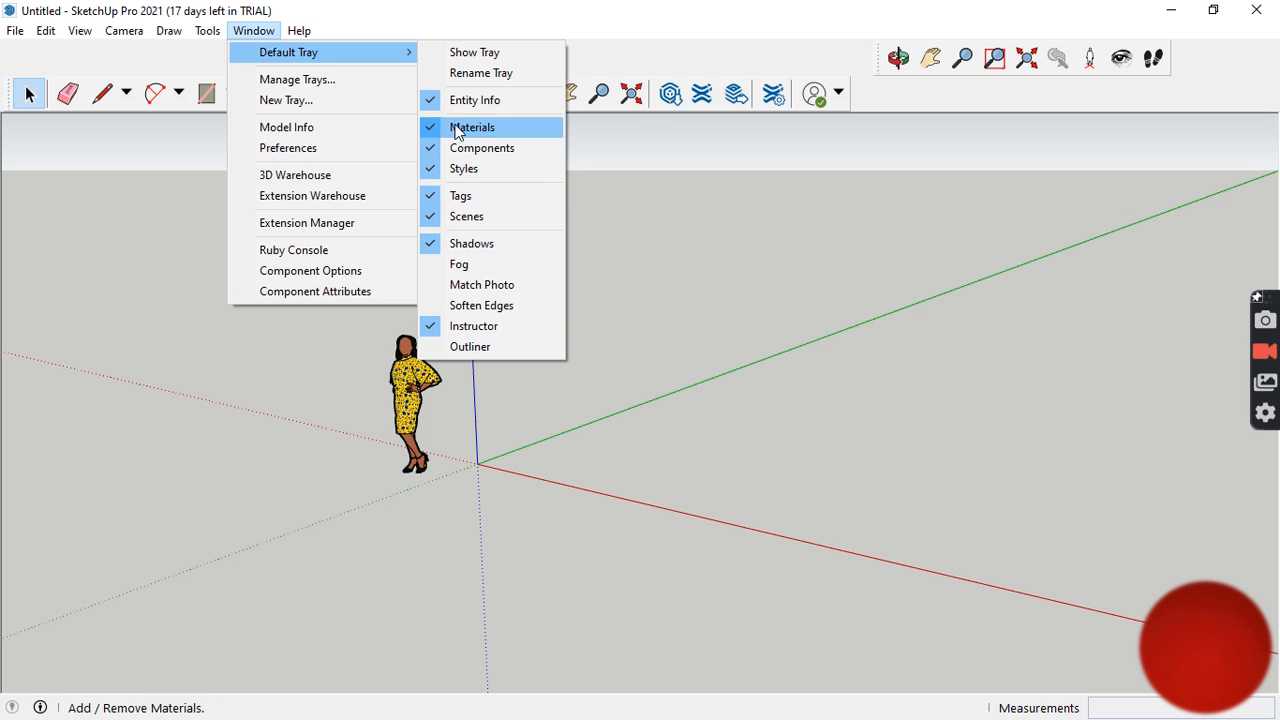
pyautogui.click(488, 53)
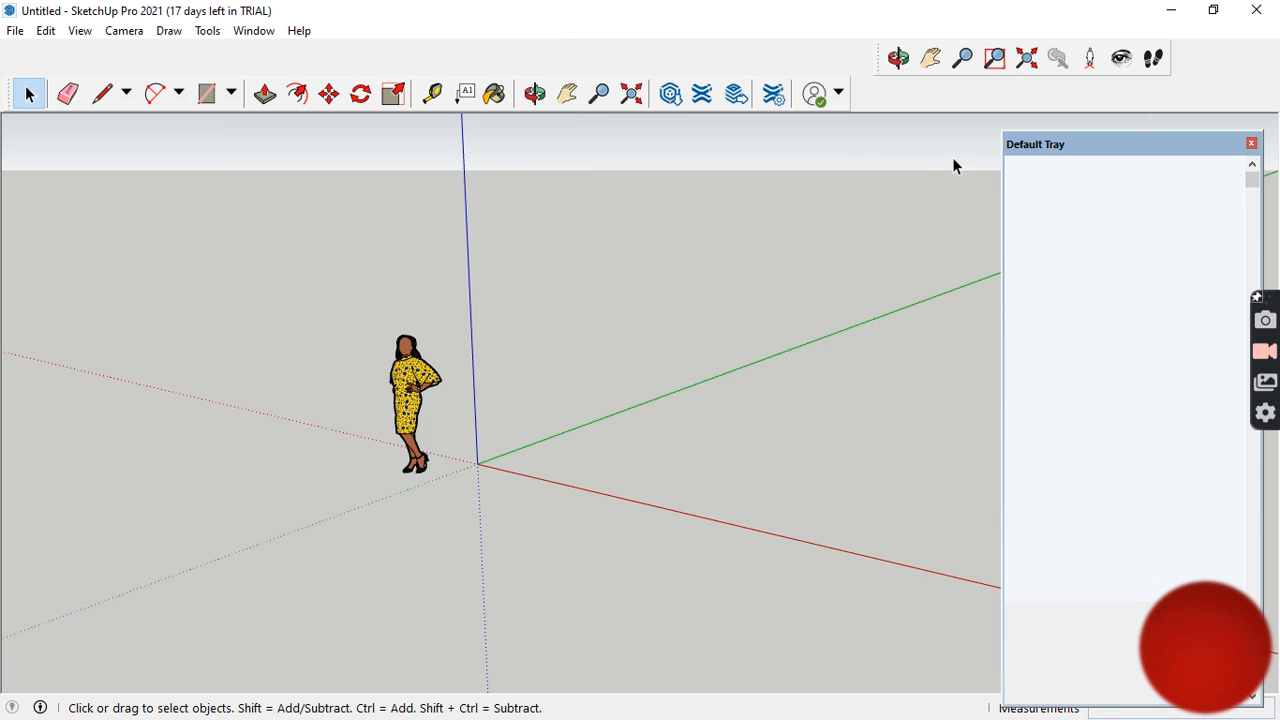
pyautogui.click(1251, 143)
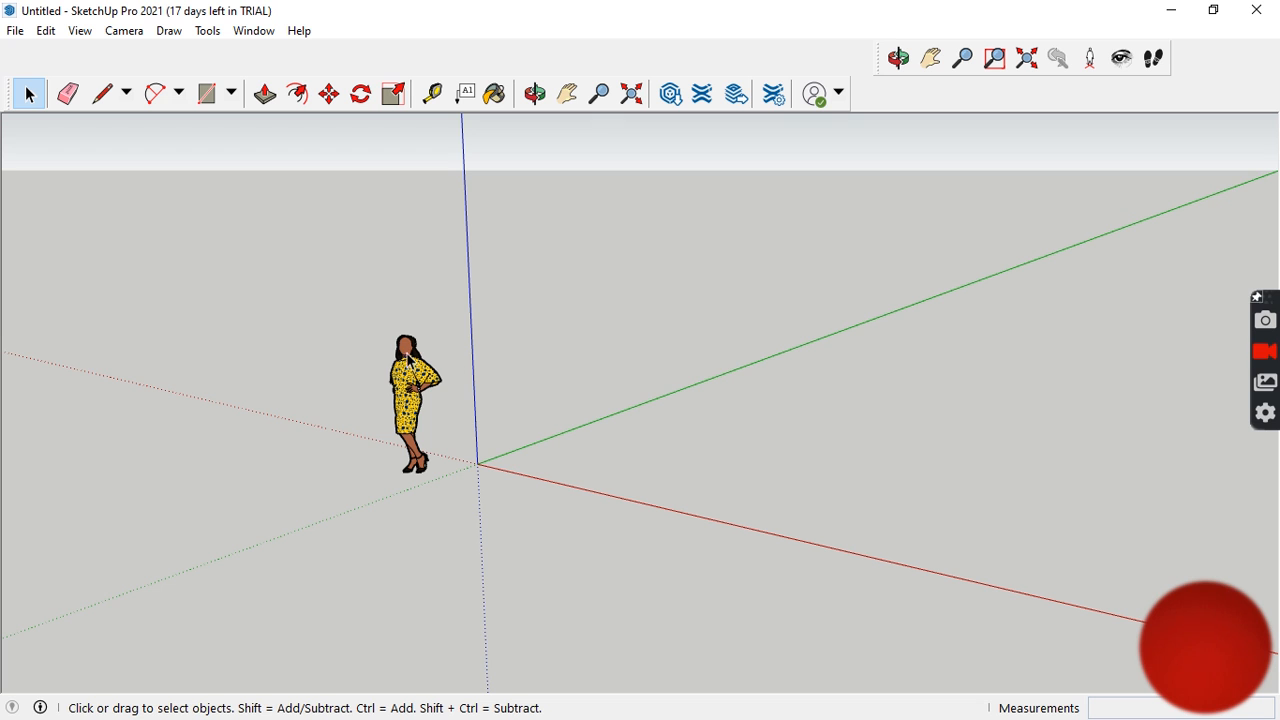
pyautogui.scroll(1, 435, 334)
pyautogui.moveTo(441, 351); pyautogui.dragTo(829, 409, button='middle')
pyautogui.scroll(1, 767, 367)
pyautogui.scroll(-5, 697, 364)
pyautogui.scroll(3, 657, 189)
pyautogui.scroll(-4, 598, 432)
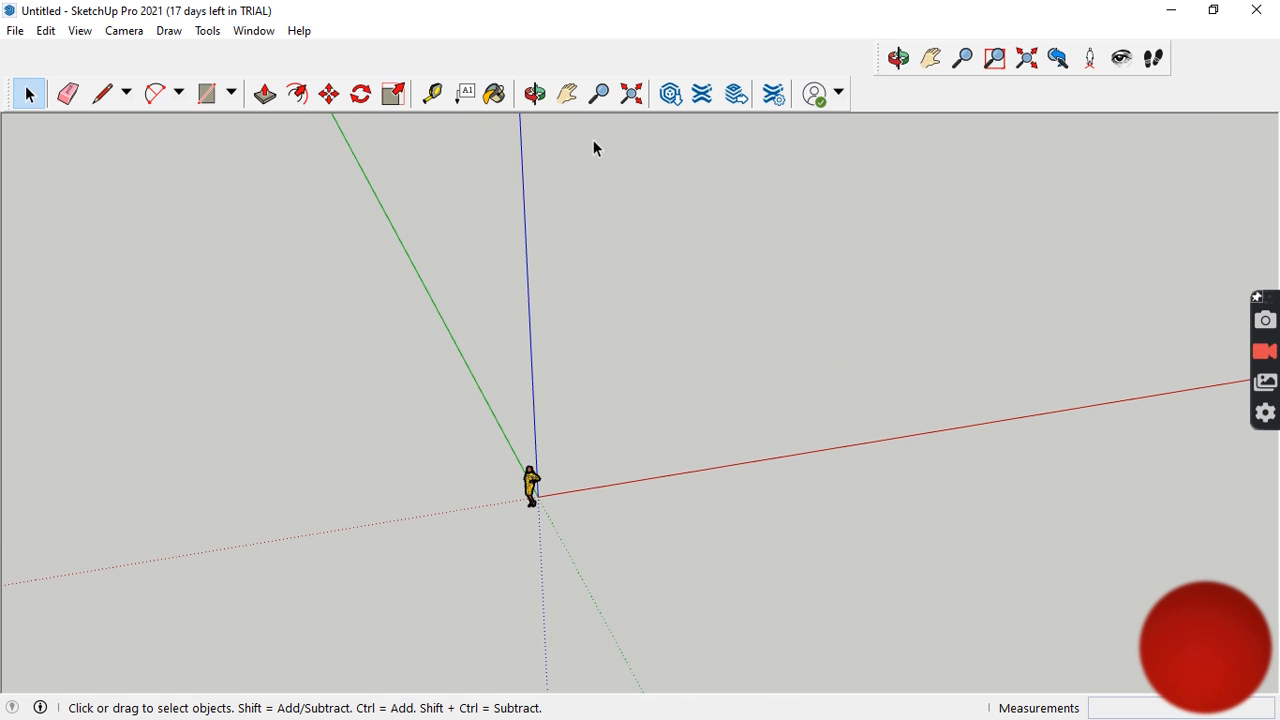
pyautogui.scroll(-3, 705, 275)
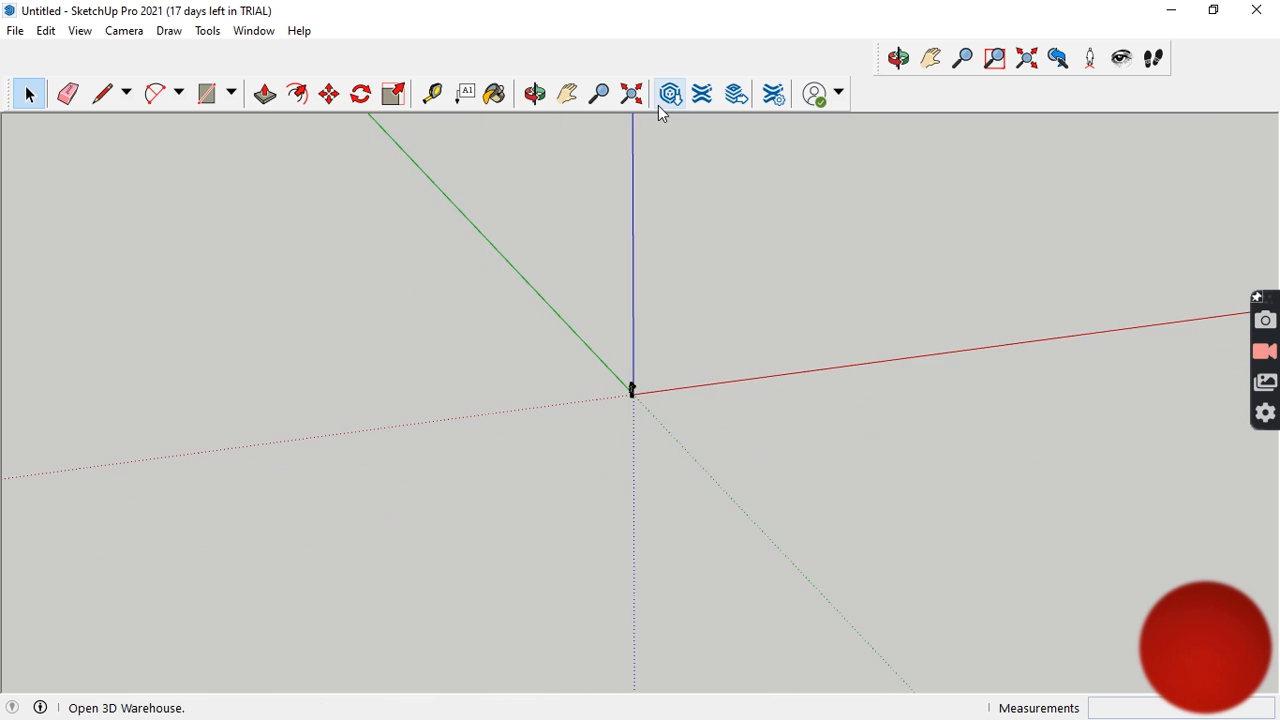
pyautogui.scroll(6, 694, 160)
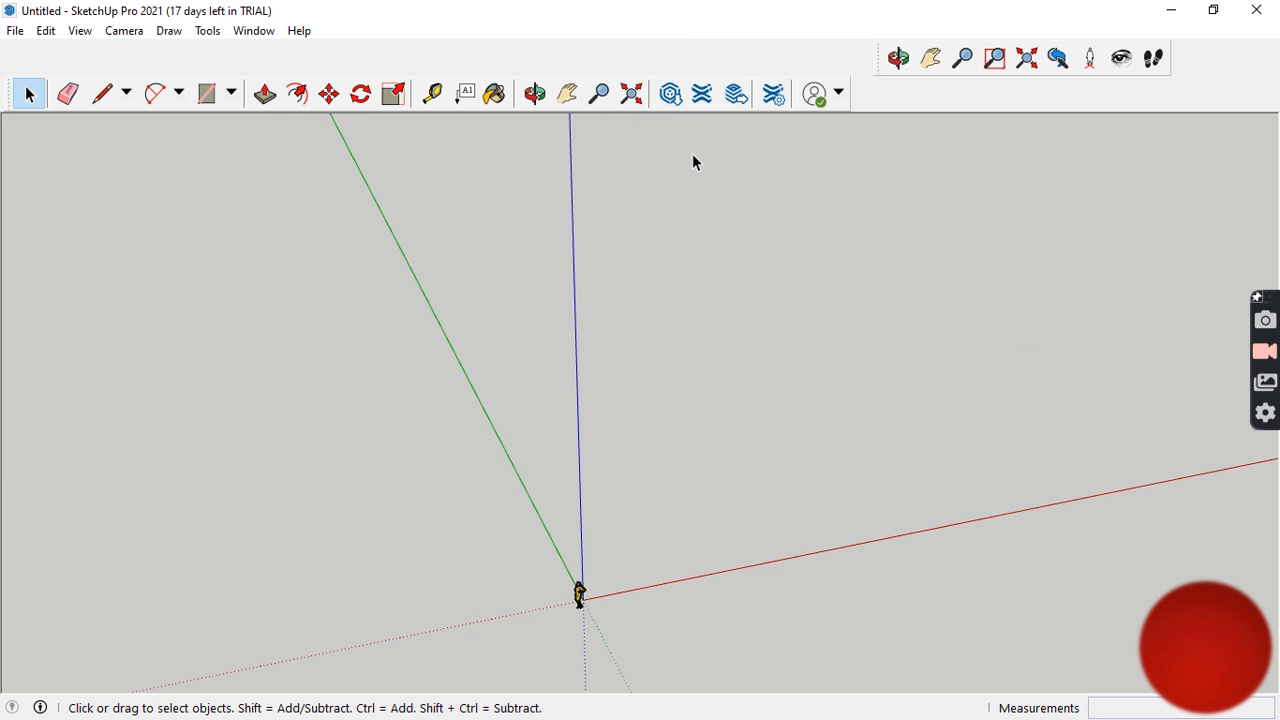
pyautogui.scroll(-3, 660, 210)
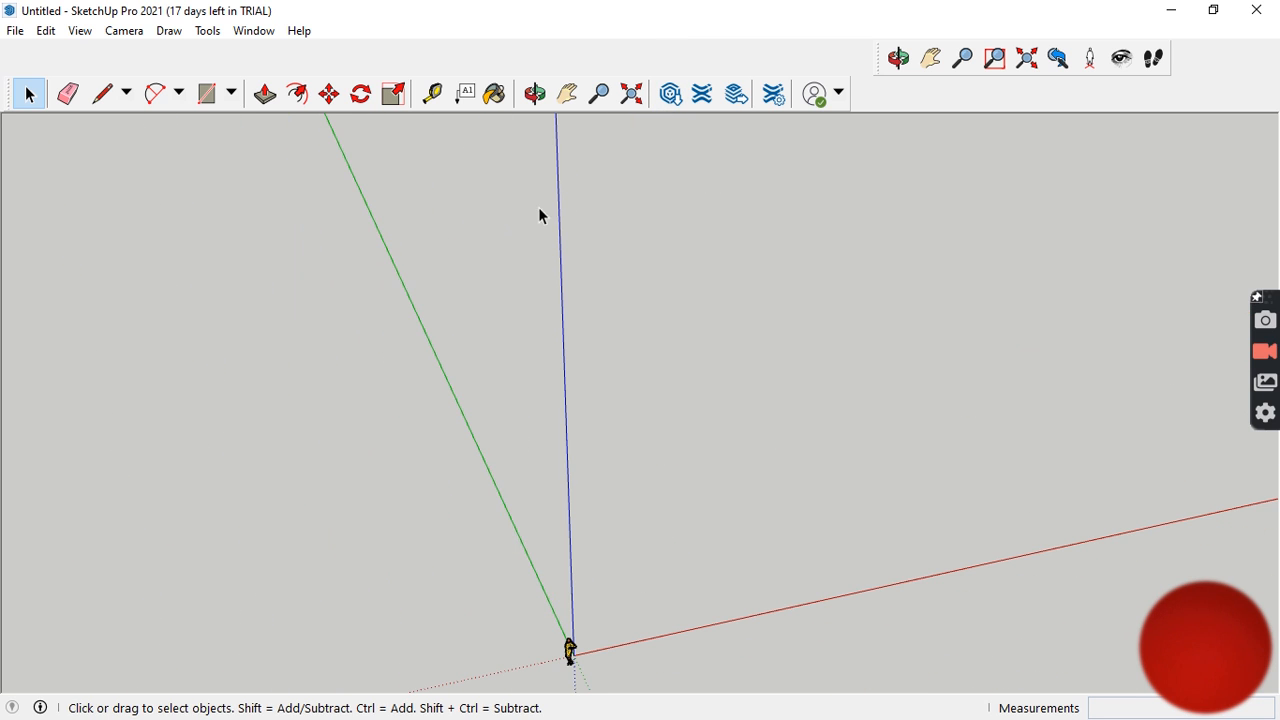
# - Switch the camera to the standard Top view
pyautogui.click(137, 34)
pyautogui.moveTo(237, 93)
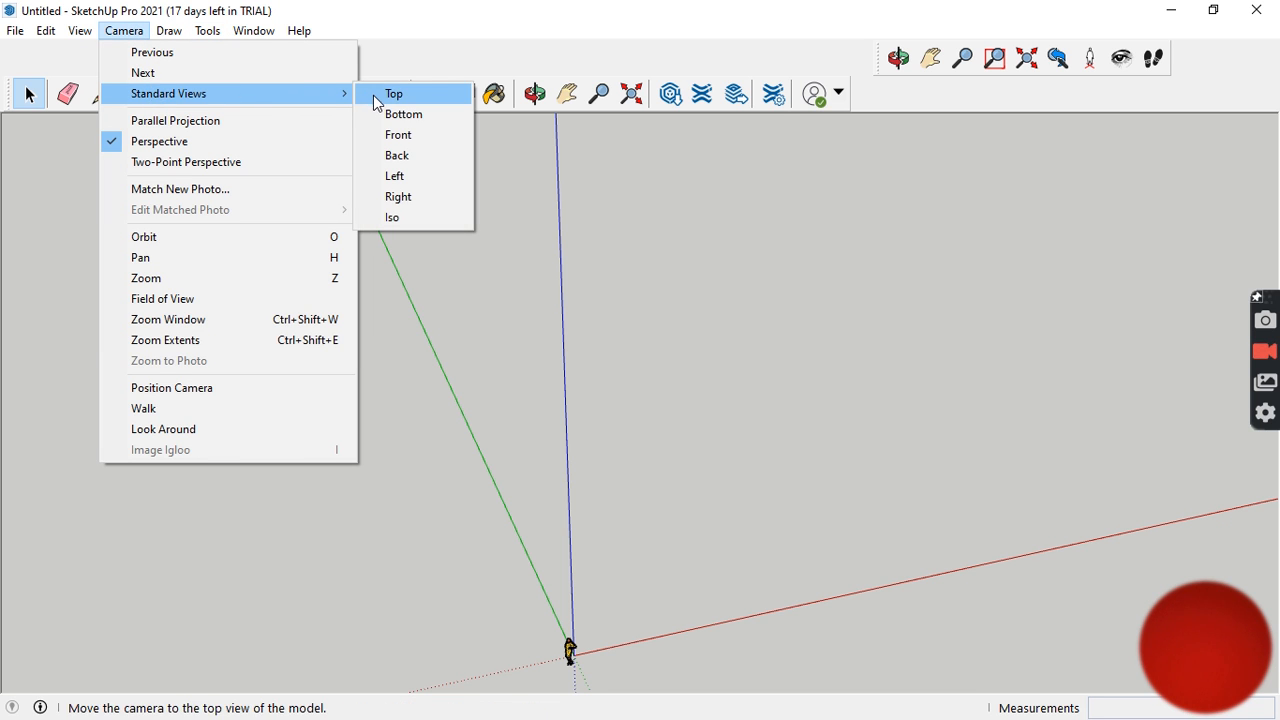
pyautogui.click(373, 95)
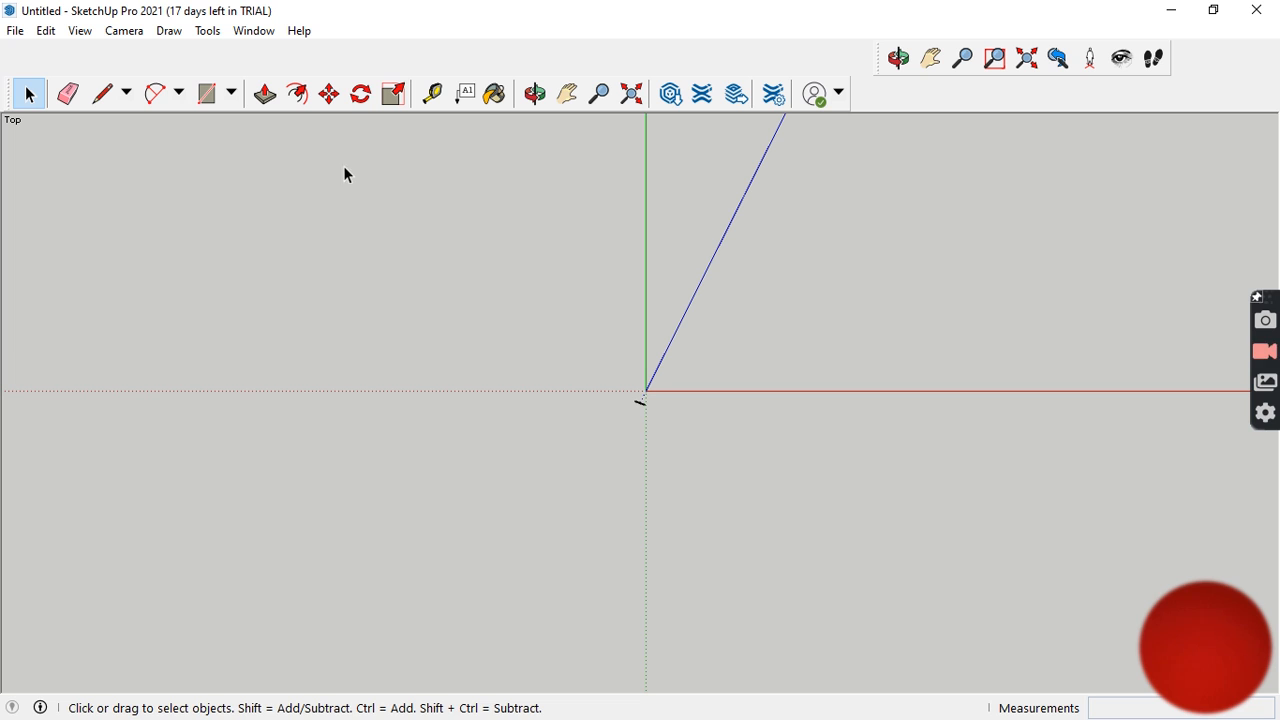
# - Draw a trial rectangle of about 11,760 by 8,340 mm beside the origin and undo it
pyautogui.click(231, 93)
pyautogui.click(245, 121)
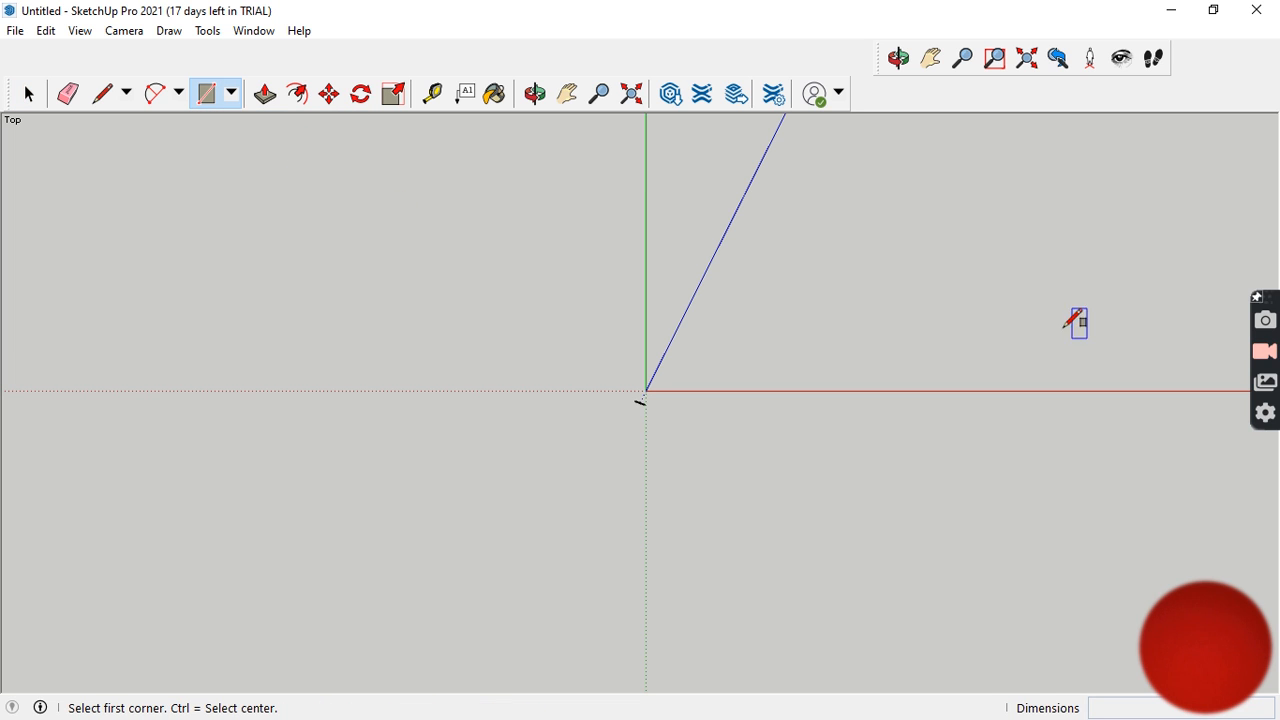
pyautogui.click(750, 353)
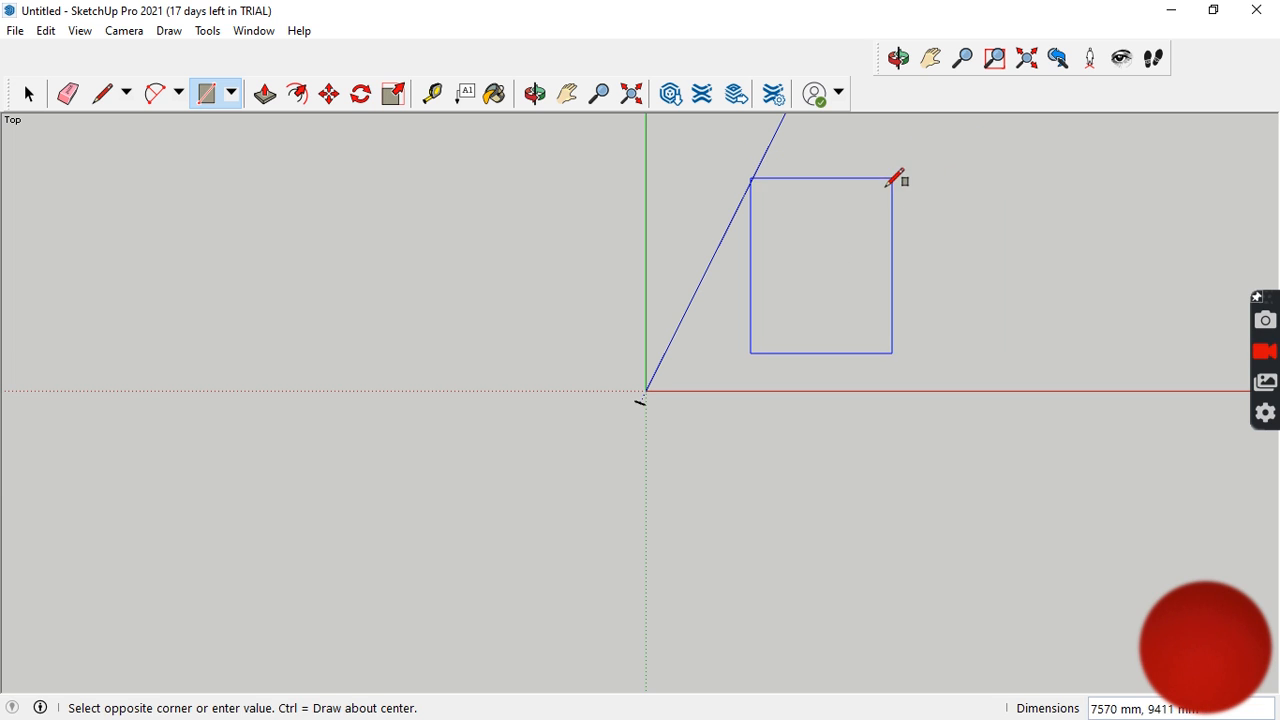
pyautogui.click(966, 200)
pyautogui.hotkey('ctrl', 'z')
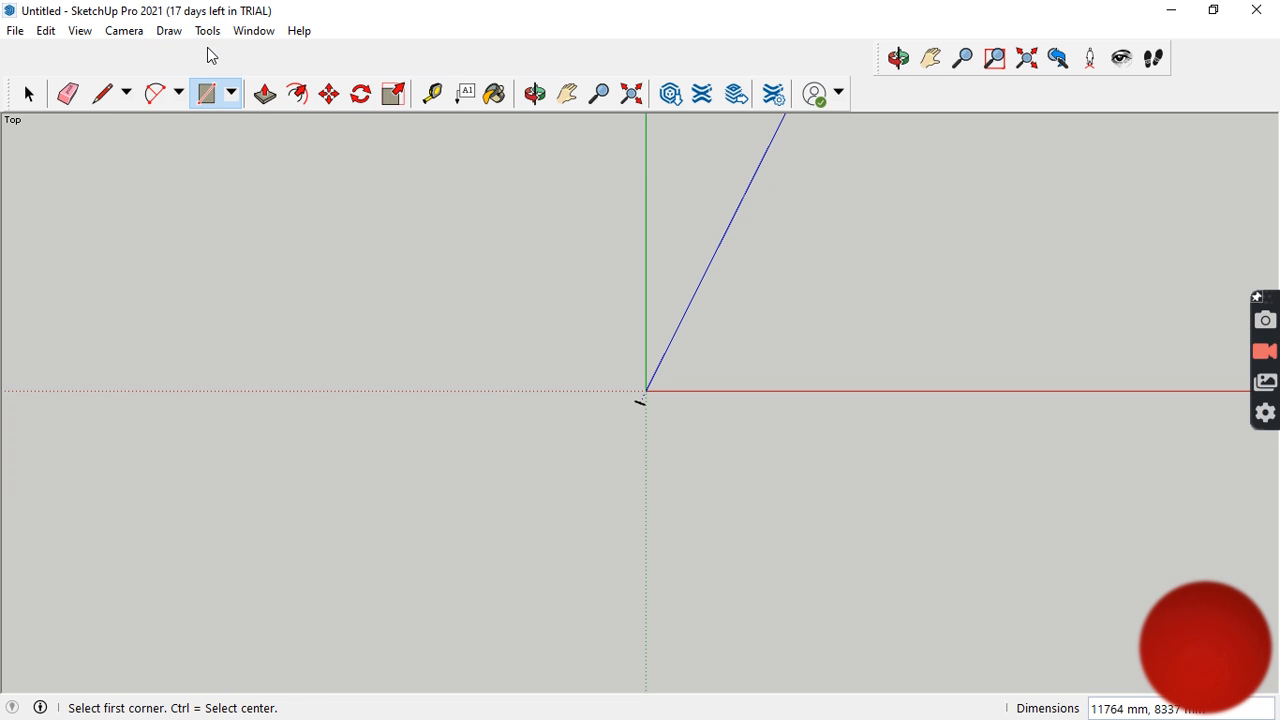
# - Draw a 5000 mm line parallel to the green axis, starting at a free point beside the origin
pyautogui.click(126, 93)
pyautogui.click(122, 123)
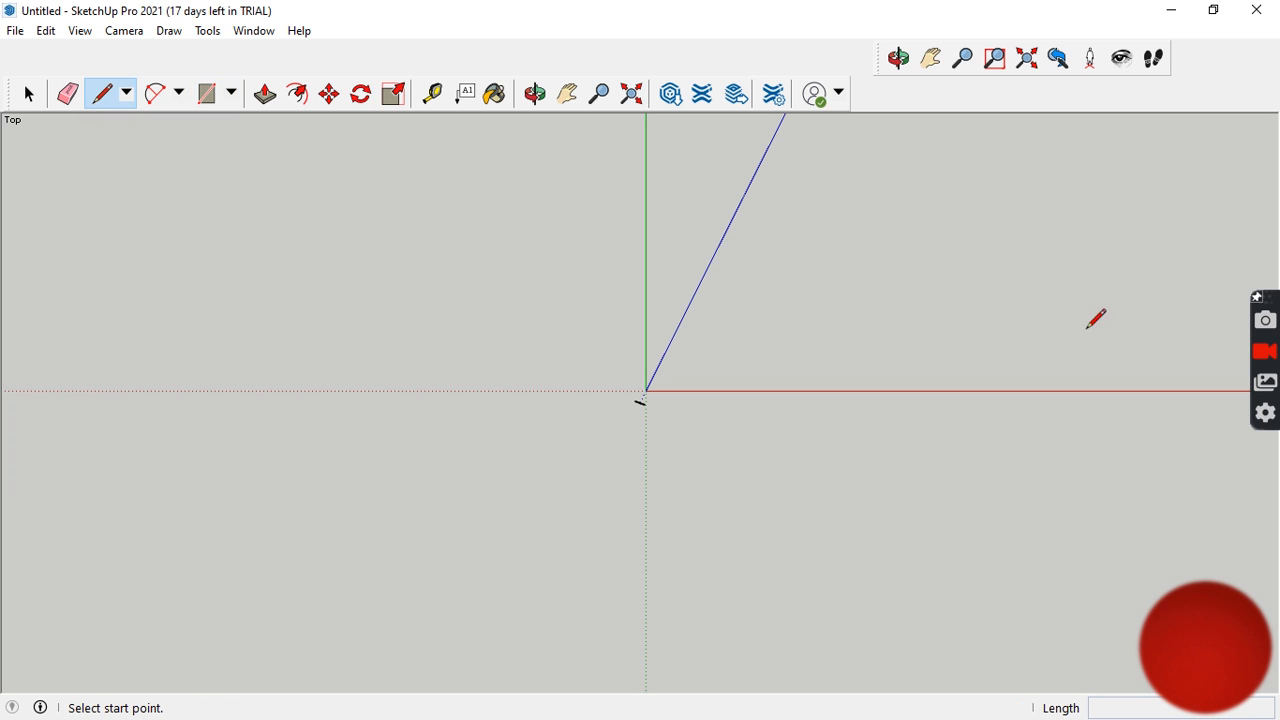
pyautogui.click(127, 93)
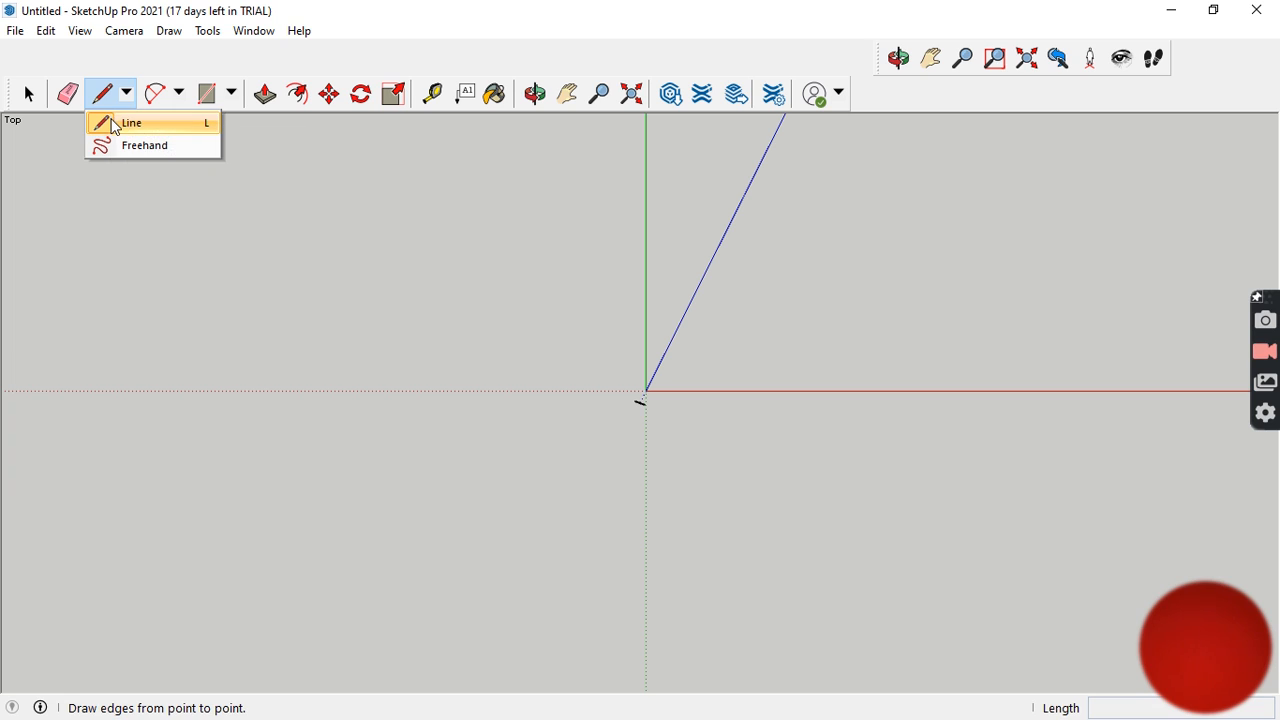
pyautogui.click(115, 123)
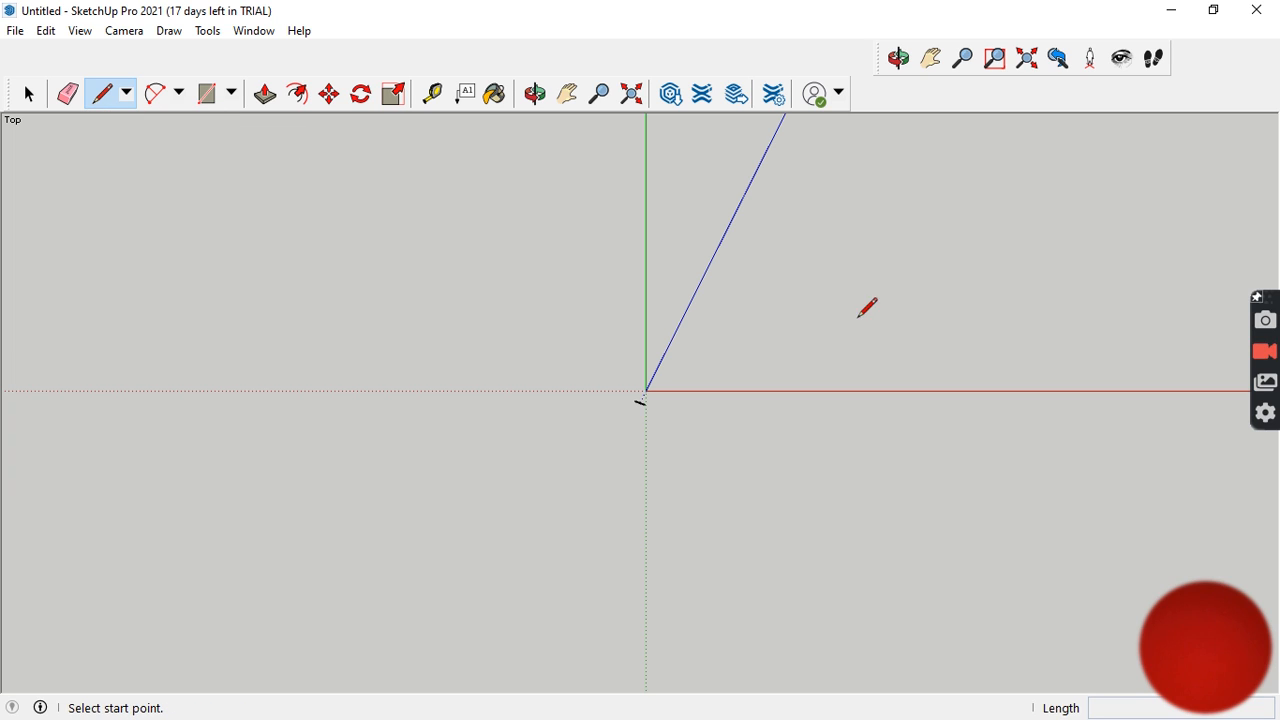
pyautogui.click(797, 307)
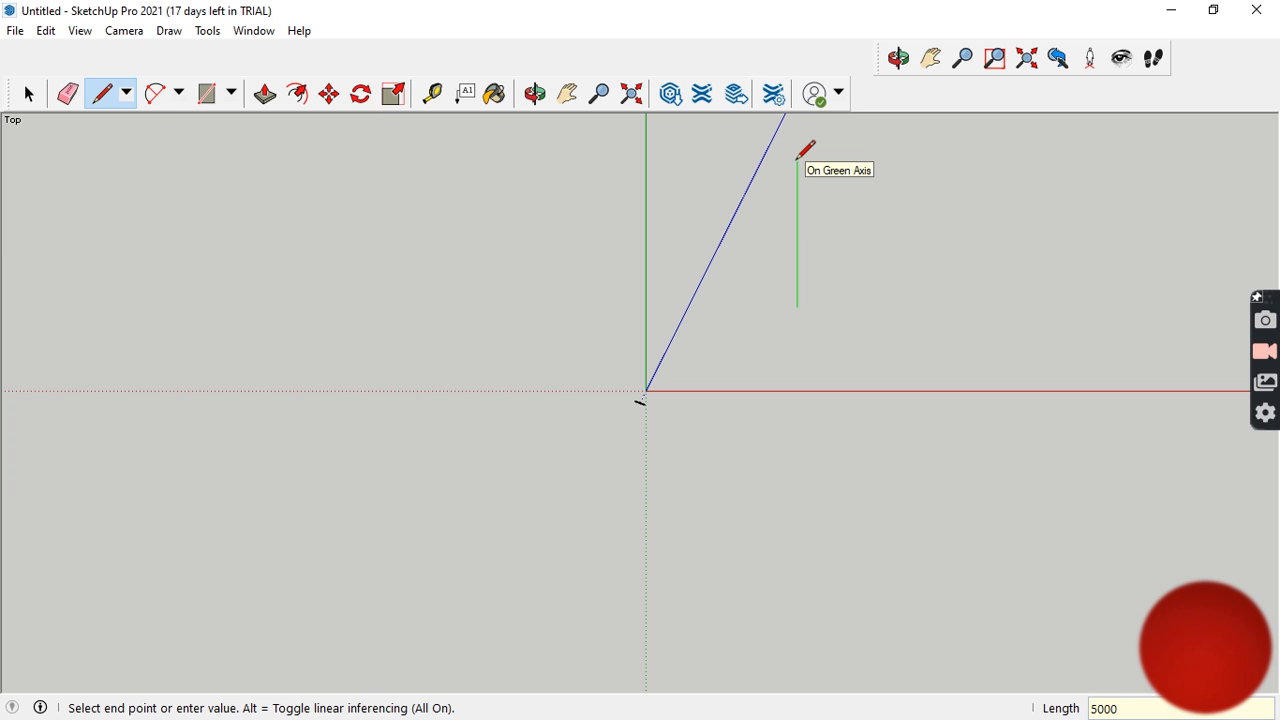
pyautogui.press('Return')
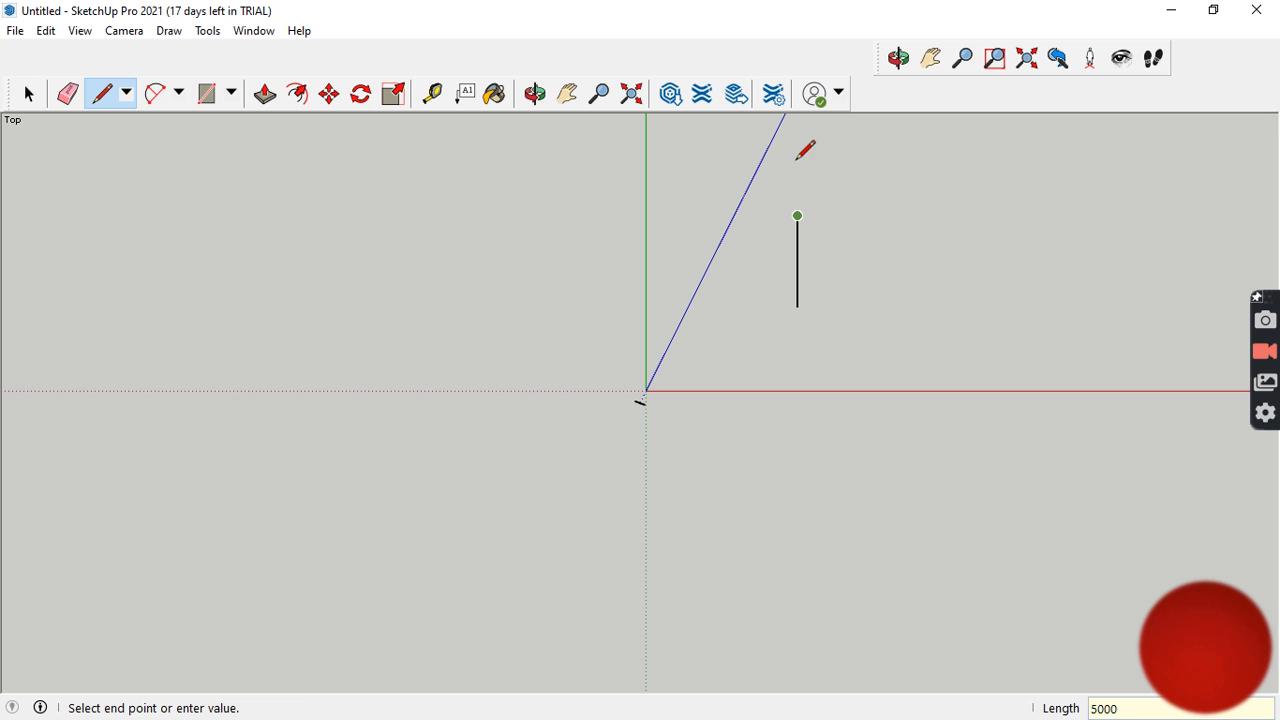
# - Continue the outline with a 7000 mm line along the red axis and a parallel side down to the start point's level
pyautogui.scroll(4, 954, 200)
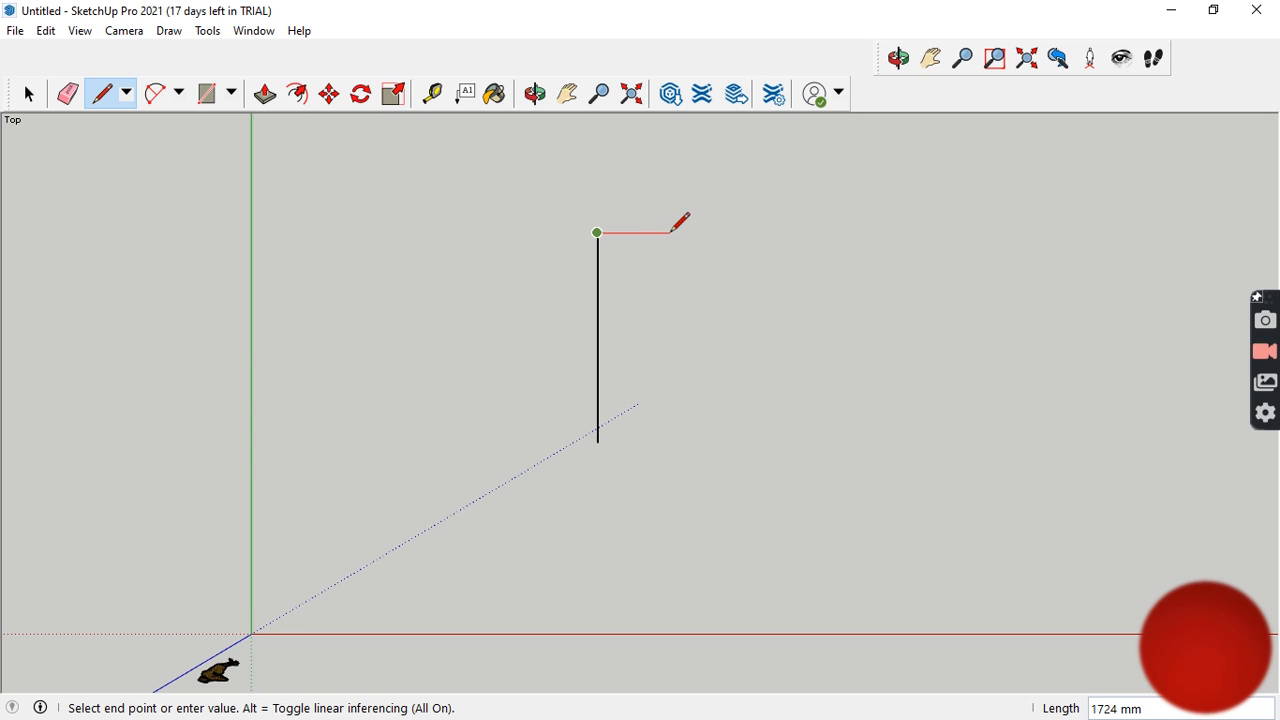
pyautogui.write('7000')
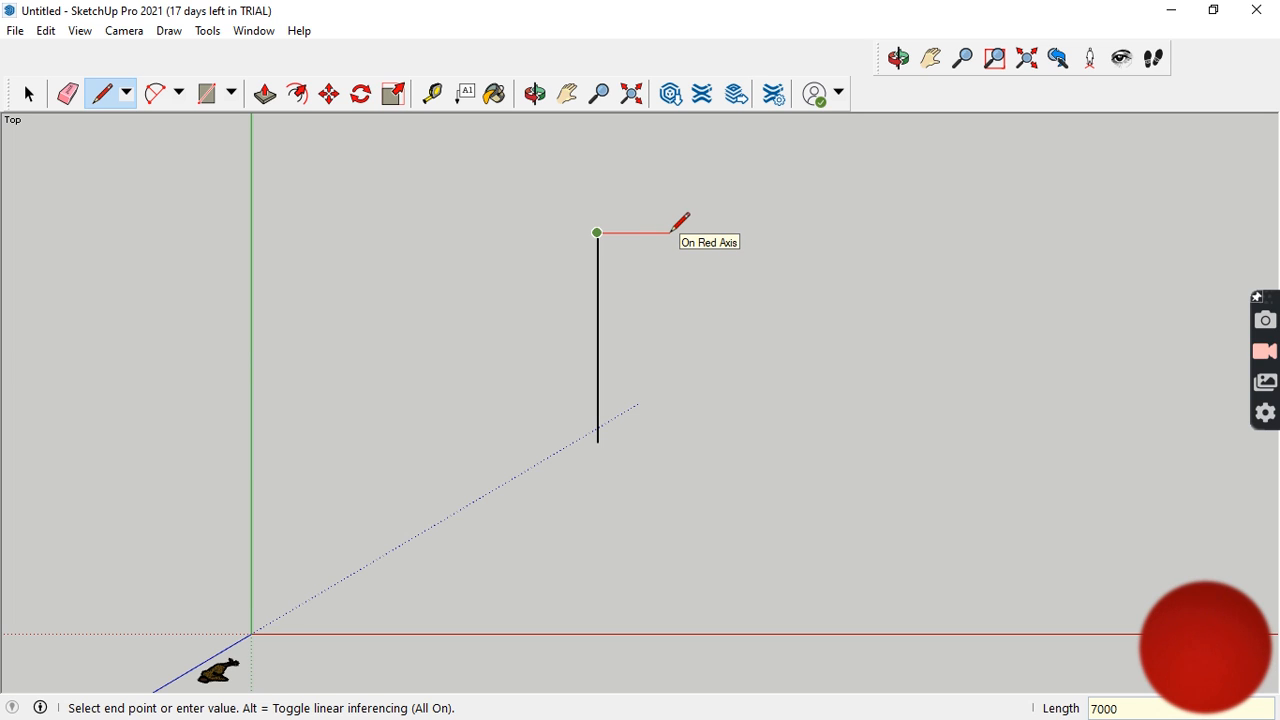
pyautogui.press('Return')
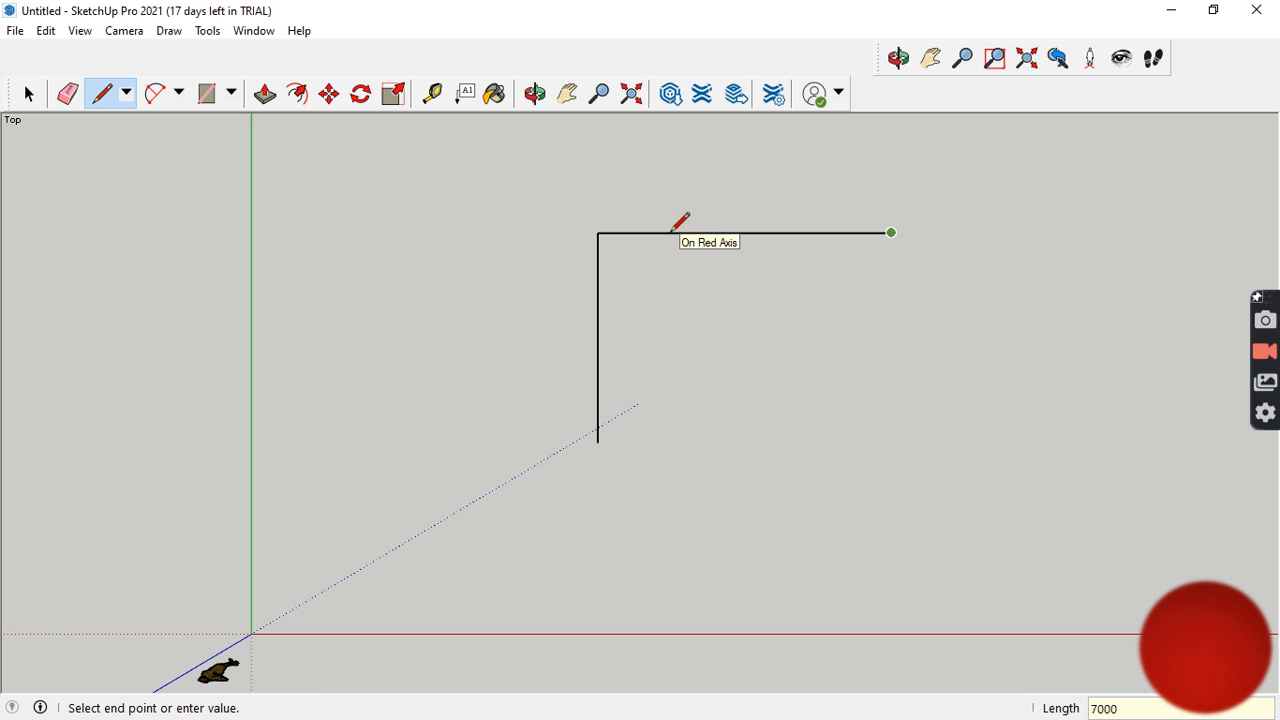
pyautogui.click(891, 441)
# - Add a short line inward along the red axis from the lower end of the outline's right side
pyautogui.scroll(1, 866, 272)
pyautogui.scroll(4, 875, 400)
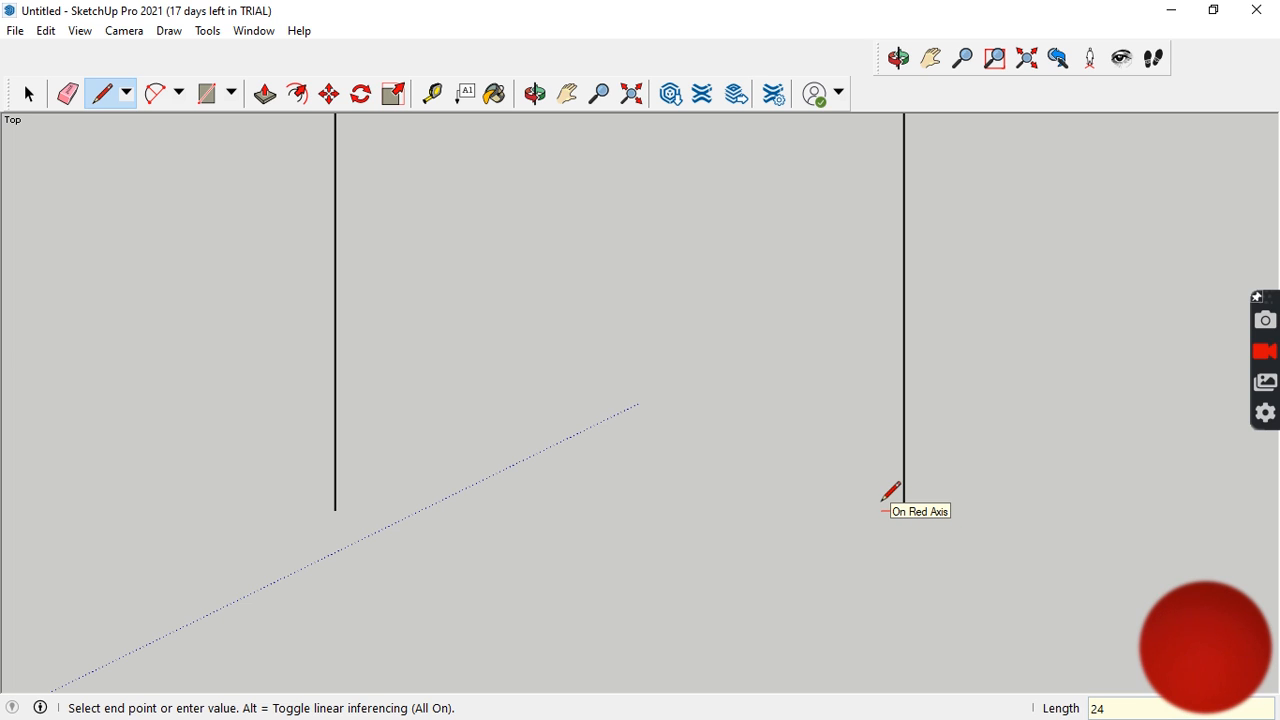
pyautogui.press('Return')
pyautogui.scroll(-1, 873, 498)
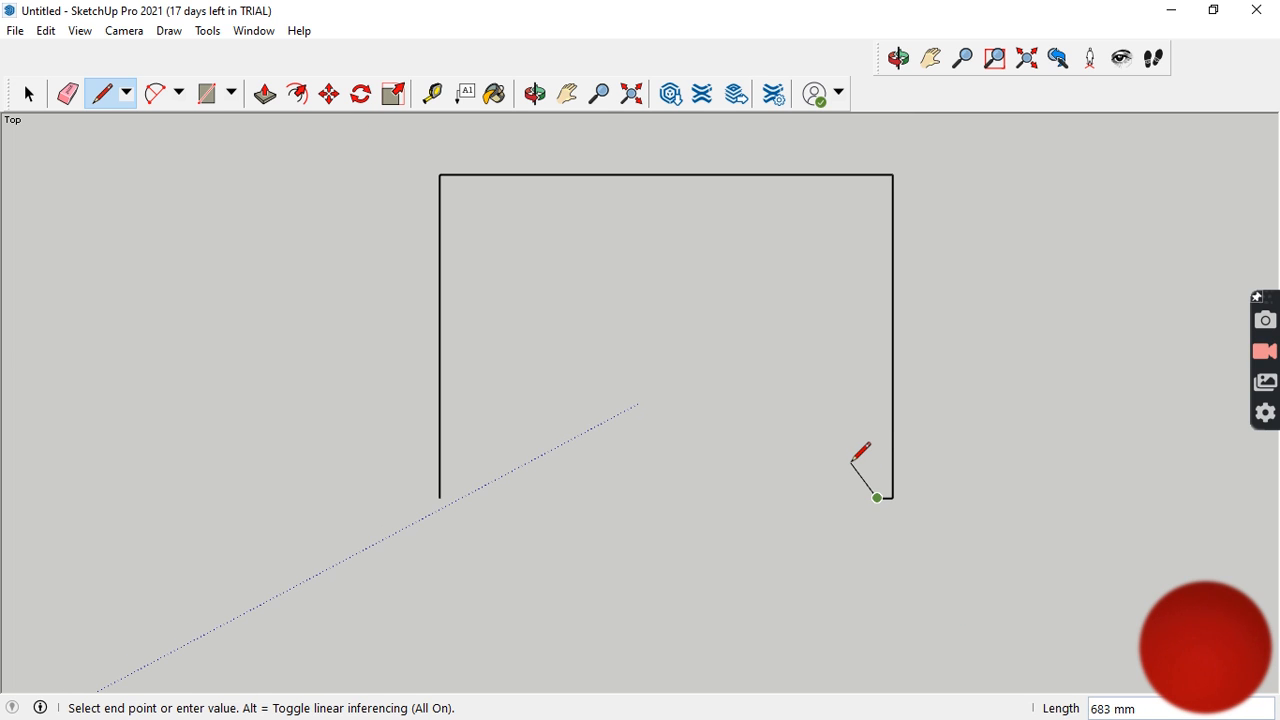
# - Finish the right wall's inner line up to the upper edge and draw the upper wall's inner line 240 mm inside the outline
pyautogui.click(877, 174)
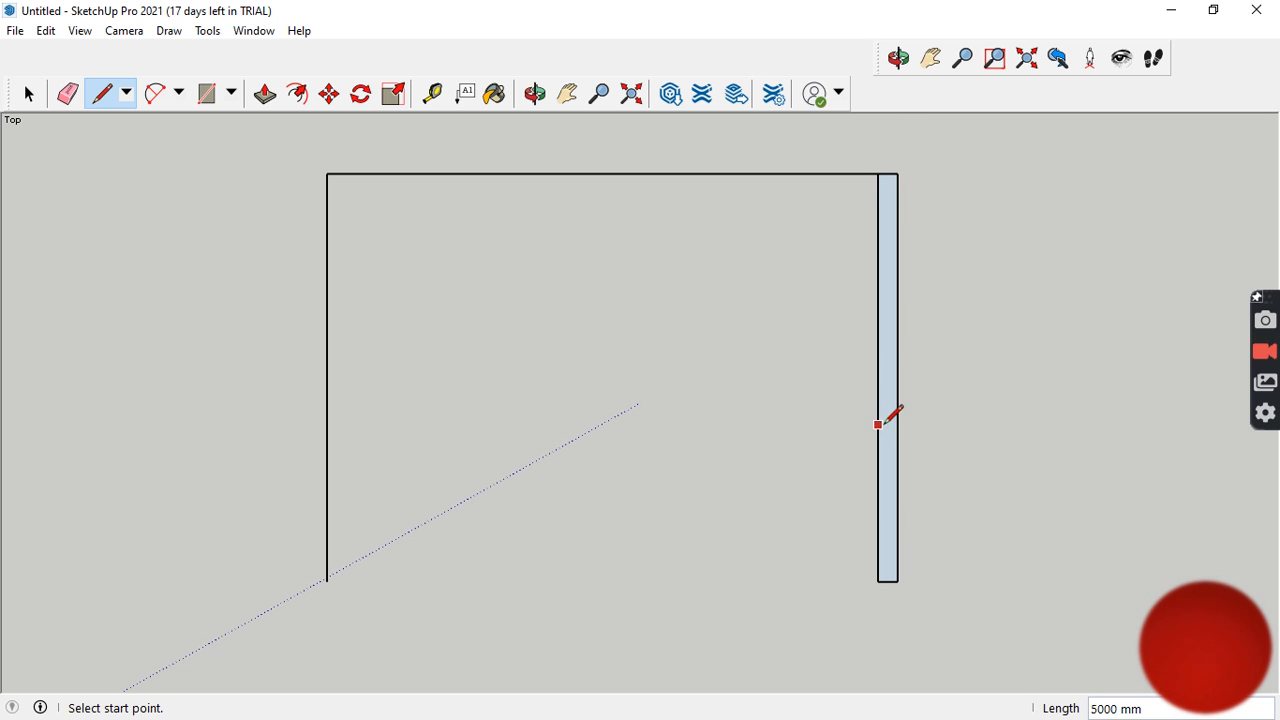
pyautogui.click(776, 174)
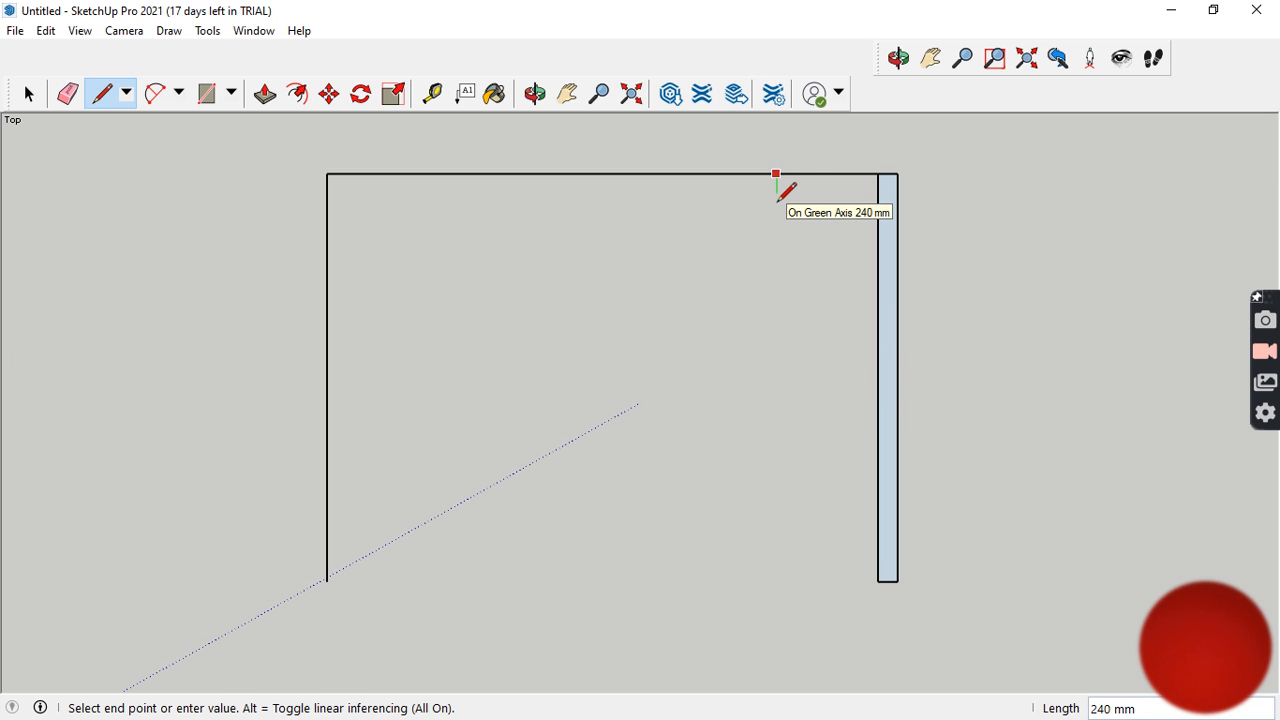
pyautogui.click(776, 193)
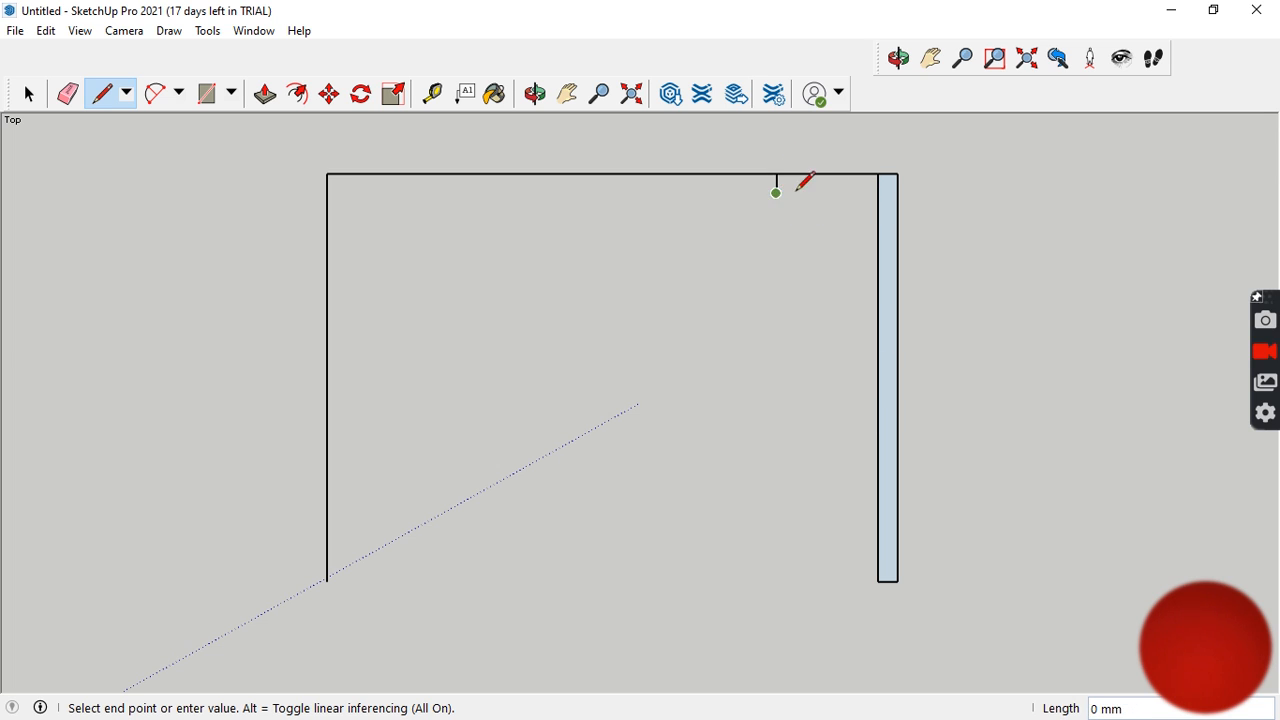
pyautogui.click(878, 193)
pyautogui.click(776, 193)
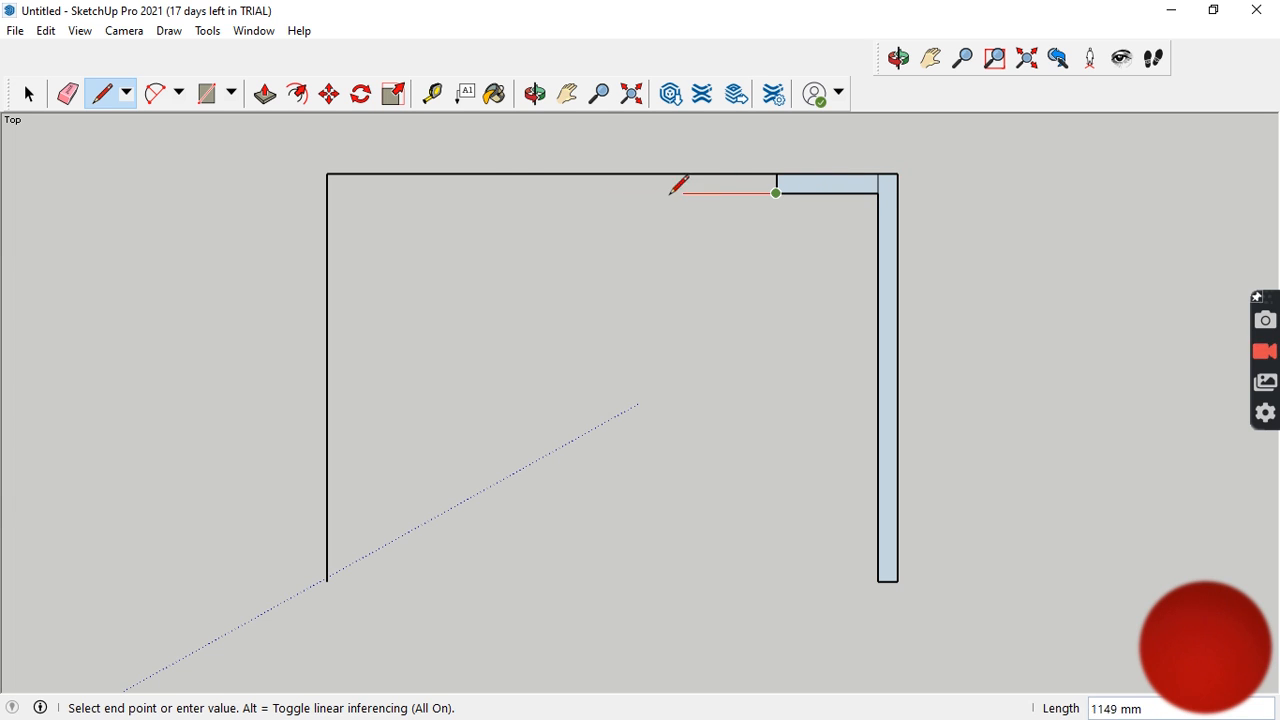
pyautogui.click(327, 193)
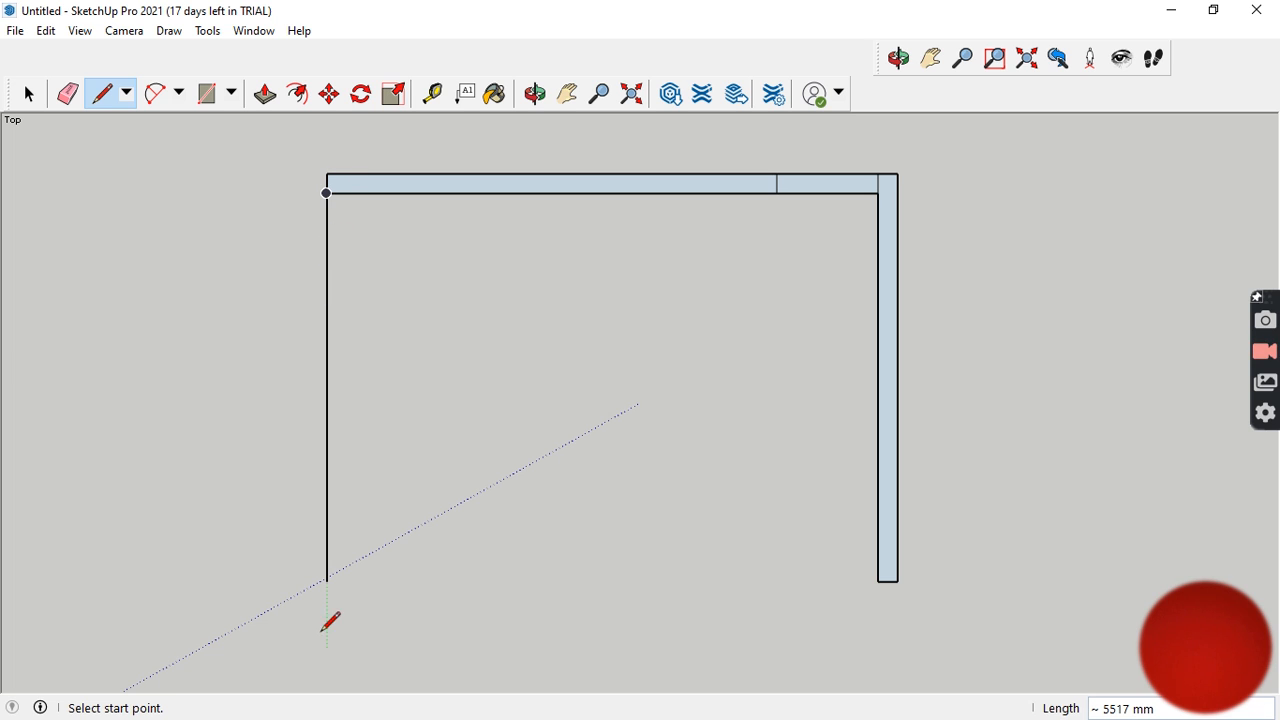
# - Draw the left wall's 4760 mm inner line 240 mm inside the outline and erase the extra dividing lines in the upper wall
pyautogui.click(327, 581)
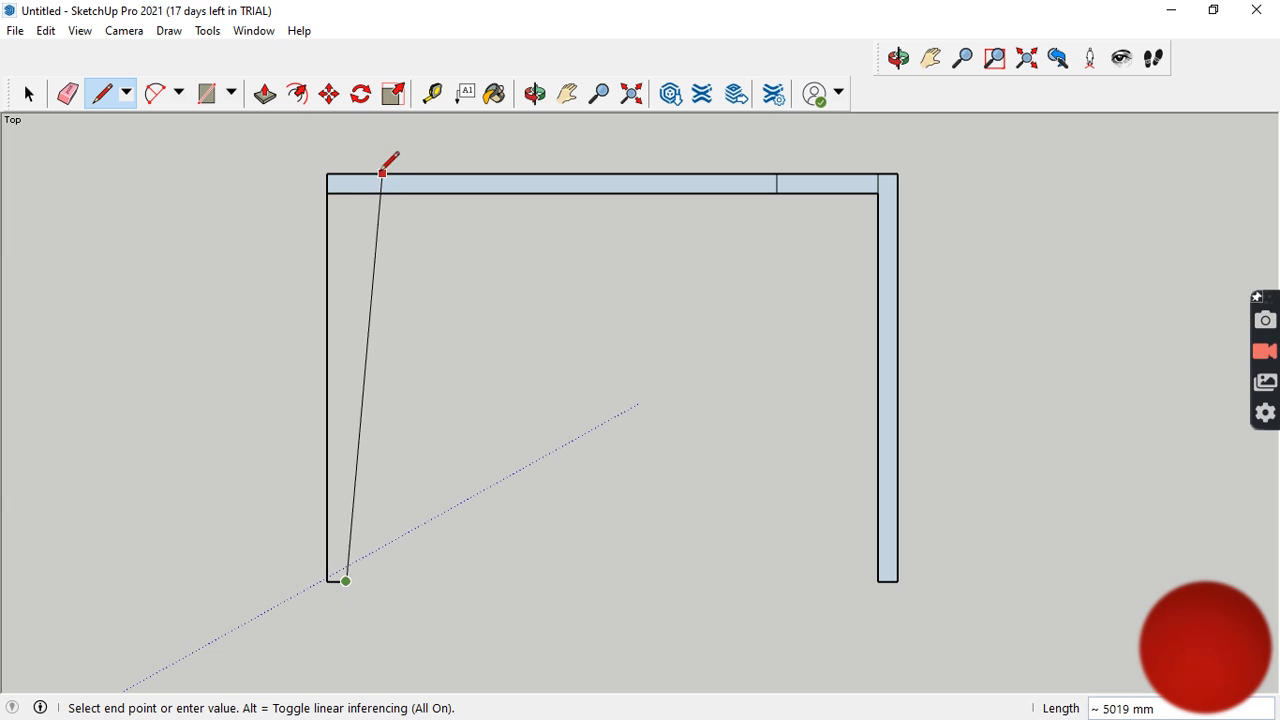
pyautogui.click(345, 192)
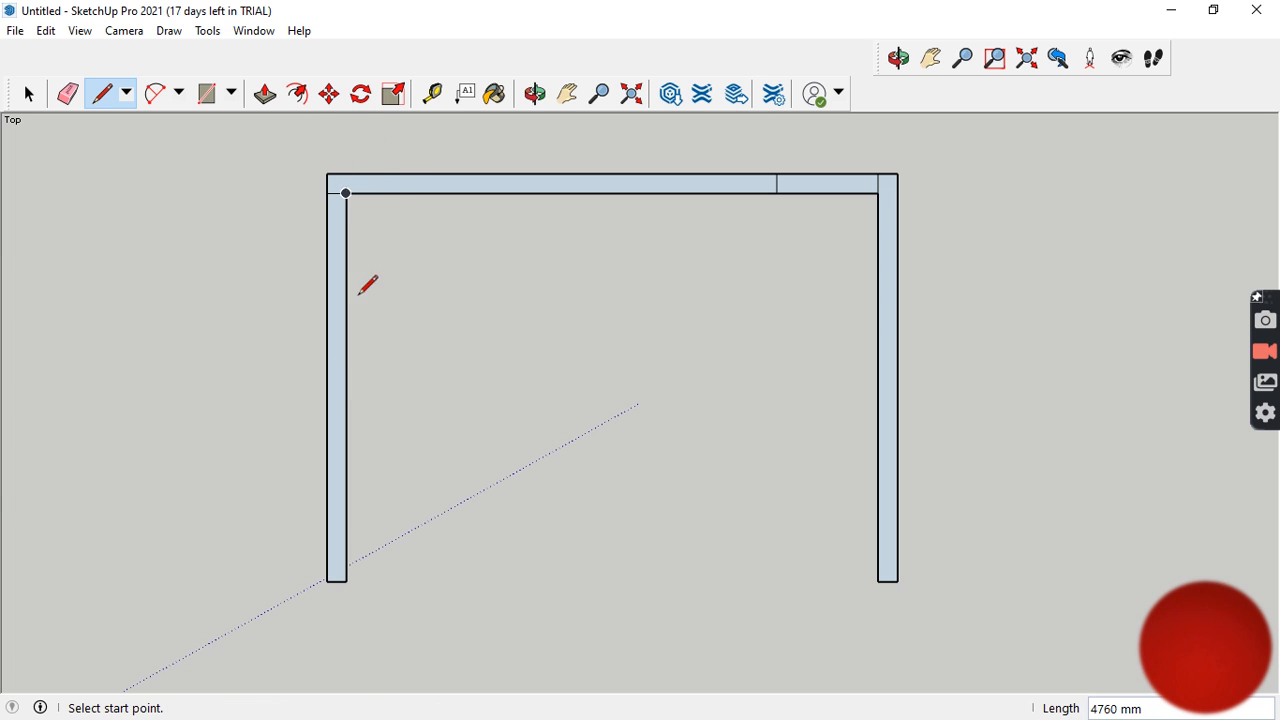
pyautogui.click(68, 93)
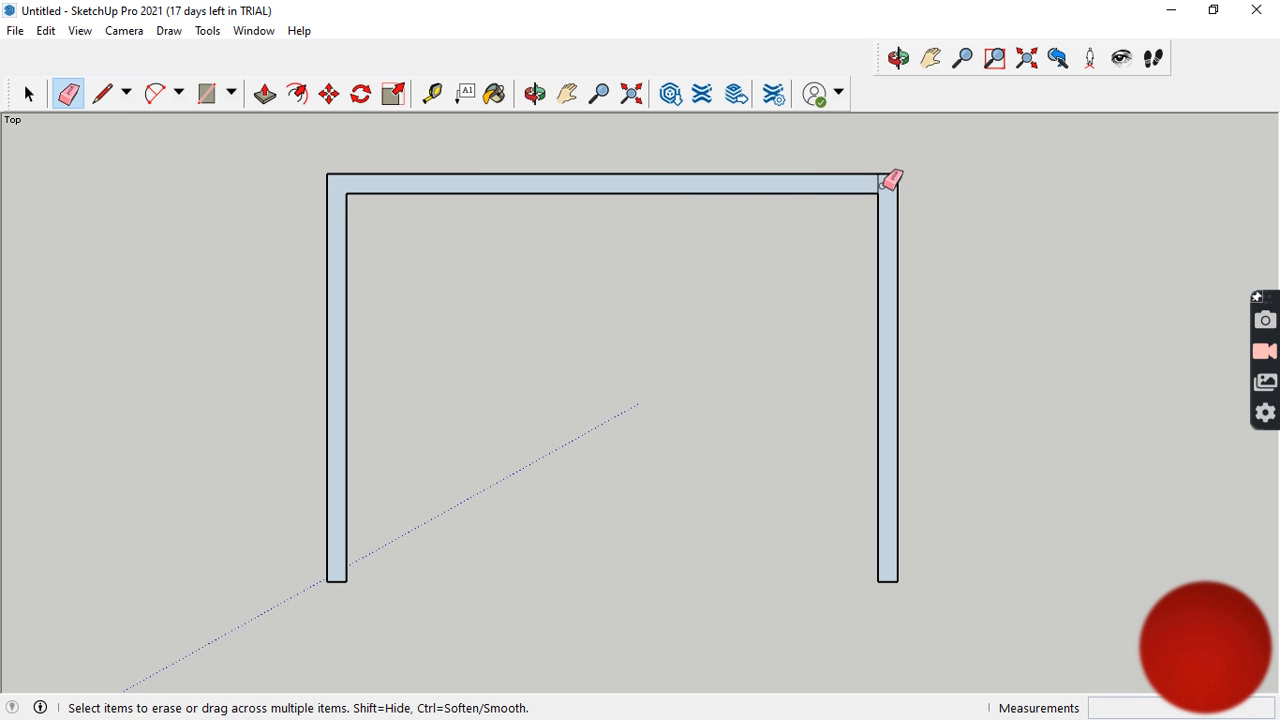
# - Close the open lower side with a 6520 mm line between the inner ends of the left and right walls
pyautogui.click(103, 95)
pyautogui.click(346, 580)
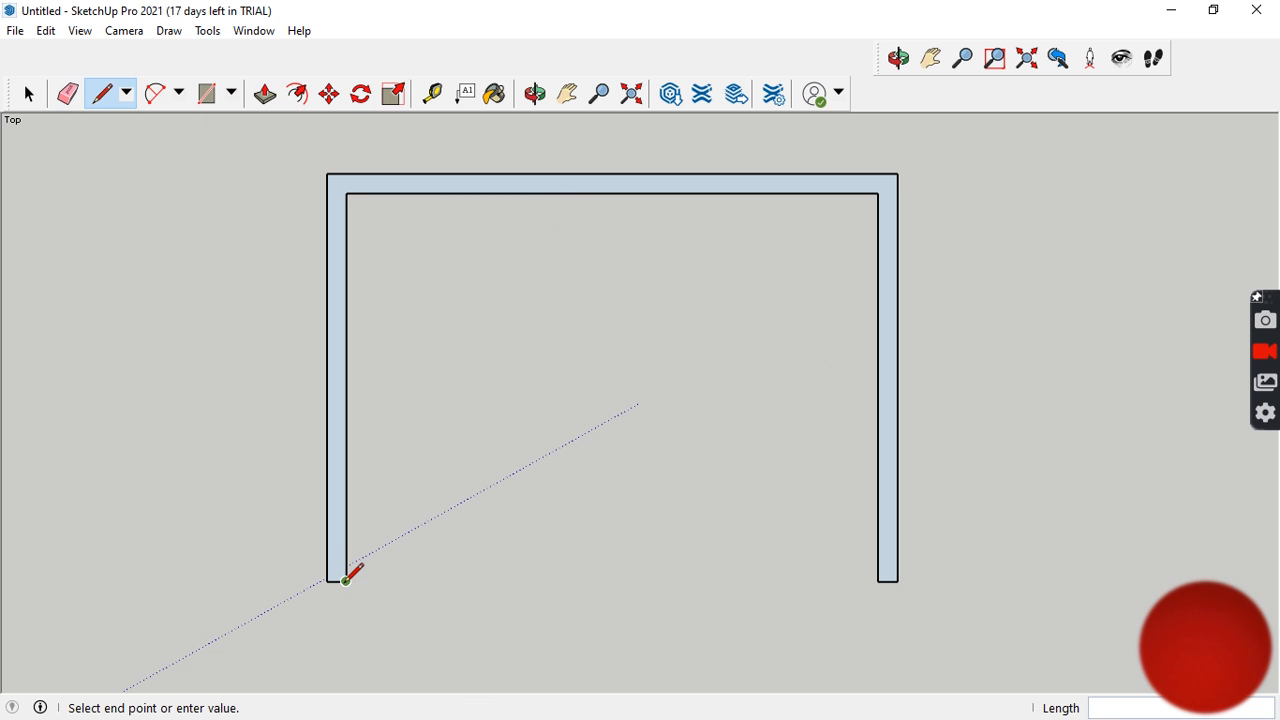
pyautogui.click(878, 581)
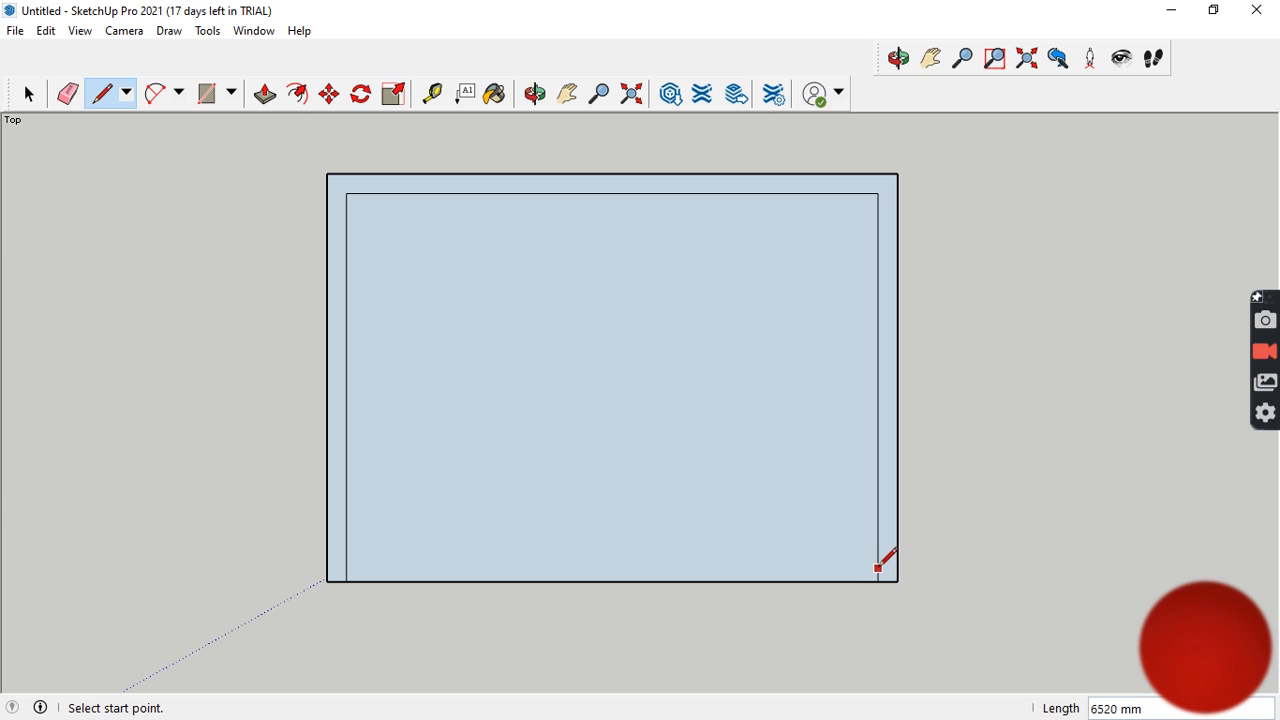
# - Draw the lower wall's inner line at the same thickness as the other walls and erase the leftover segments at its ends
pyautogui.click(743, 580)
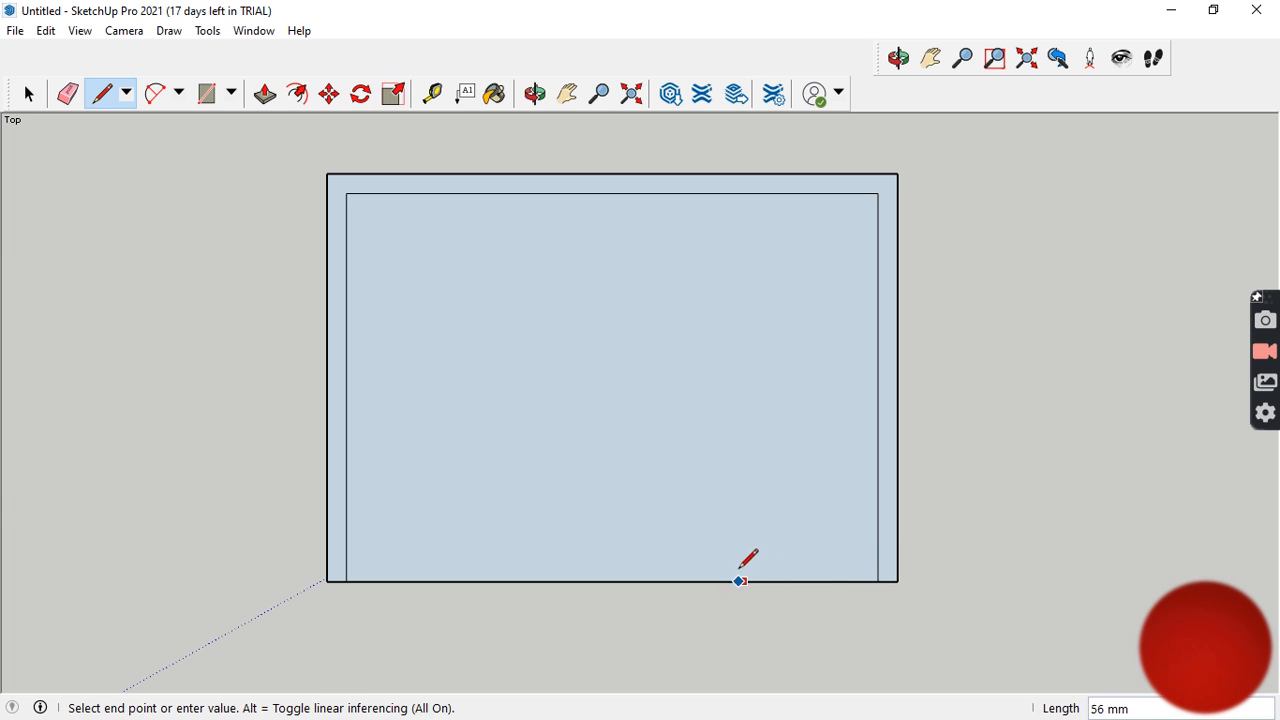
pyautogui.click(878, 561)
pyautogui.click(743, 561)
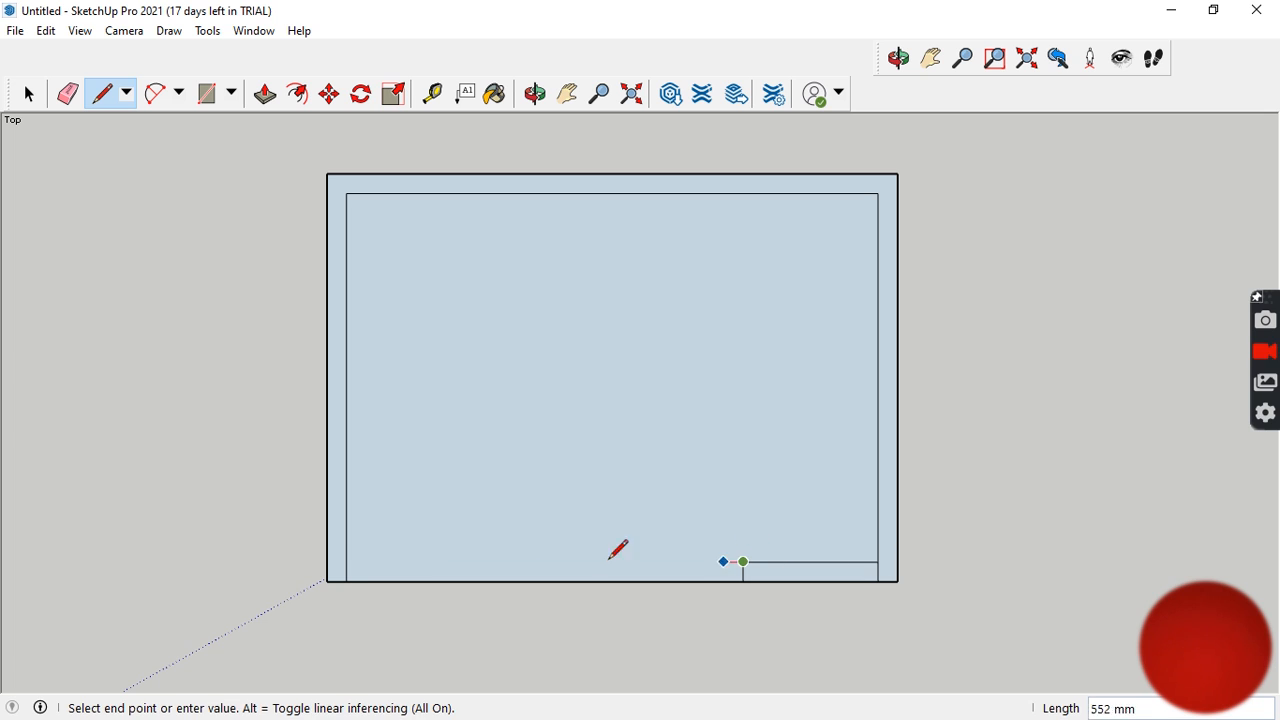
pyautogui.click(346, 561)
pyautogui.press('e')
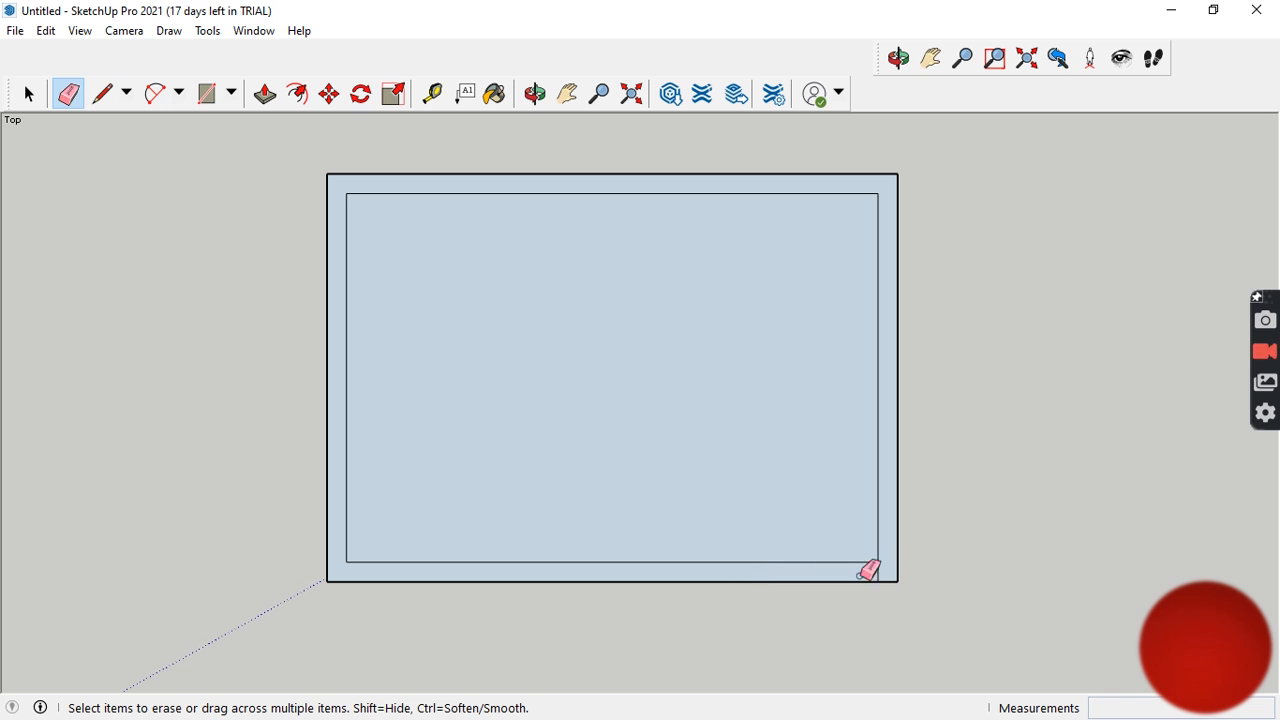
# - Divide the upper-left wall corner with 240 mm lines from the inner corner to both outer edges and try erasing the dividing lines
pyautogui.click(115, 98)
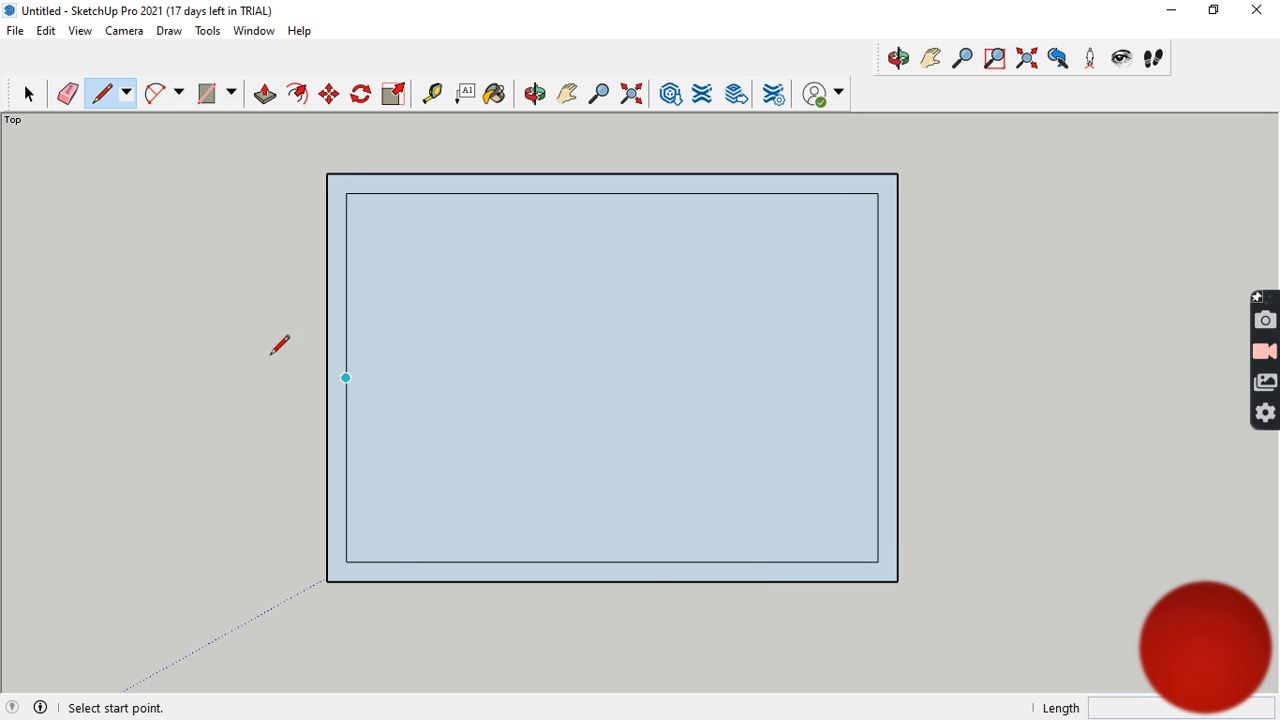
pyautogui.scroll(4, 292, 172)
pyautogui.scroll(-4, 376, 364)
pyautogui.scroll(1, 385, 358)
pyautogui.scroll(-3, 400, 350)
pyautogui.scroll(4, 376, 567)
pyautogui.scroll(-5, 383, 558)
pyautogui.scroll(4, 694, 314)
pyautogui.scroll(-3, 758, 298)
pyautogui.scroll(-1, 714, 343)
pyautogui.scroll(3, 370, 345)
pyautogui.click(394, 299)
pyautogui.click(359, 299)
pyautogui.click(394, 299)
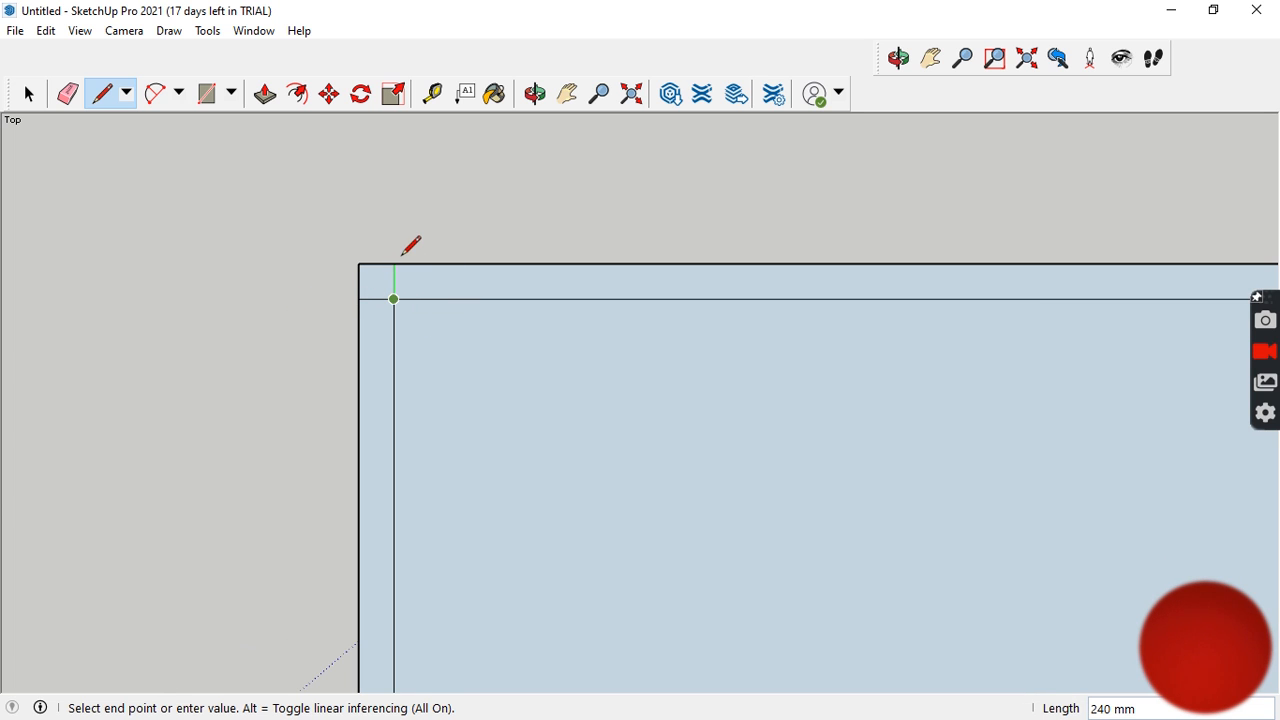
pyautogui.click(394, 263)
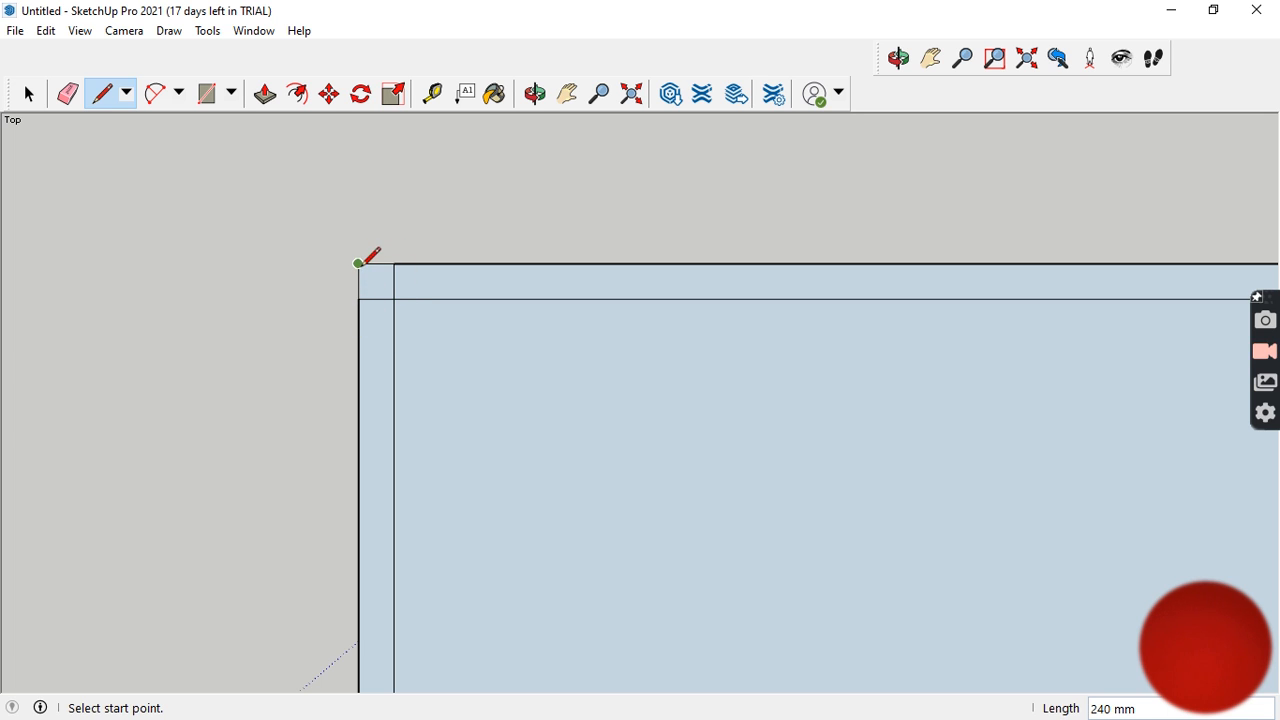
pyautogui.click(68, 93)
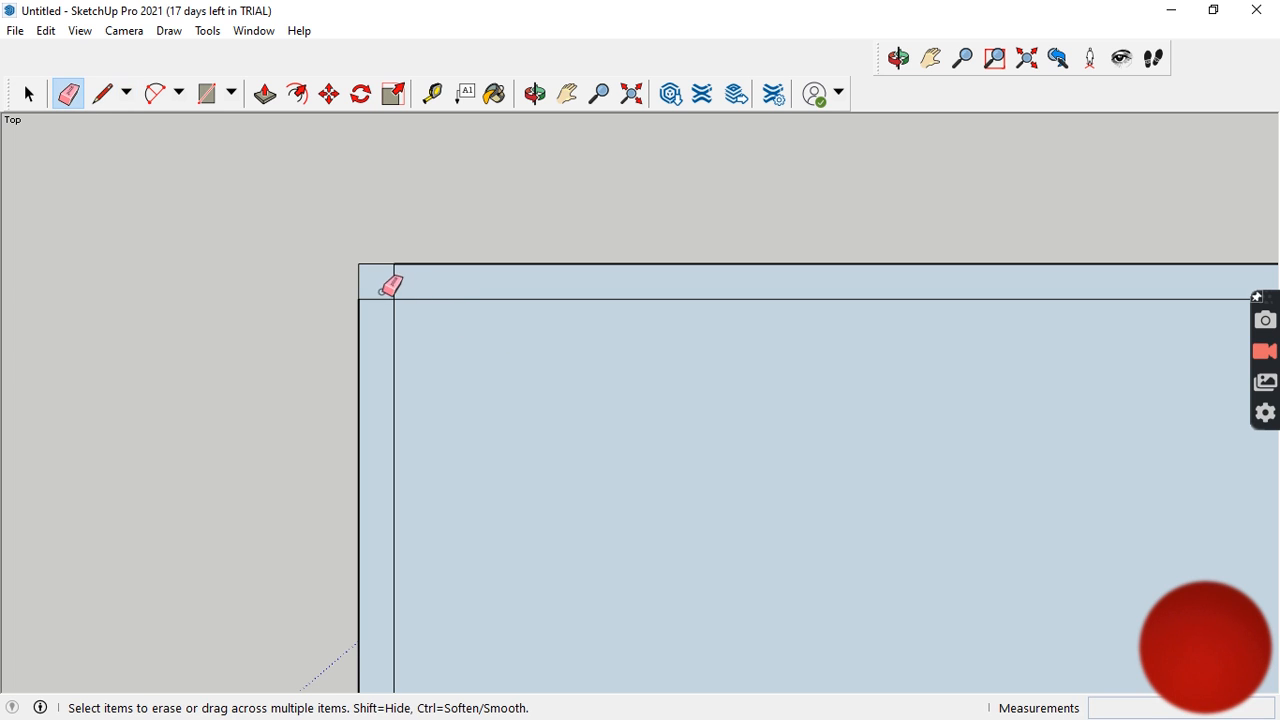
pyautogui.scroll(-3, 418, 335)
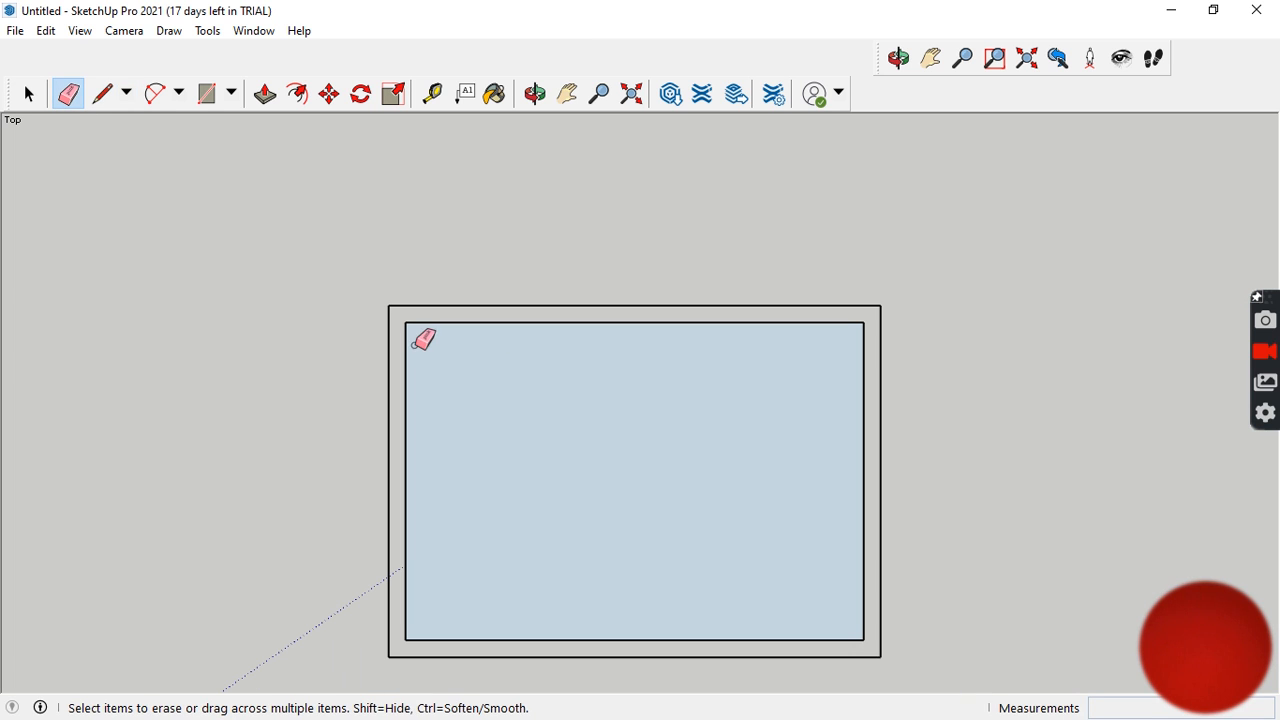
# - Choose the 0137_Black paint material and undo the erasing and the dividing lines at the upper-left wall corner
pyautogui.click(494, 93)
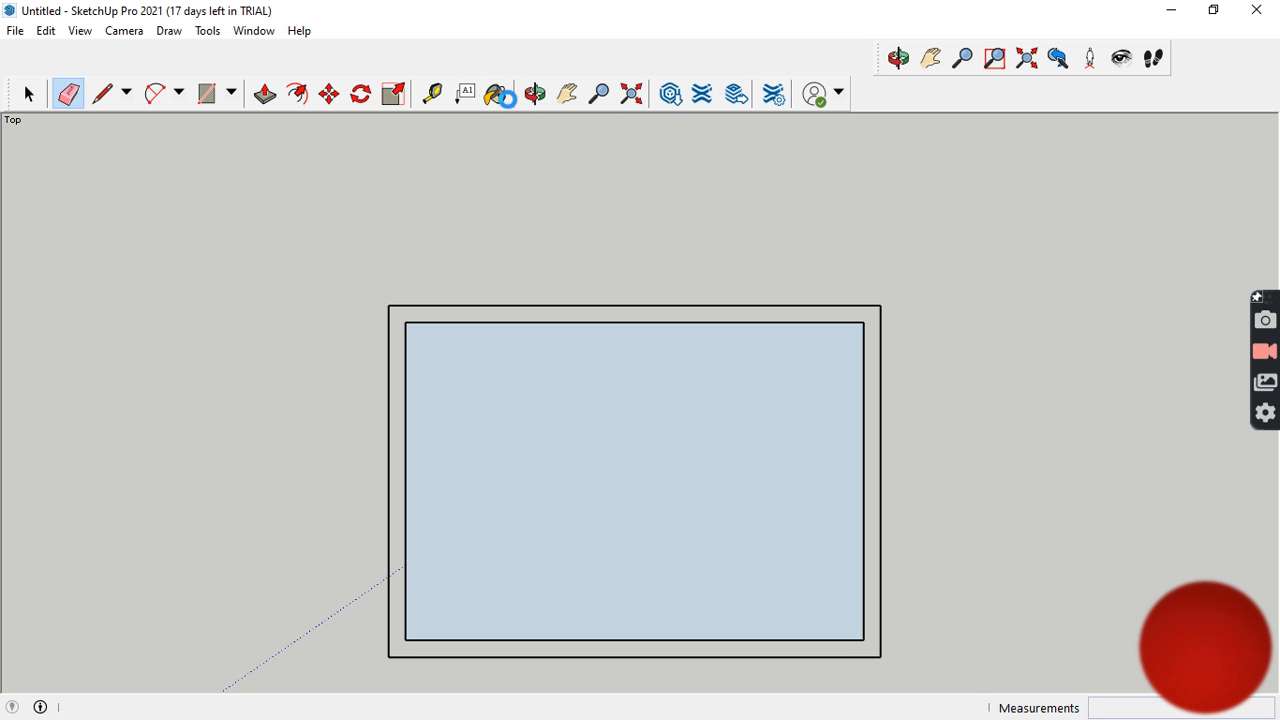
pyautogui.click(496, 93)
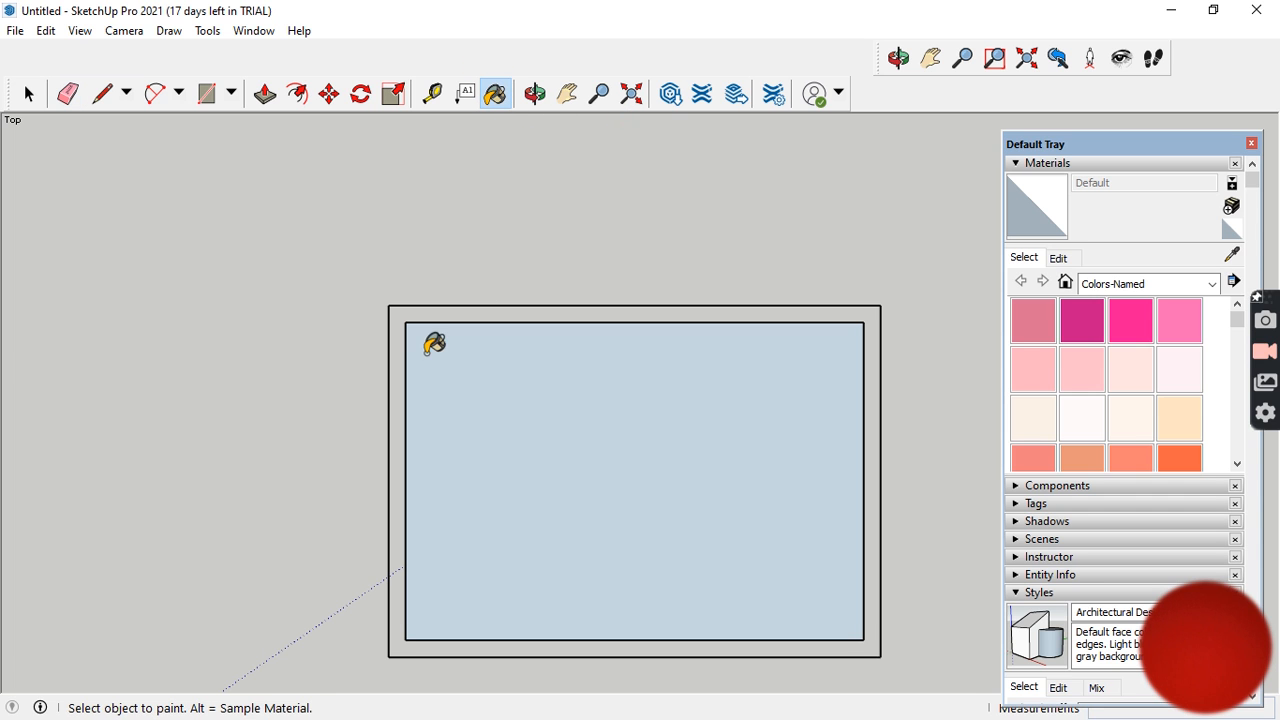
pyautogui.scroll(-15, 1176, 360)
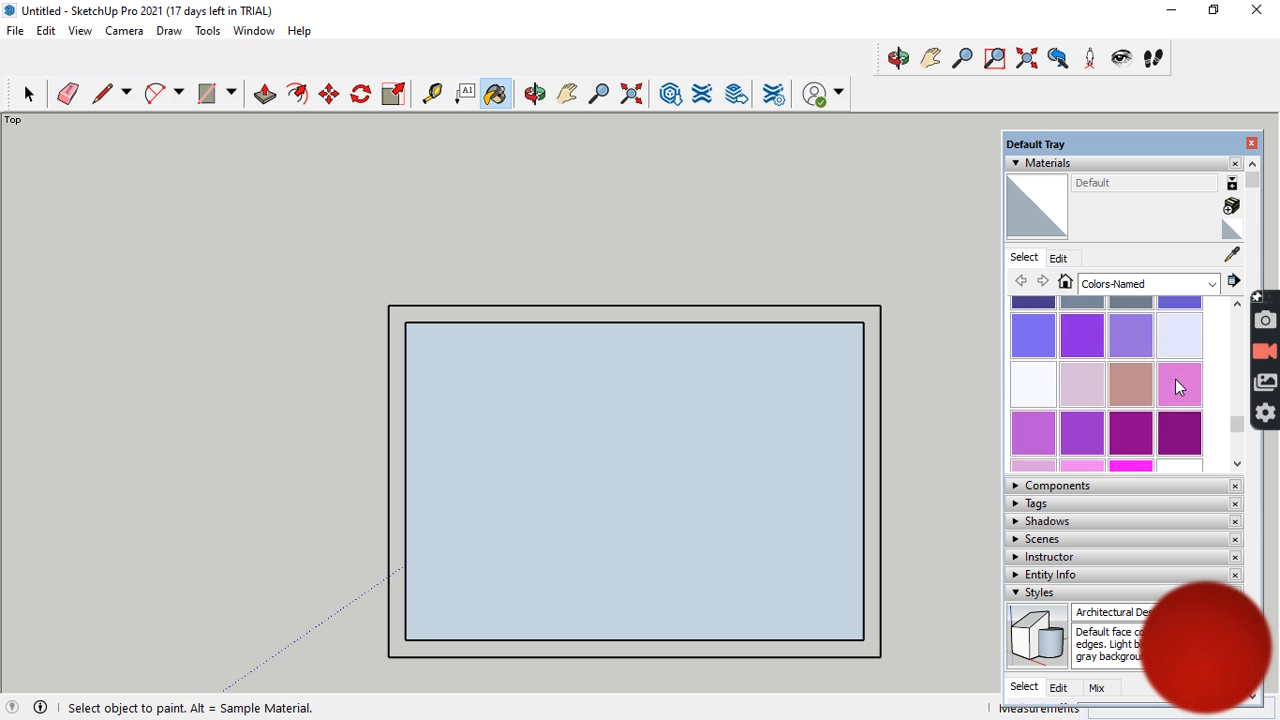
pyautogui.click(1033, 320)
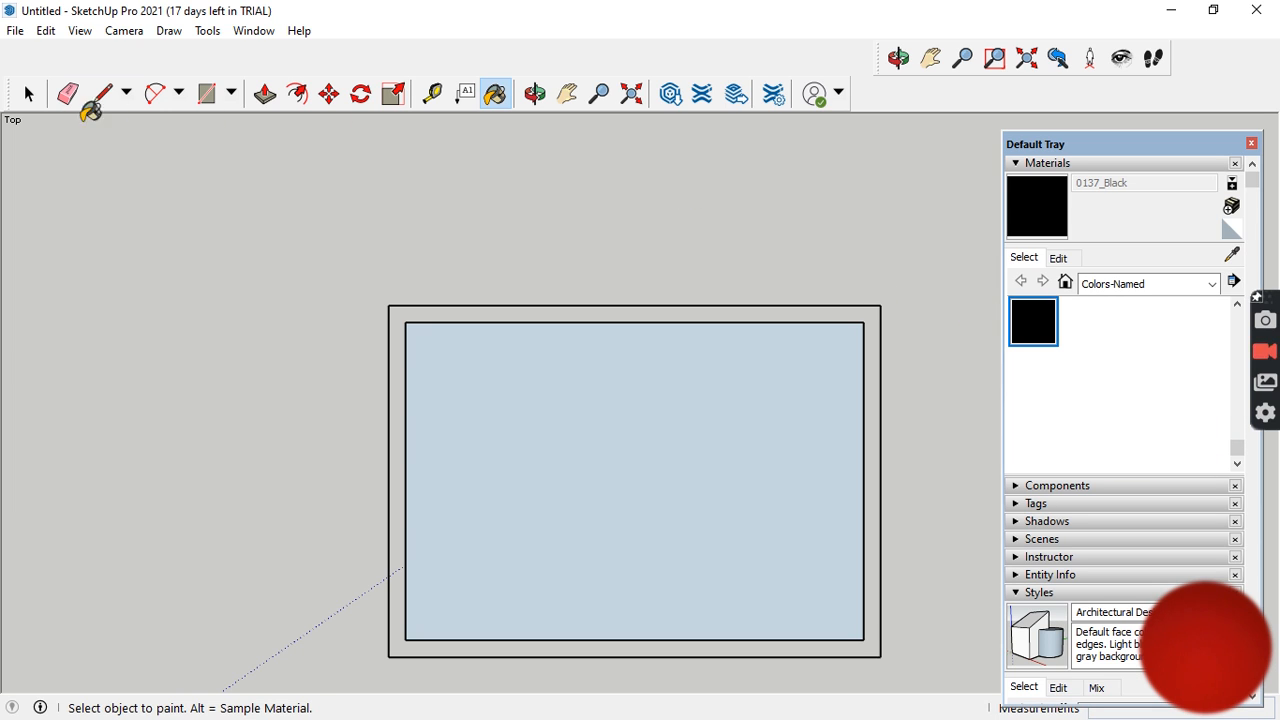
pyautogui.click(36, 98)
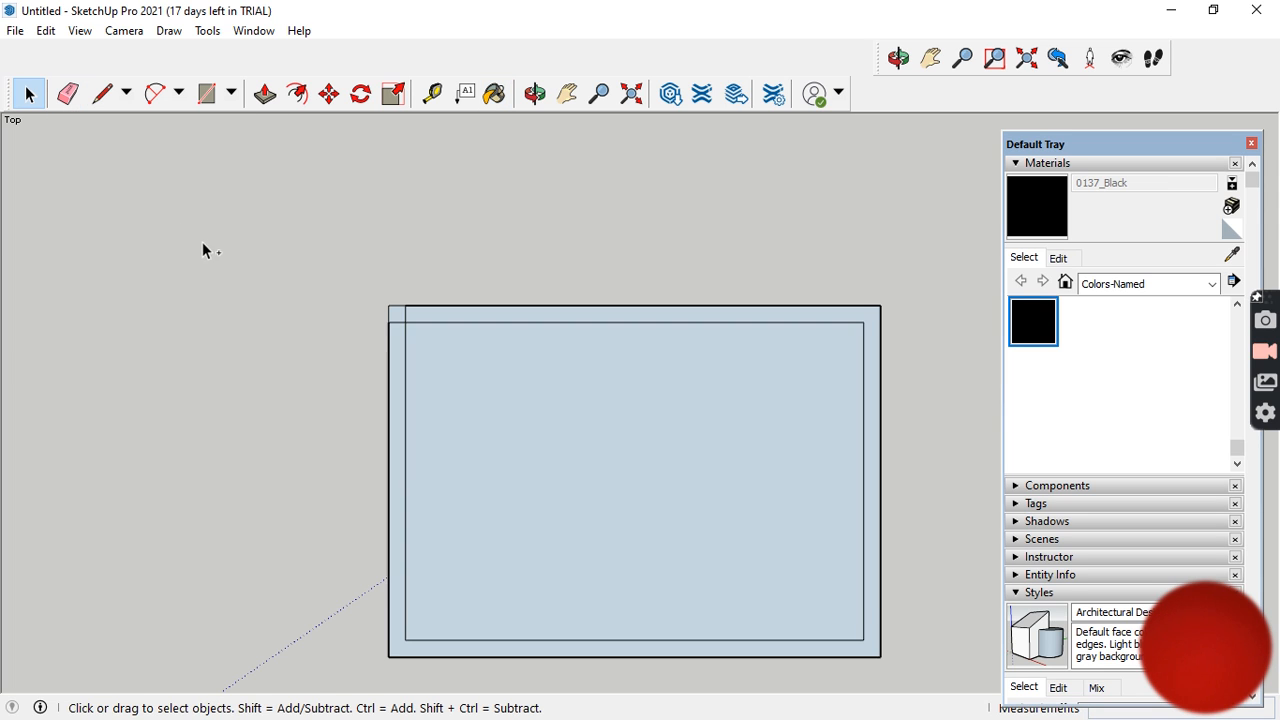
pyautogui.scroll(3, 330, 290)
pyautogui.scroll(1, 395, 290)
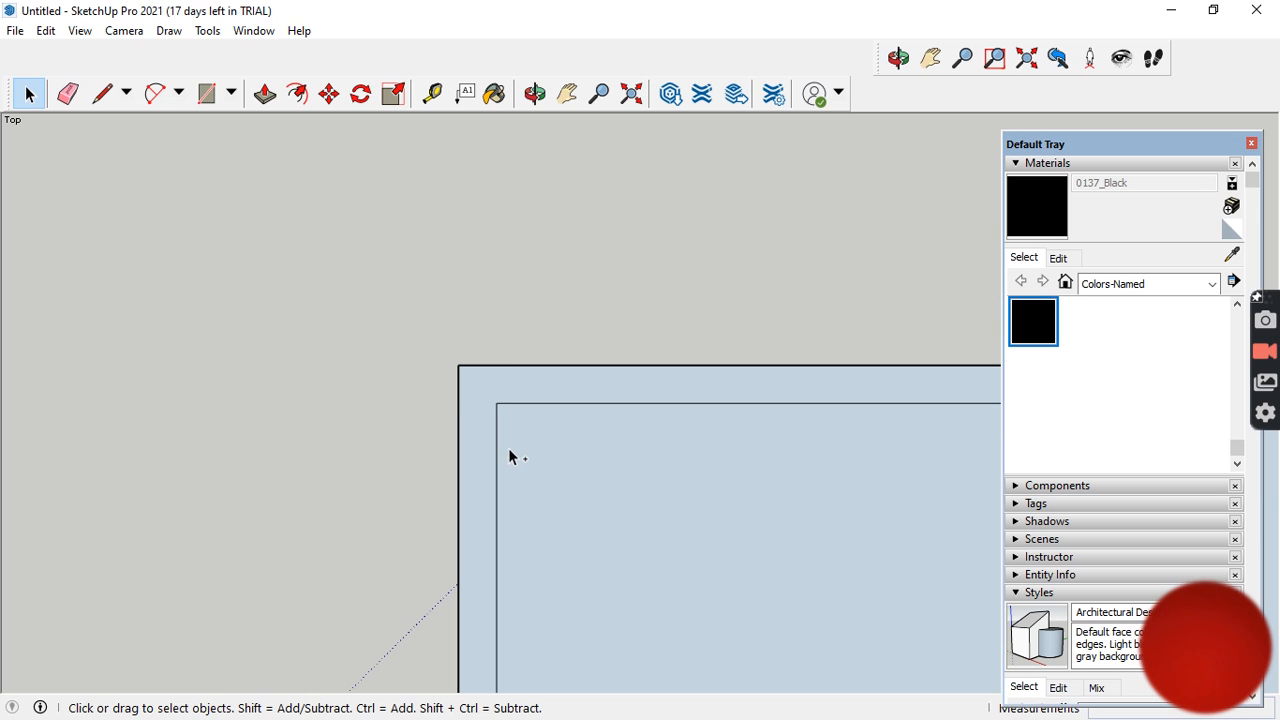
# - Paint the wall band around the room with the 0137_Black material
pyautogui.click(1037, 325)
pyautogui.scroll(-2, 395, 265)
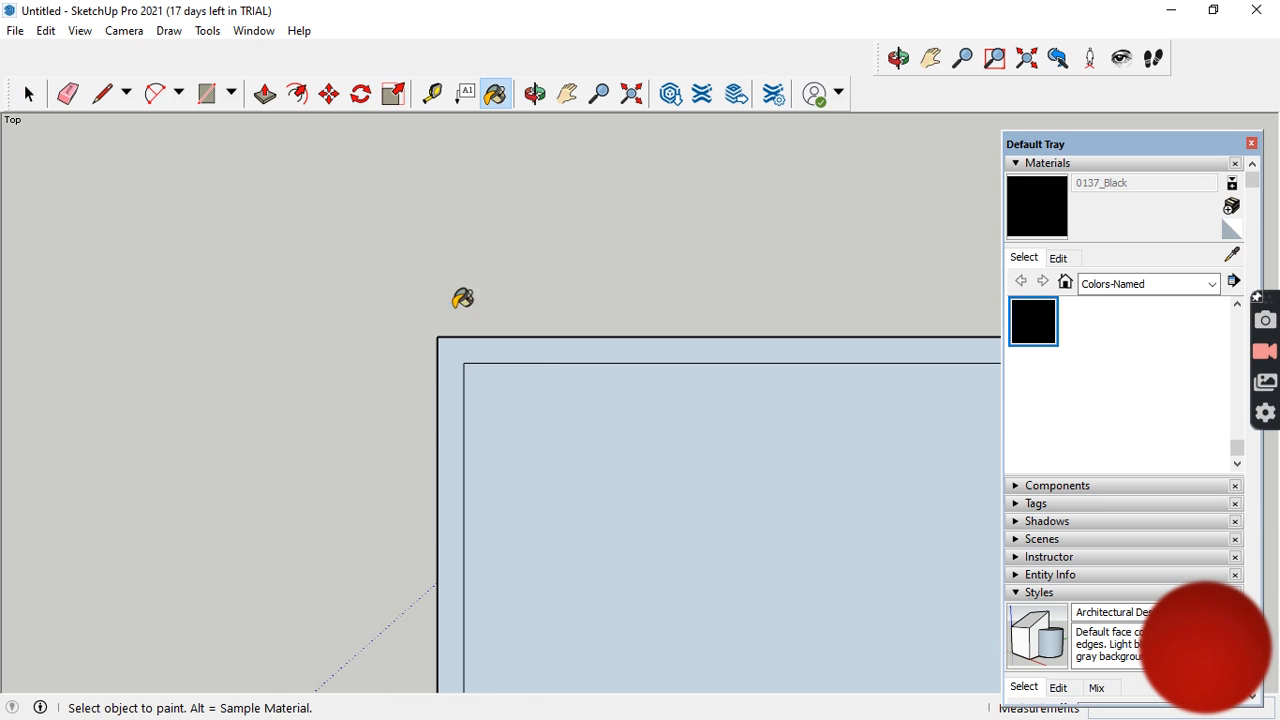
pyautogui.click(544, 346)
pyautogui.scroll(-2, 517, 405)
pyautogui.scroll(-2, 517, 405)
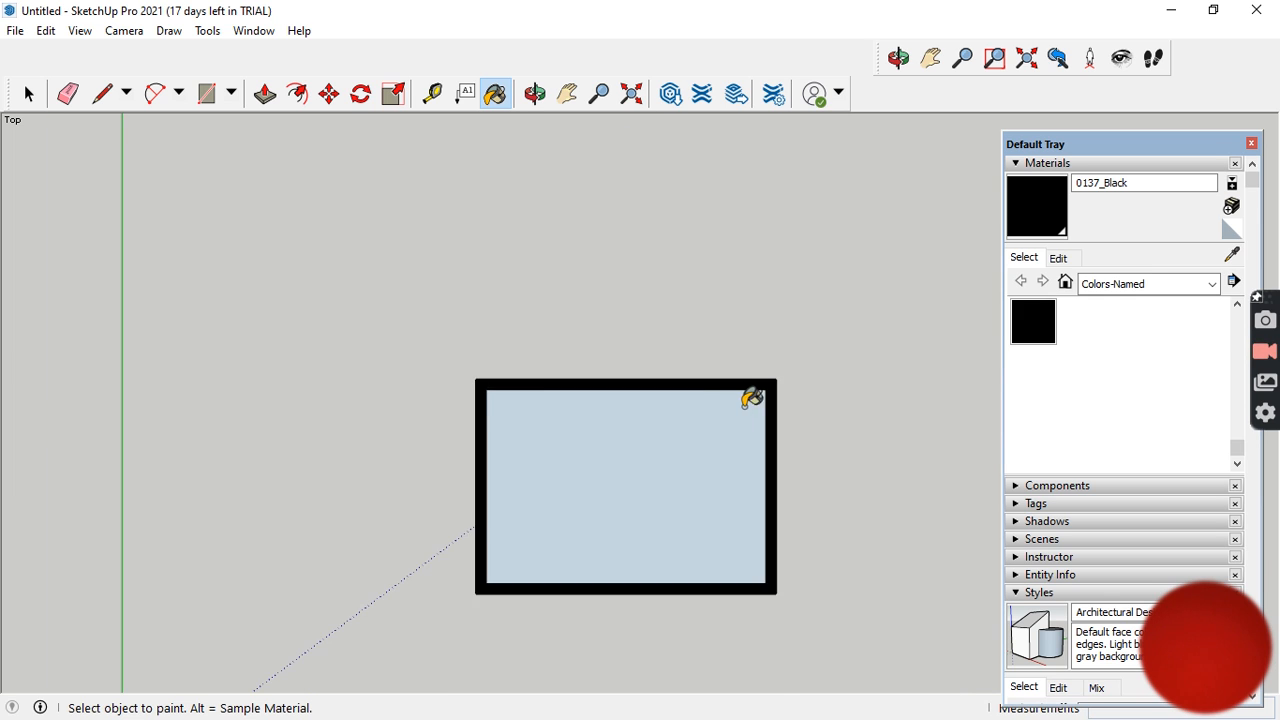
# - Repaint the wall band with 0127_Magenta and undo both wall fills
pyautogui.scroll(2, 750, 394)
pyautogui.scroll(2, 1014, 390)
pyautogui.click(1131, 306)
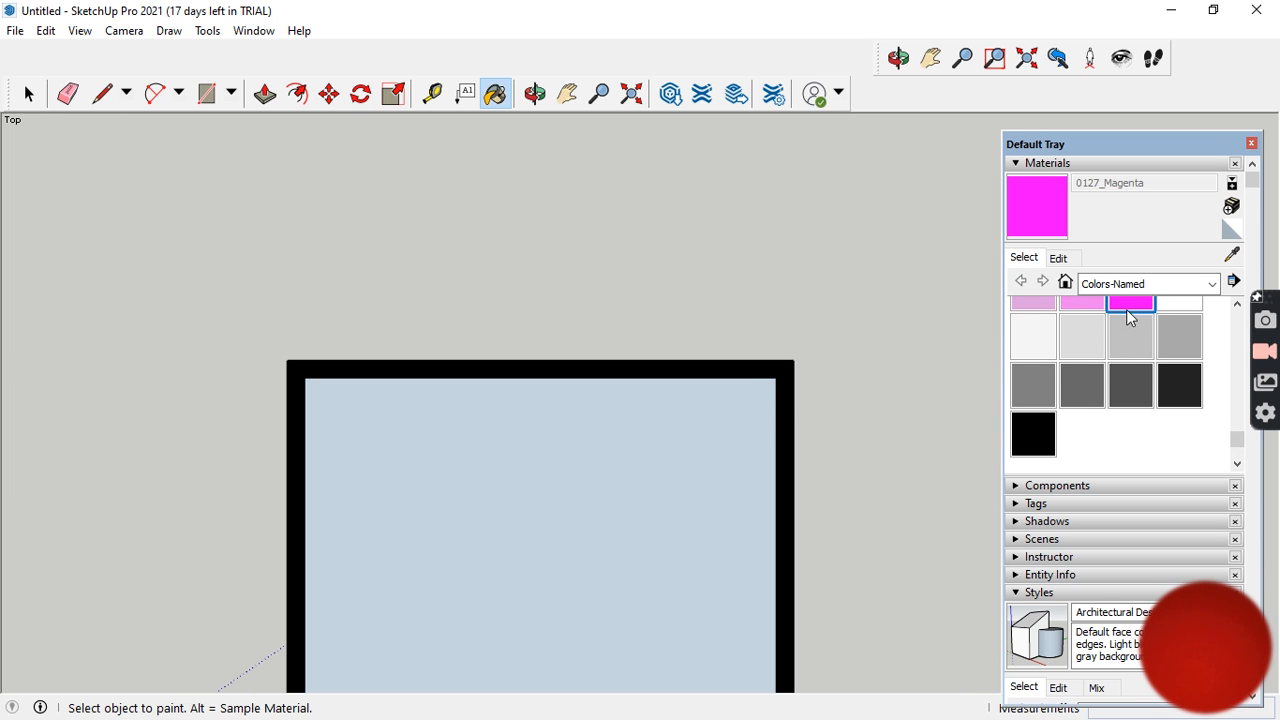
pyautogui.click(779, 364)
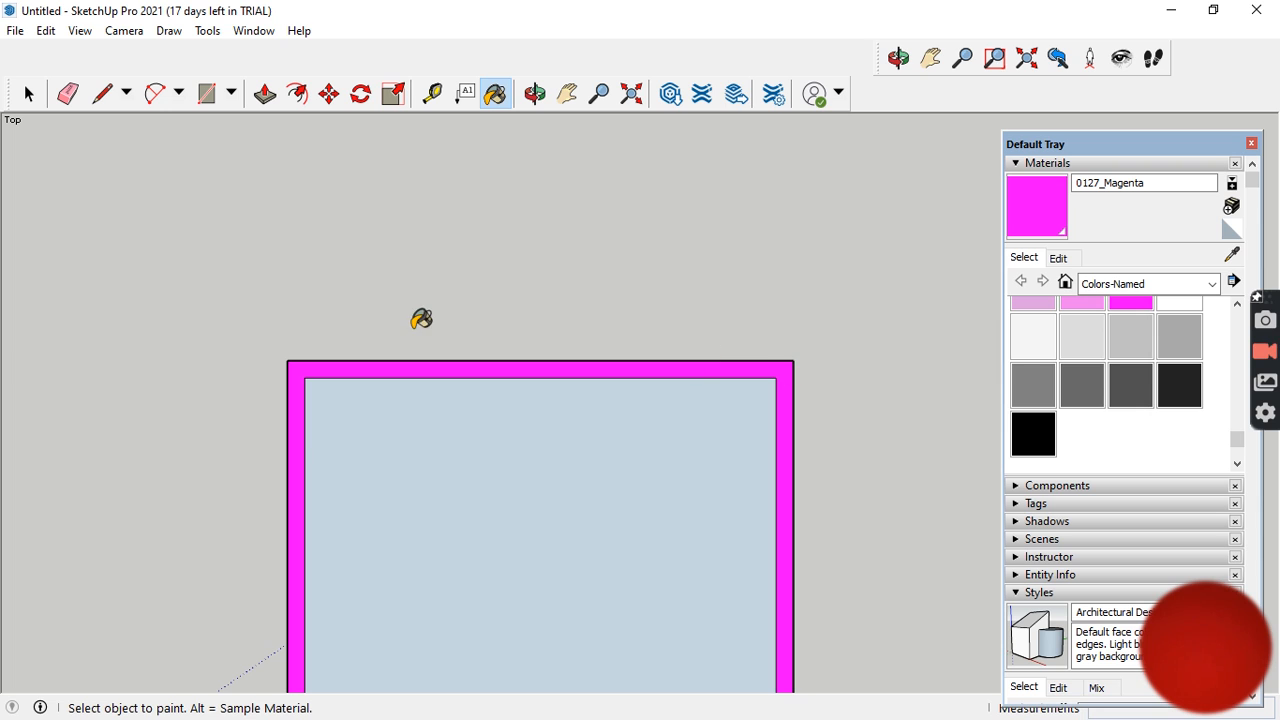
pyautogui.hotkey('ctrl', 'z')
pyautogui.hotkey('ctrl', 'z')
# - Draw 240 mm lines from the upper-left inner corner to the upper and left outer edges of the walls
pyautogui.click(101, 93)
pyautogui.scroll(4, 290, 400)
pyautogui.click(329, 339)
pyautogui.click(329, 295)
pyautogui.click(329, 339)
pyautogui.click(285, 339)
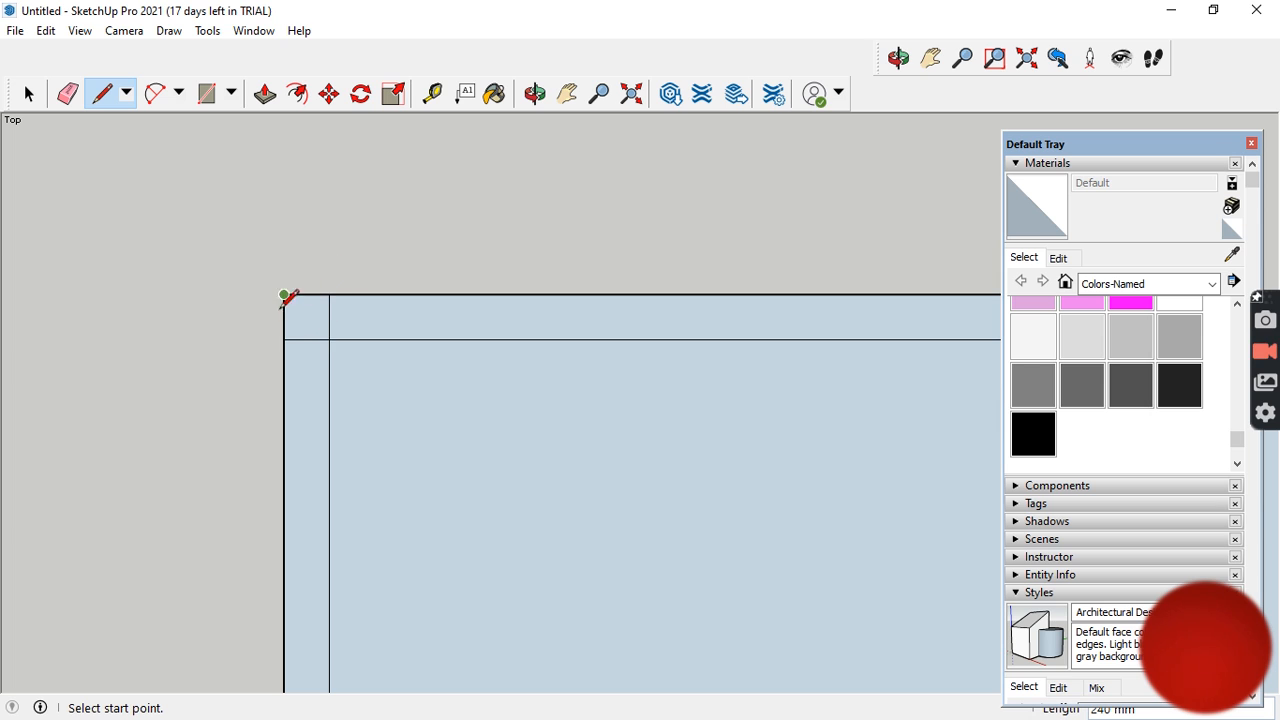
# - Draw a 1000 mm line along the upper wall's middle from the corner division and close its end across the full wall thickness
pyautogui.click(329, 317)
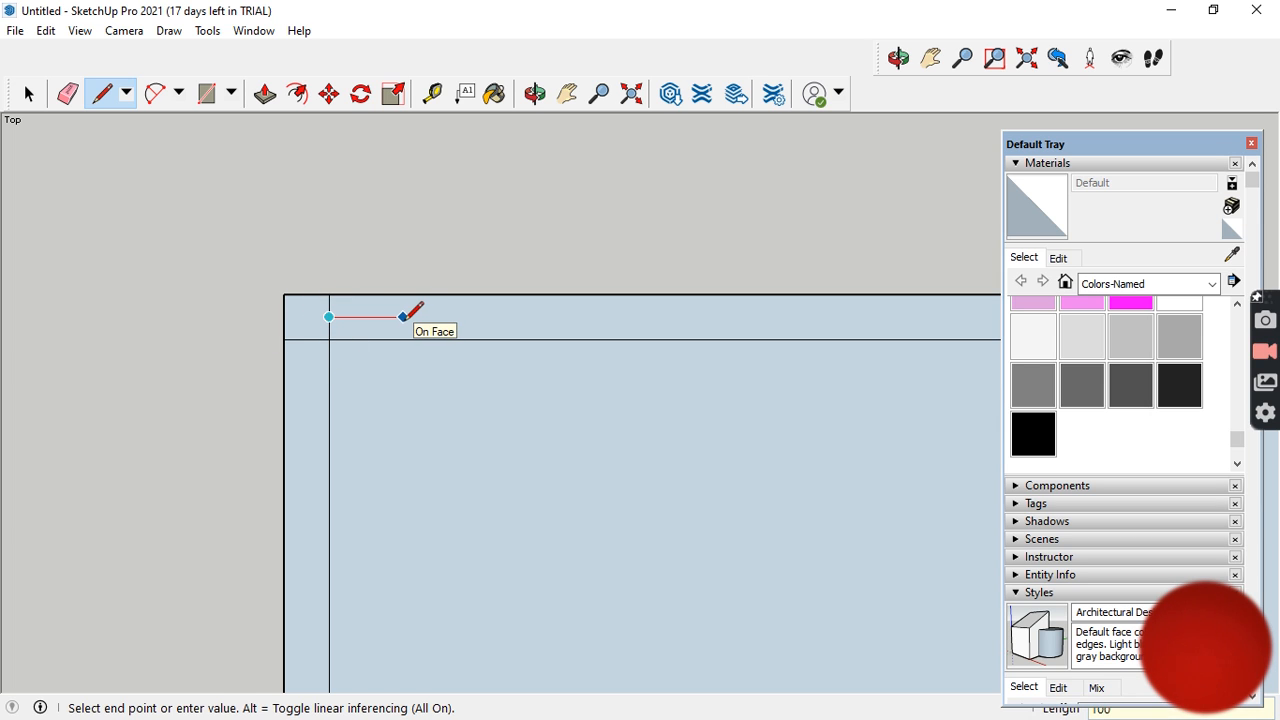
pyautogui.press('Return')
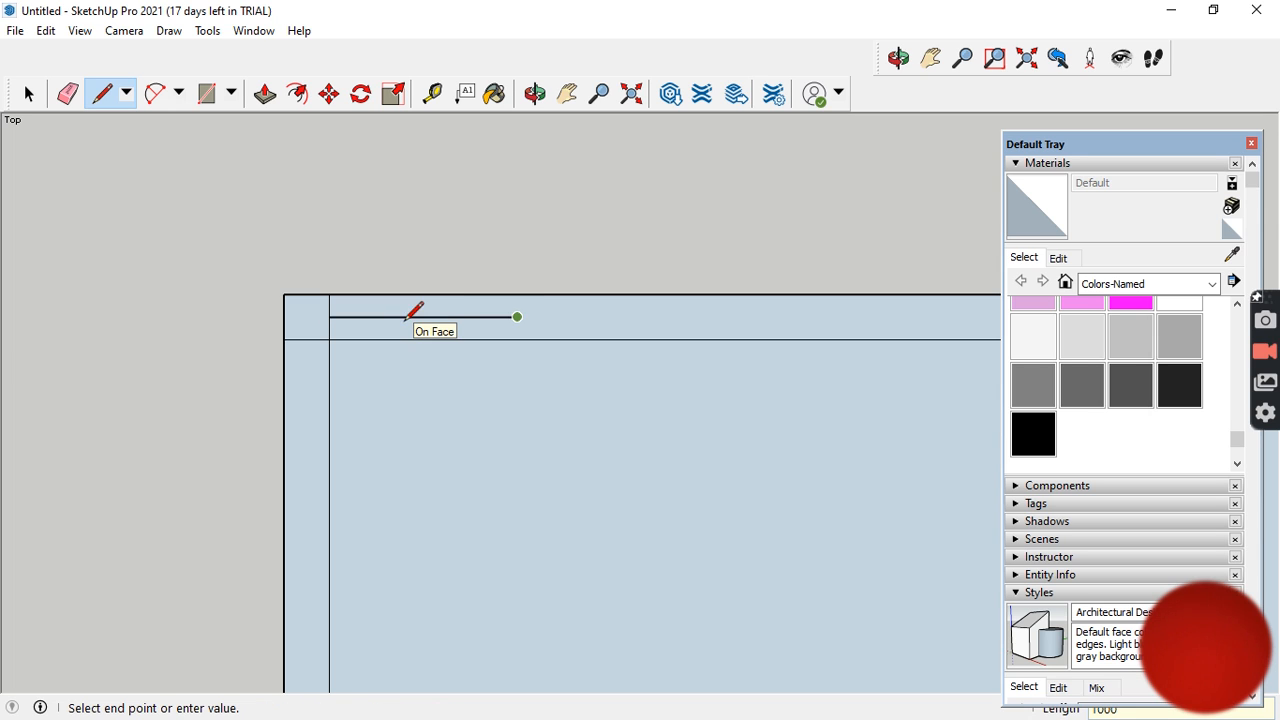
pyautogui.click(518, 295)
pyautogui.click(517, 317)
pyautogui.click(516, 338)
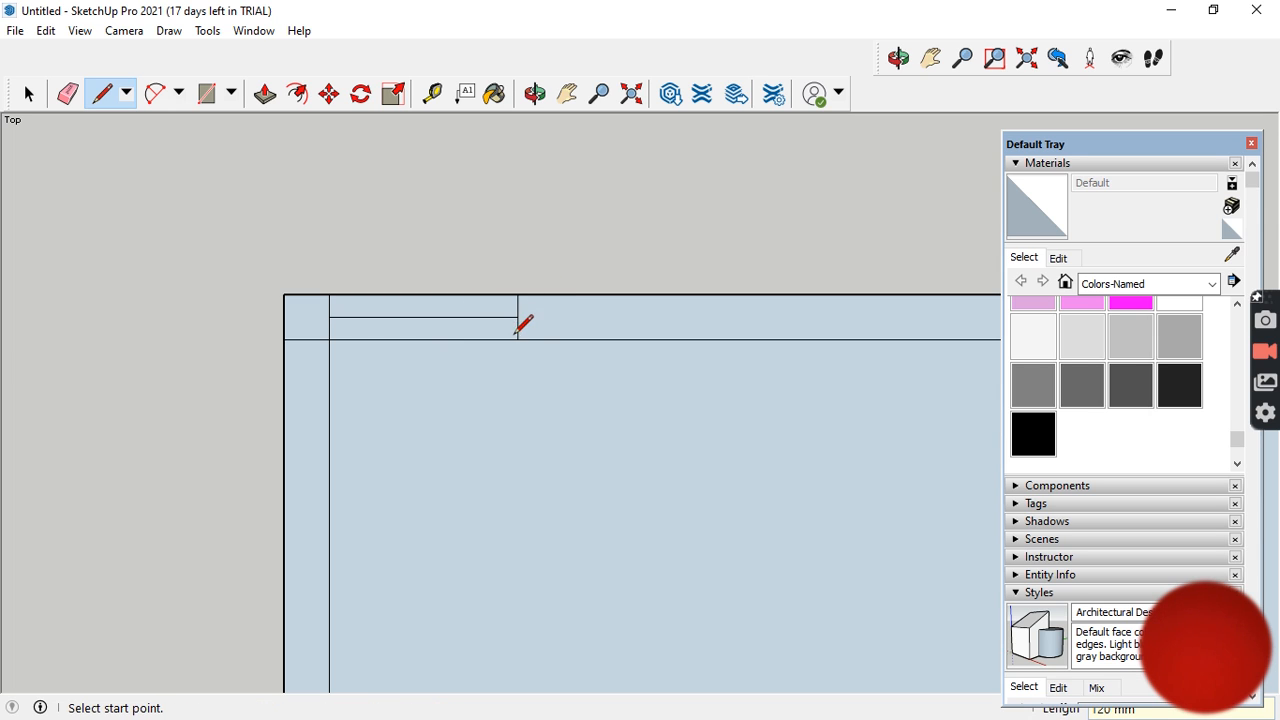
# - Add a parallel 1000 mm line halfway between the upper wall's middle line and its outer edge
pyautogui.scroll(2, 477, 254)
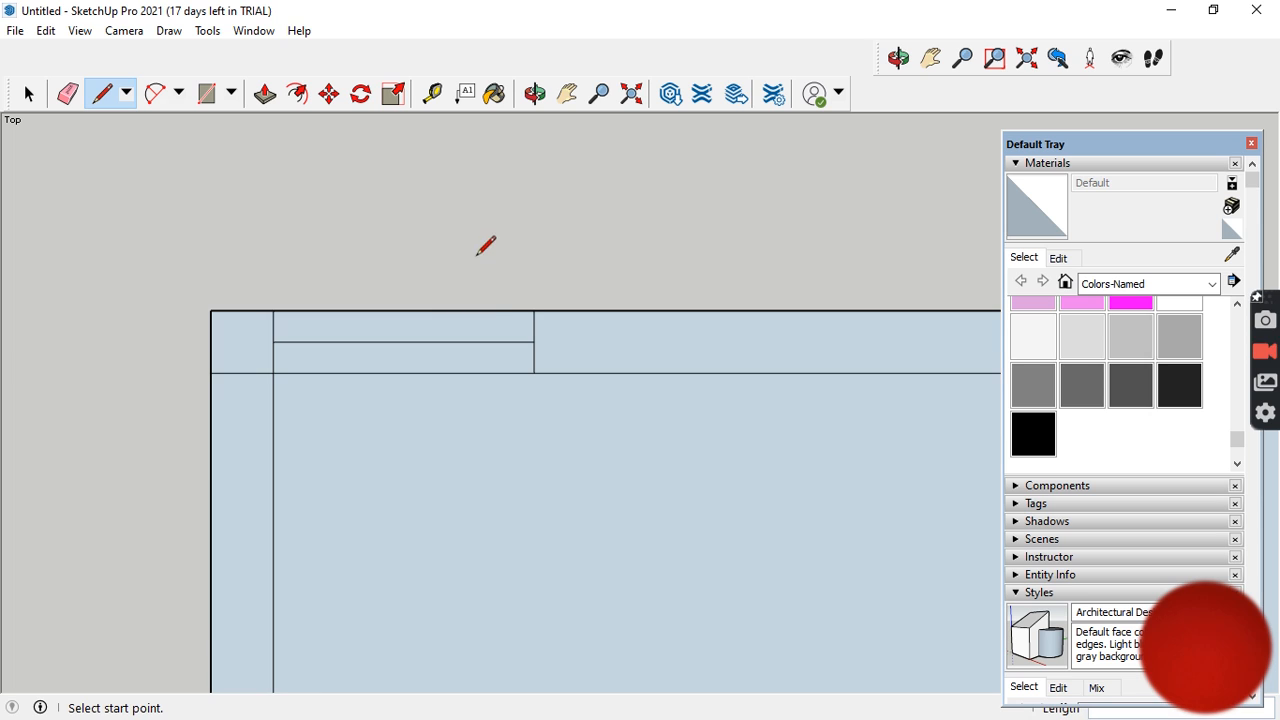
pyautogui.click(533, 326)
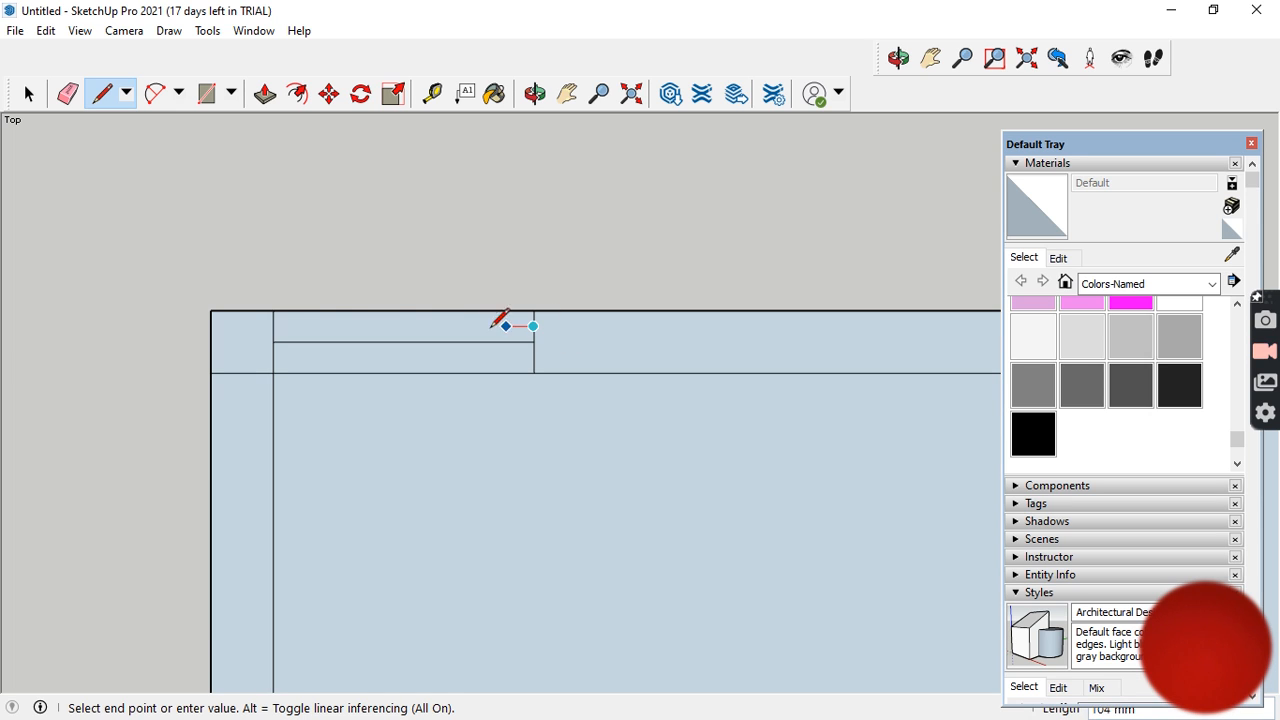
pyautogui.click(273, 326)
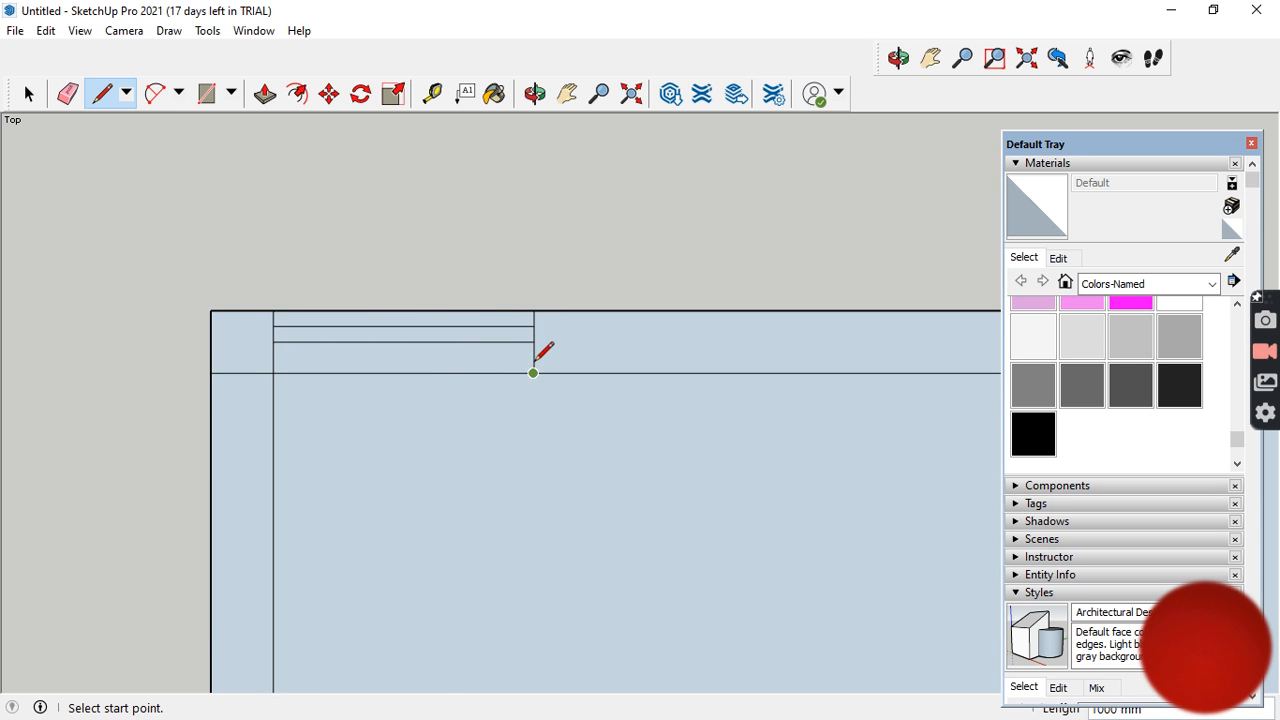
# - Add a parallel 1000 mm line in the opening halfway between the upper wall's middle line and its inner edge
pyautogui.scroll(3, 536, 360)
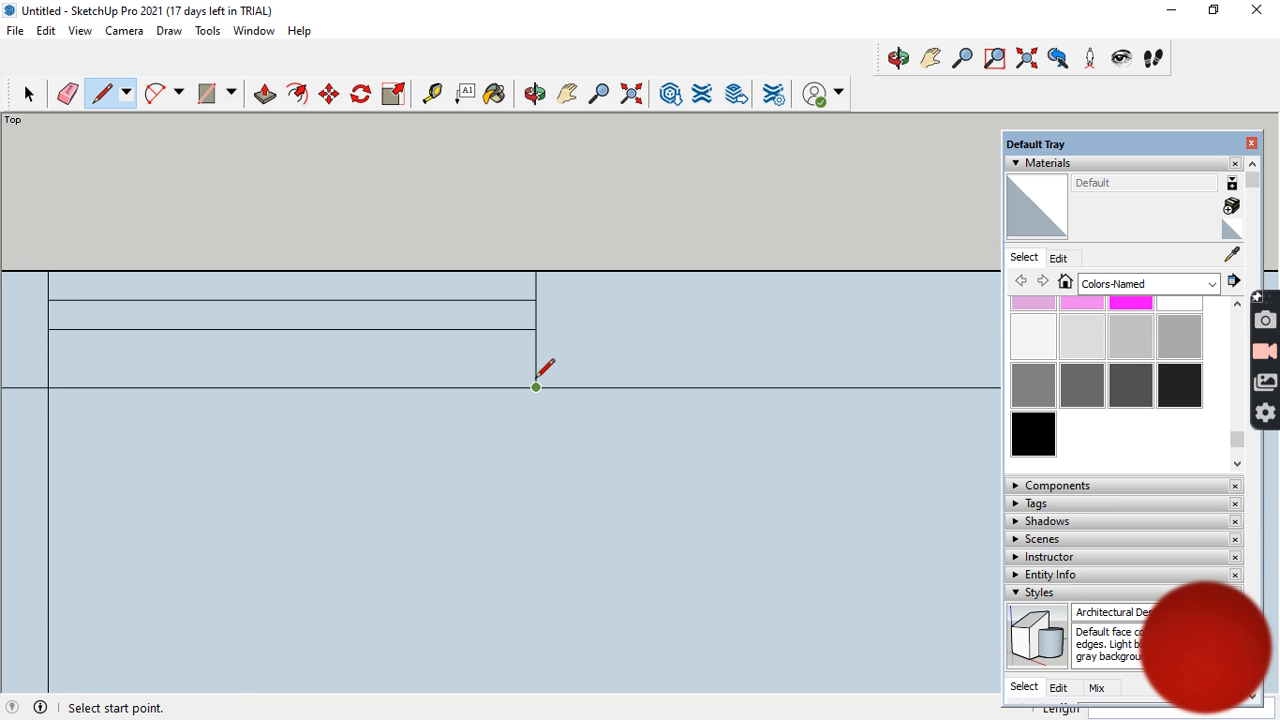
pyautogui.click(536, 358)
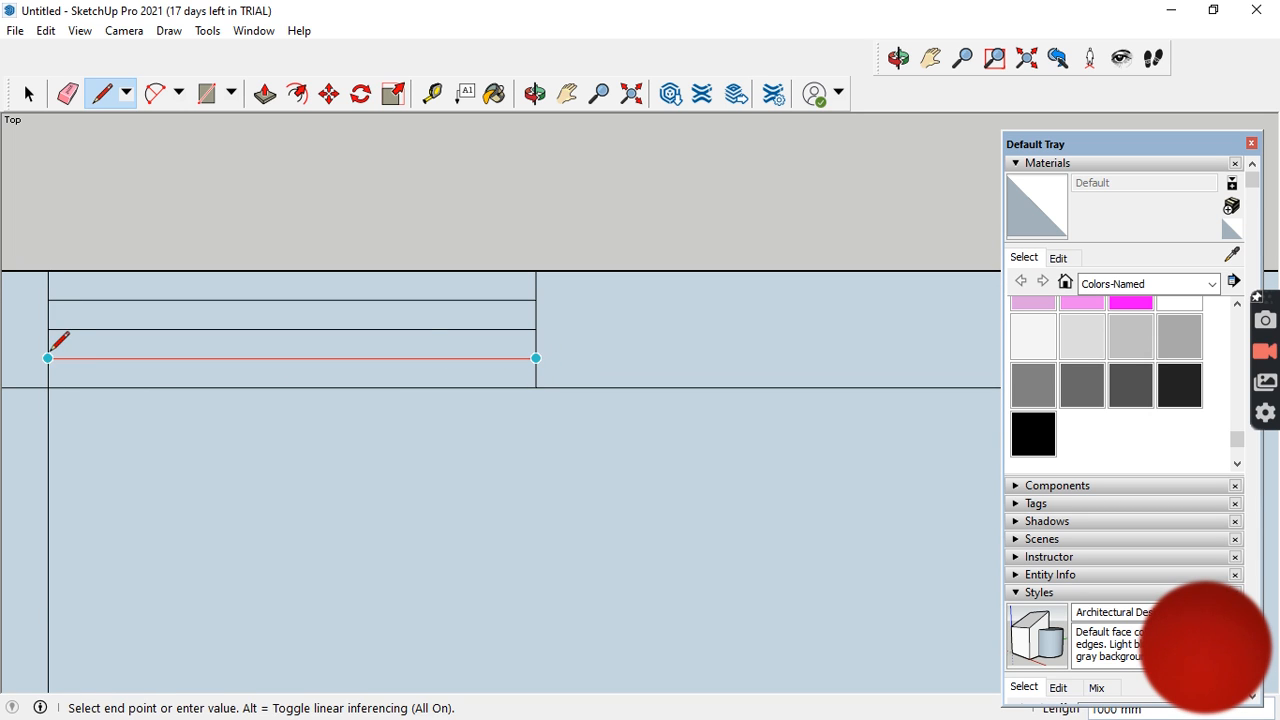
pyautogui.click(49, 358)
# - Draw a cross line between the opening's two outermost parallel inner lines, 50 mm in from the opening's right end
pyautogui.click(536, 299)
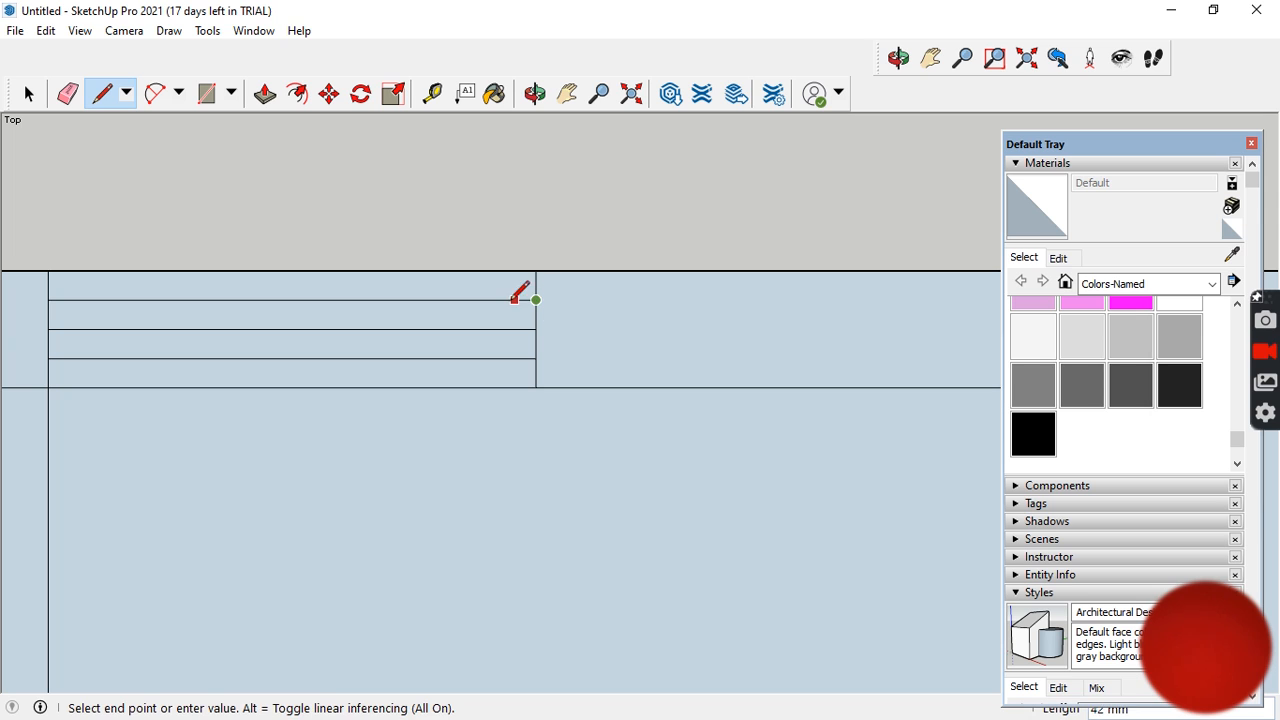
pyautogui.click(49, 300)
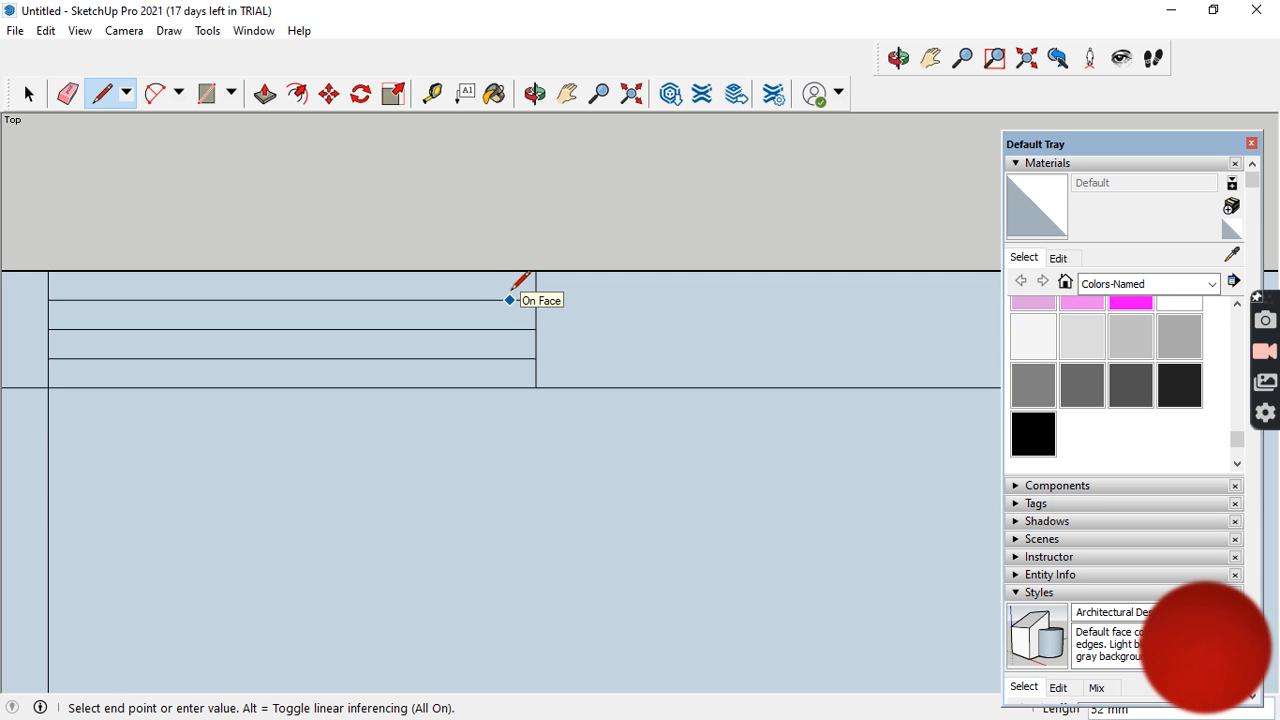
pyautogui.press('Return')
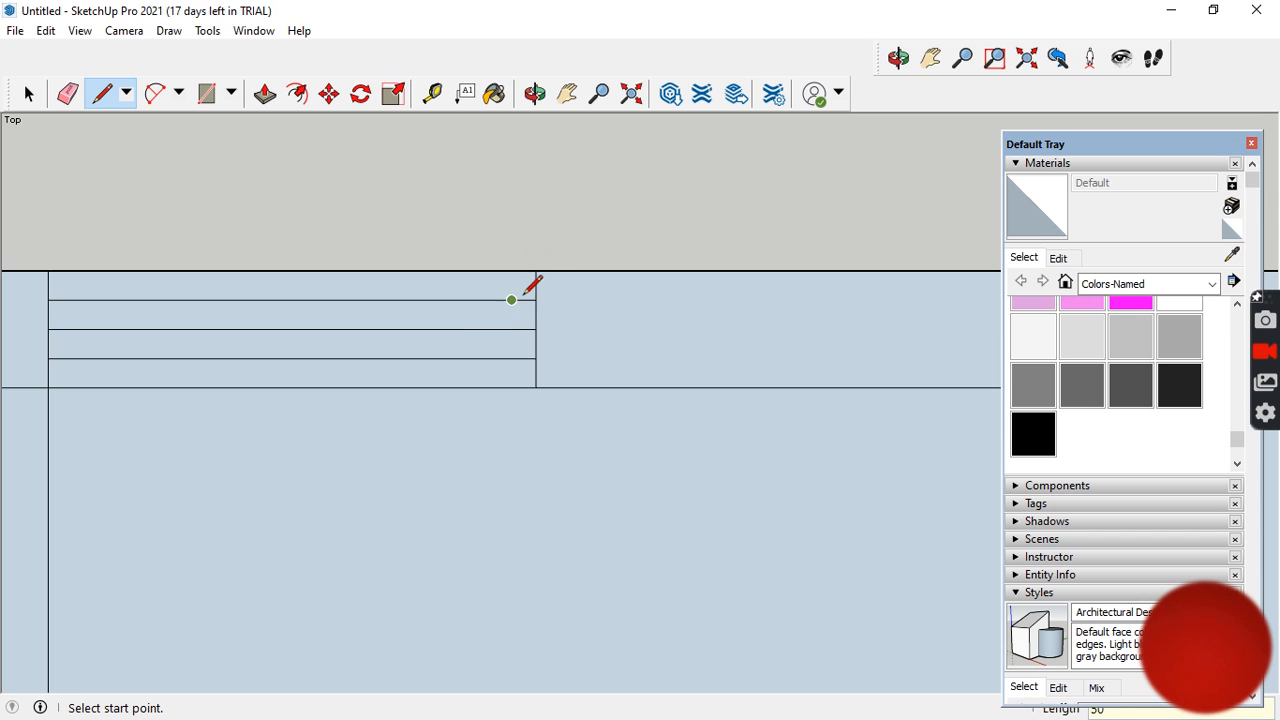
pyautogui.click(536, 300)
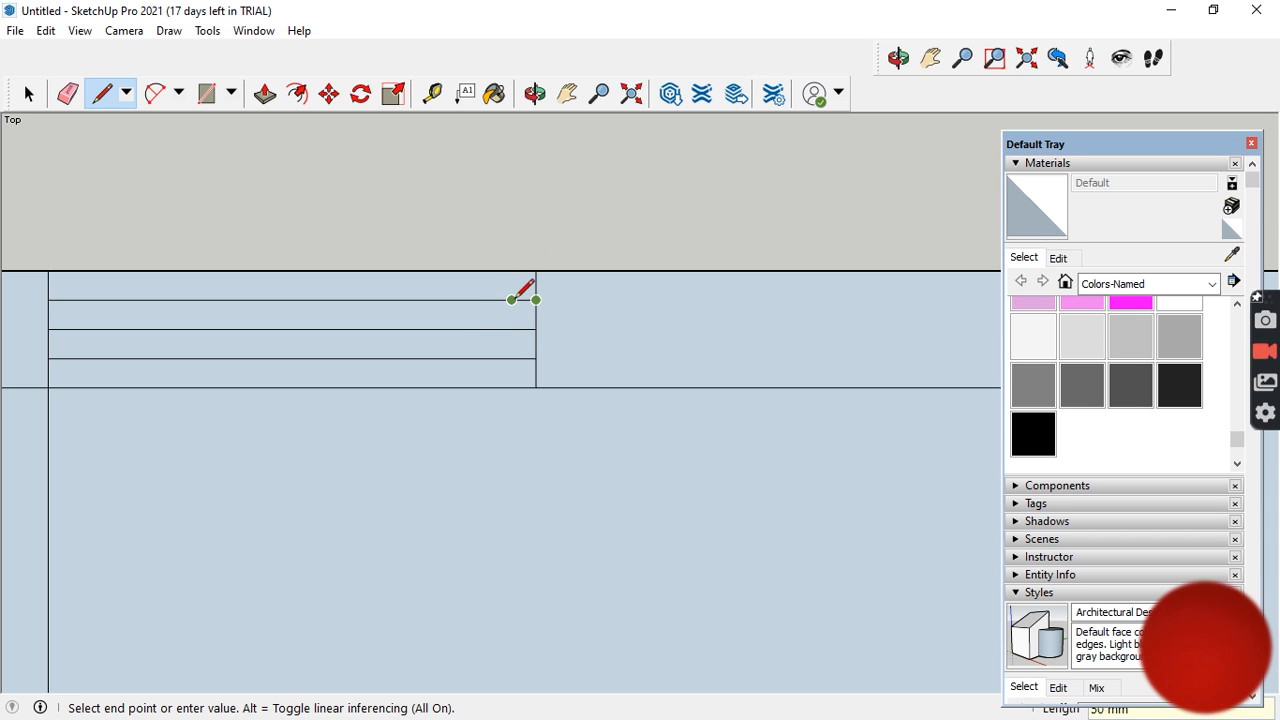
pyautogui.click(511, 300)
pyautogui.click(511, 300)
pyautogui.click(511, 358)
# - Draw the matching cross line near the opening's left end and erase the middle line's short segments outside both cross lines
pyautogui.click(48, 300)
pyautogui.press('Escape')
pyautogui.click(72, 300)
pyautogui.click(72, 357)
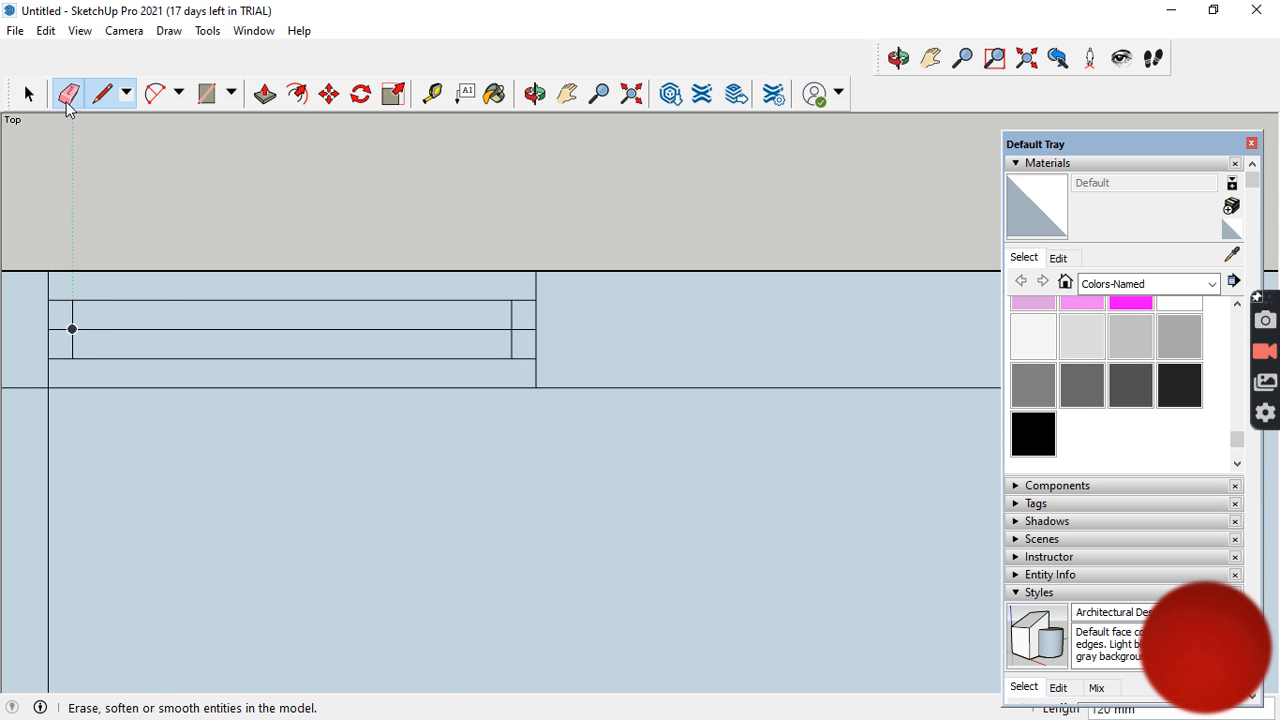
pyautogui.click(68, 93)
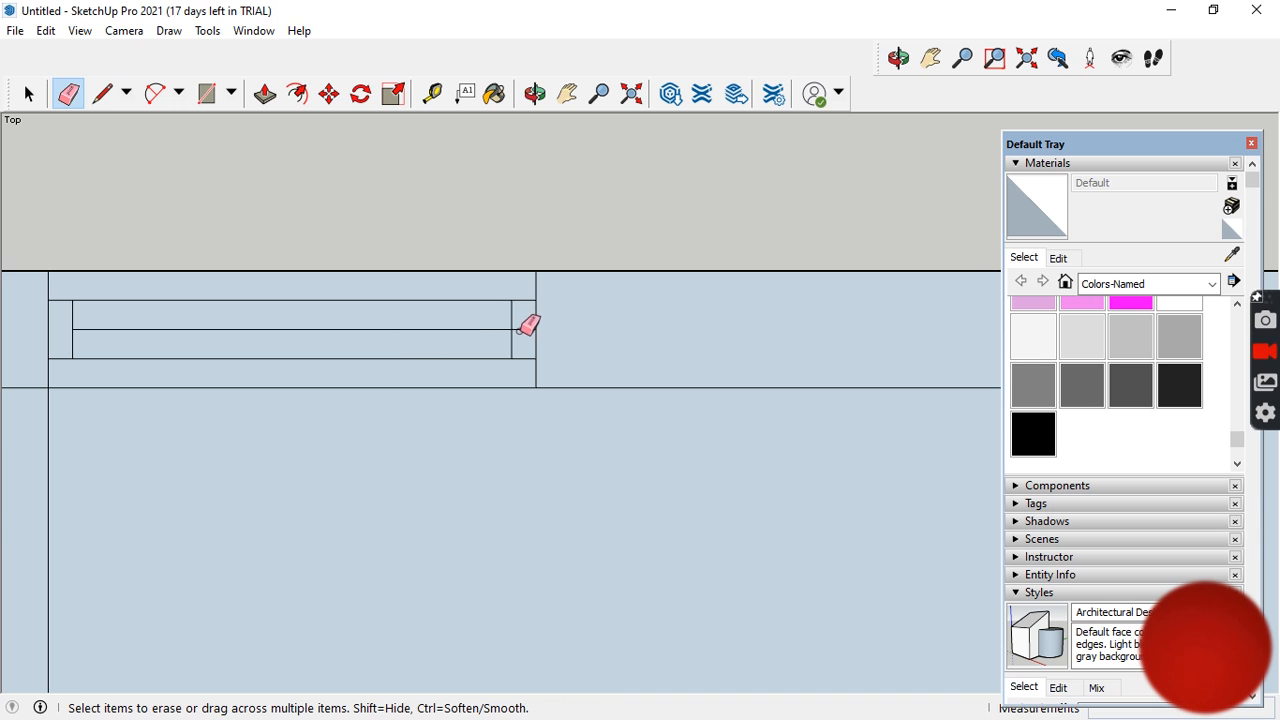
# - Divide the left wall across its thickness, half the upper opening's length below the corner division, using a temporary centre line that is erased
pyautogui.click(110, 95)
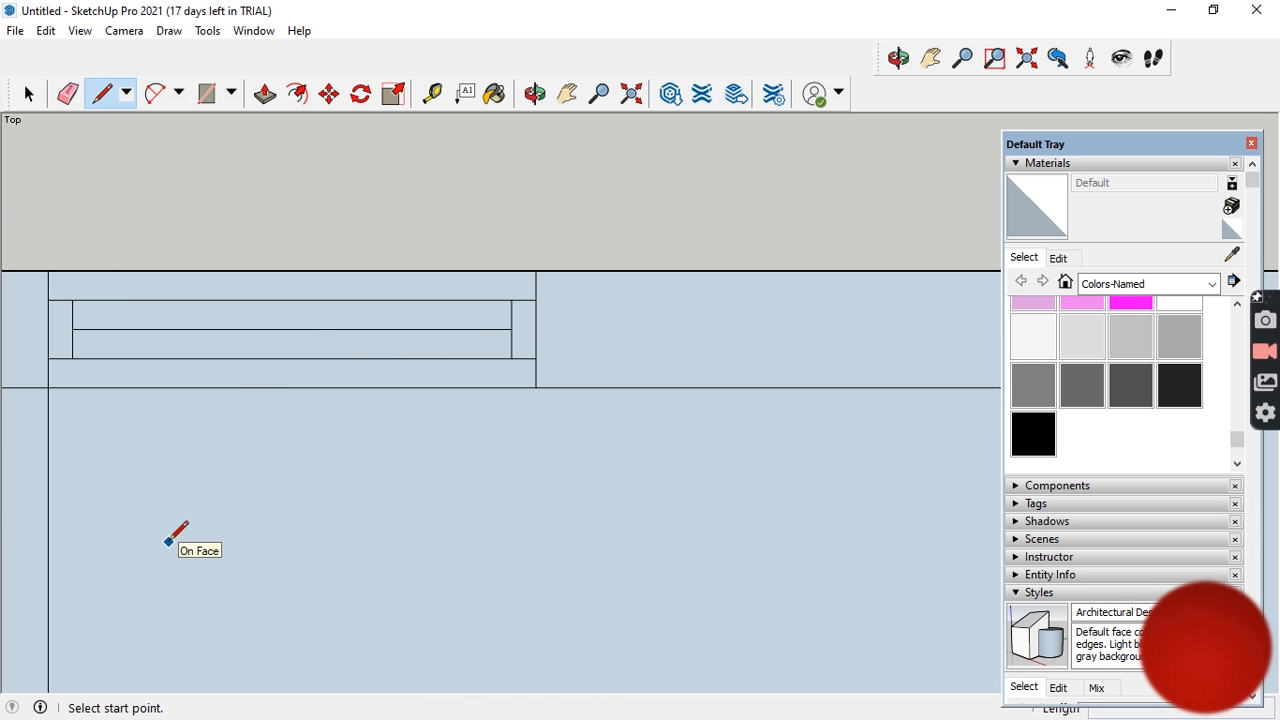
pyautogui.scroll(-5, 486, 309)
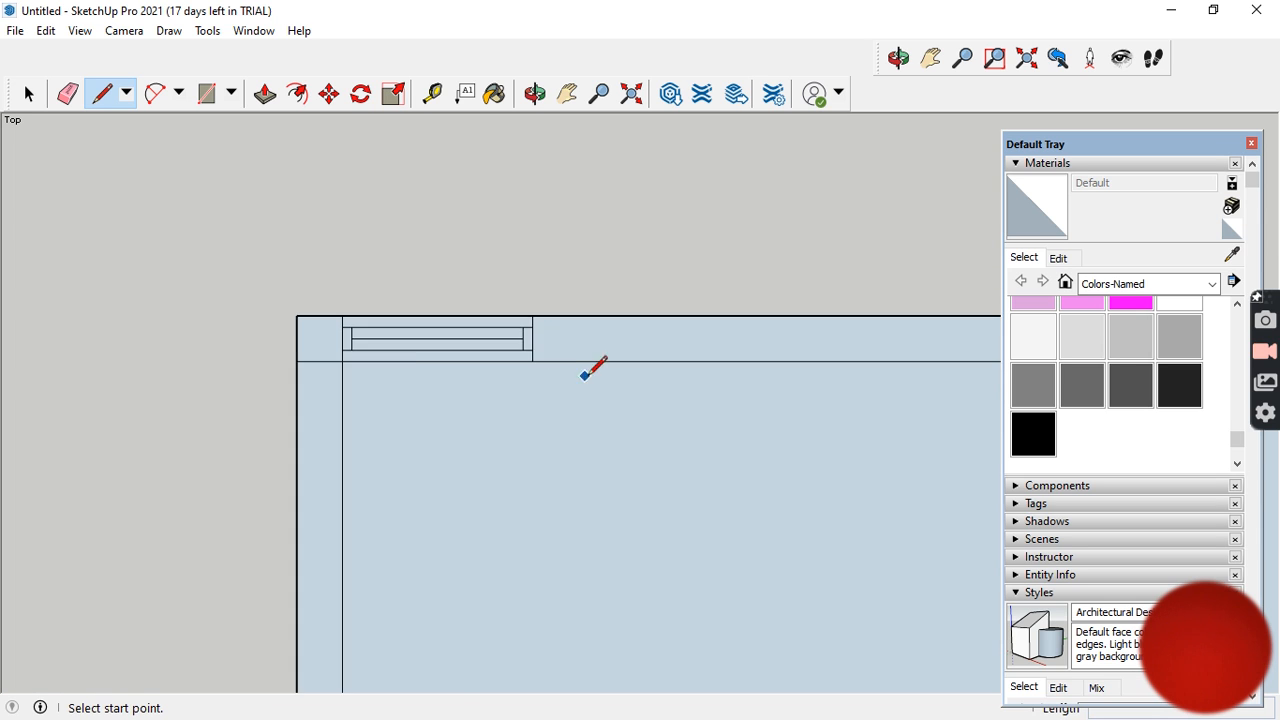
pyautogui.scroll(1, 800, 378)
pyautogui.scroll(2, 789, 372)
pyautogui.scroll(2, 541, 378)
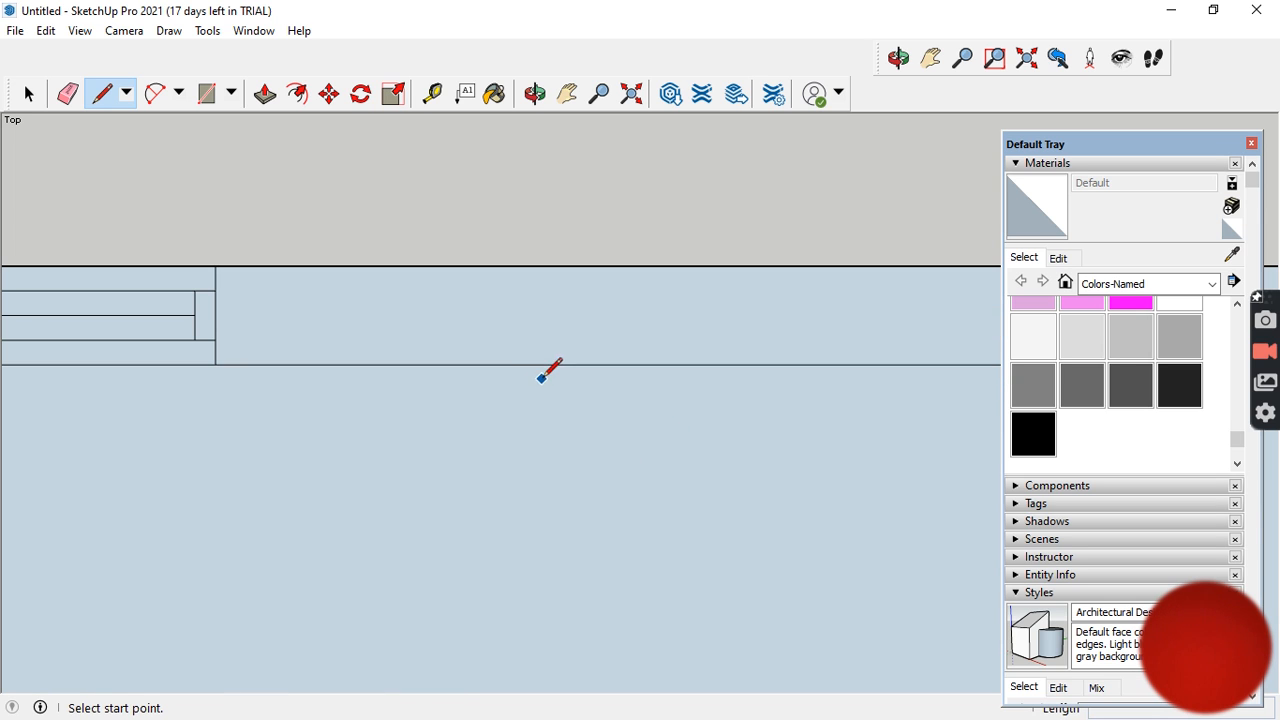
pyautogui.scroll(-3, 598, 533)
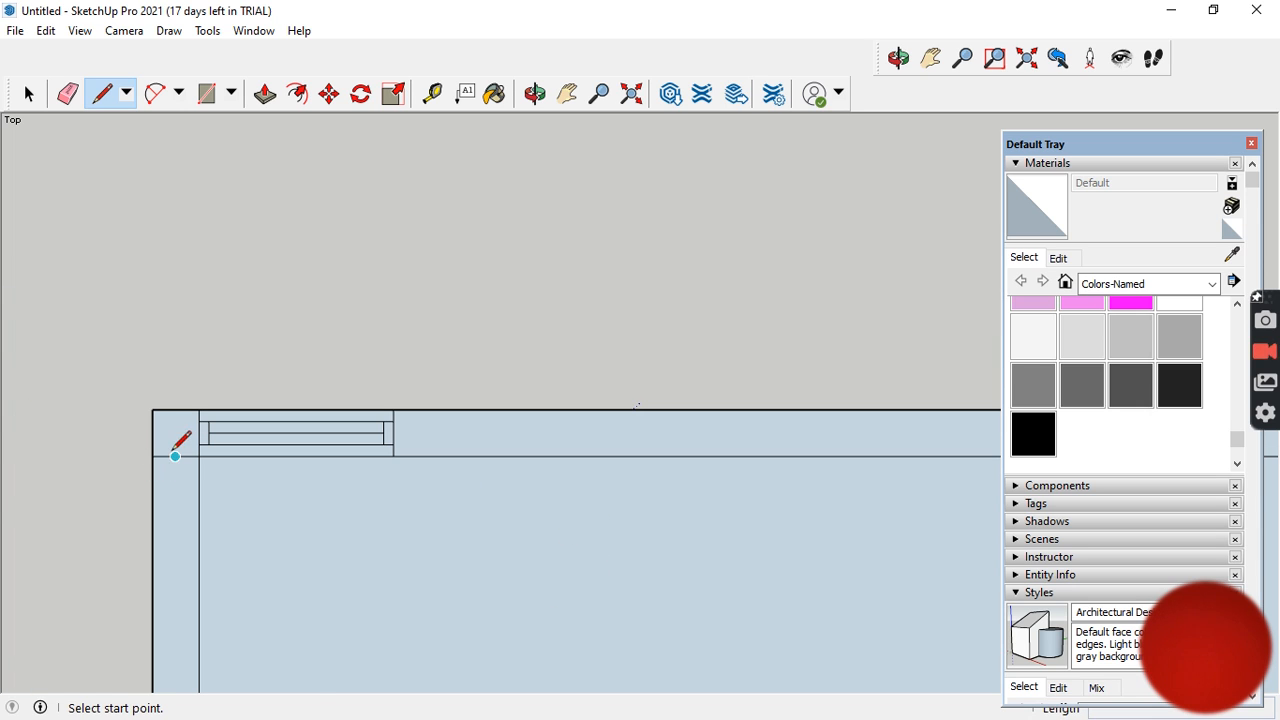
pyautogui.click(175, 456)
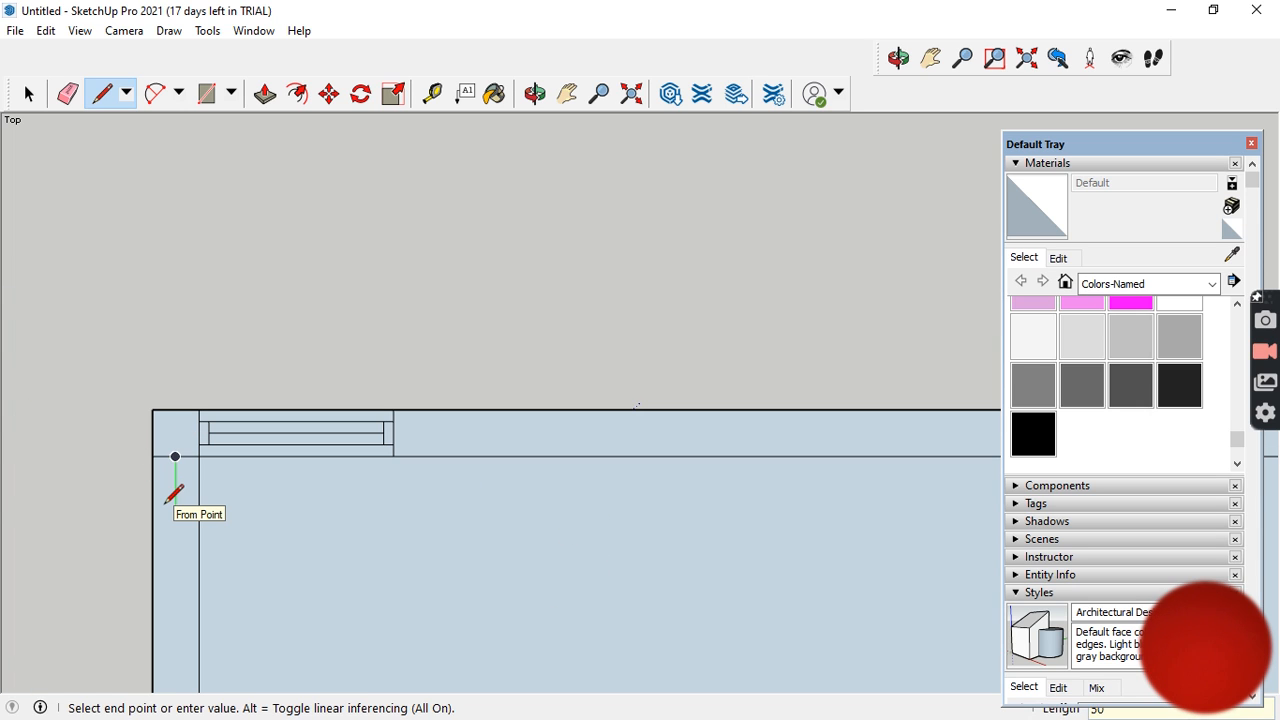
pyautogui.click(176, 547)
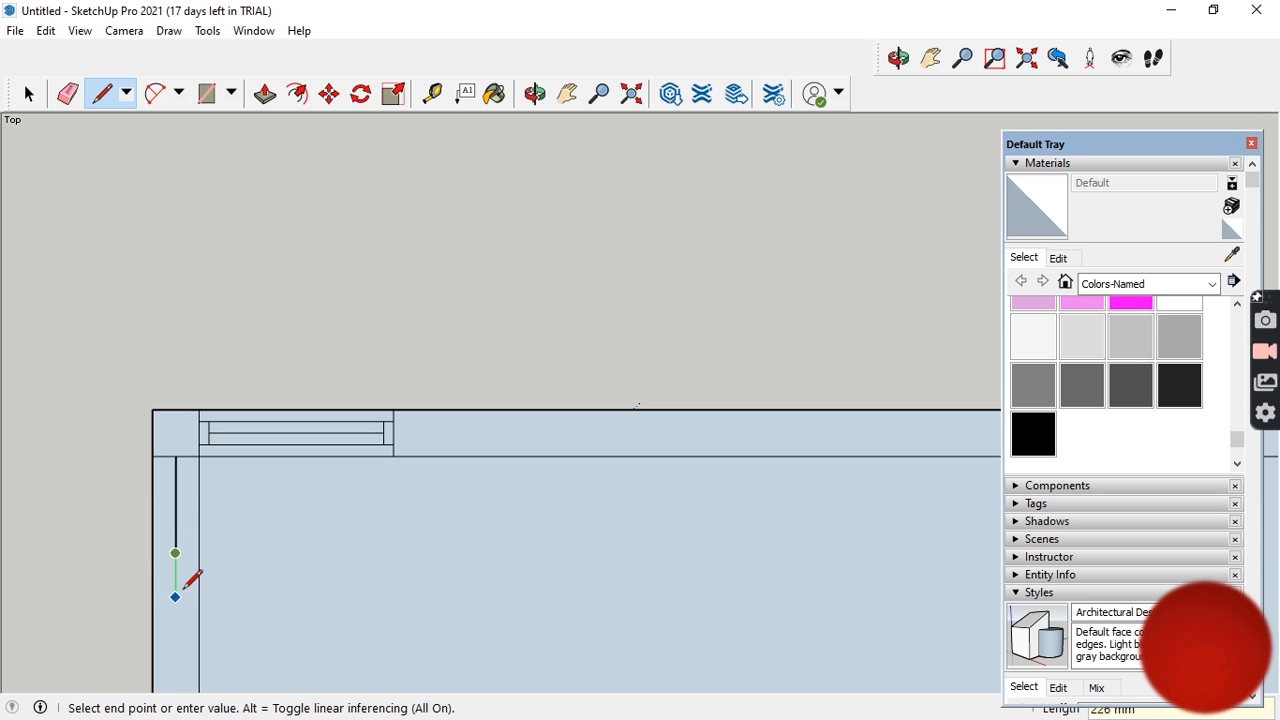
pyautogui.click(153, 548)
pyautogui.click(176, 553)
pyautogui.click(199, 553)
pyautogui.click(67, 93)
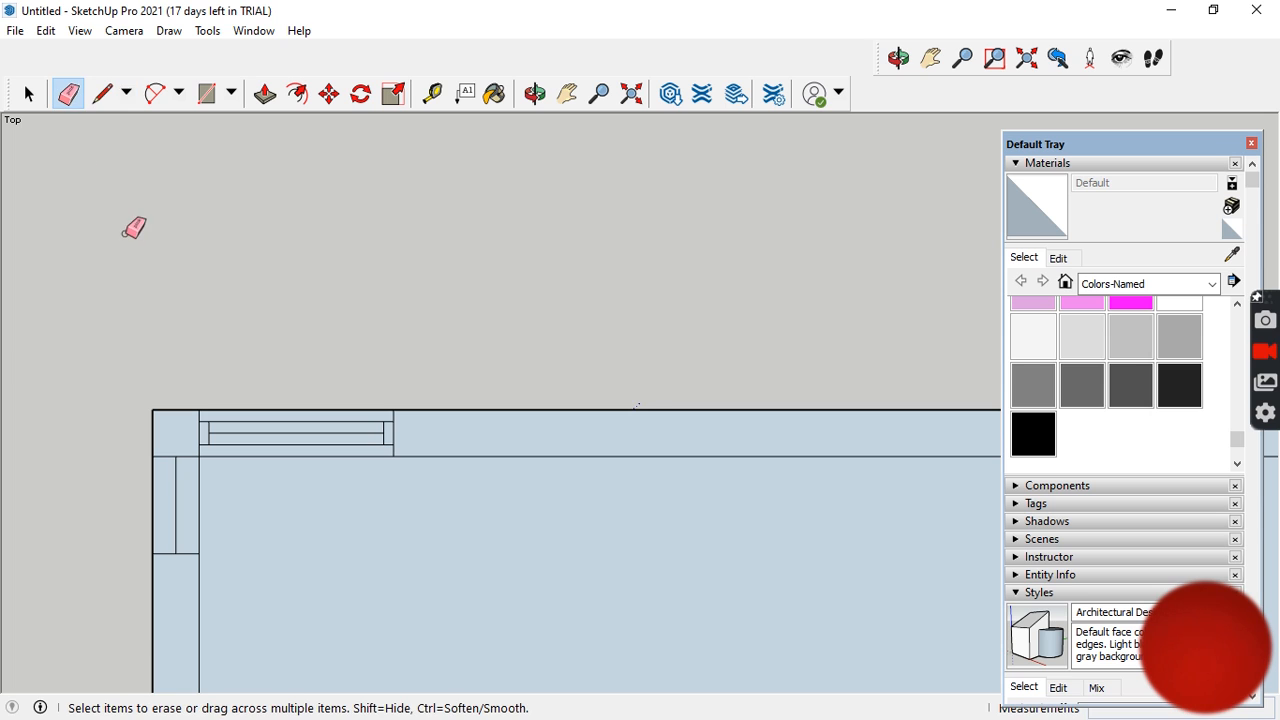
pyautogui.click(176, 509)
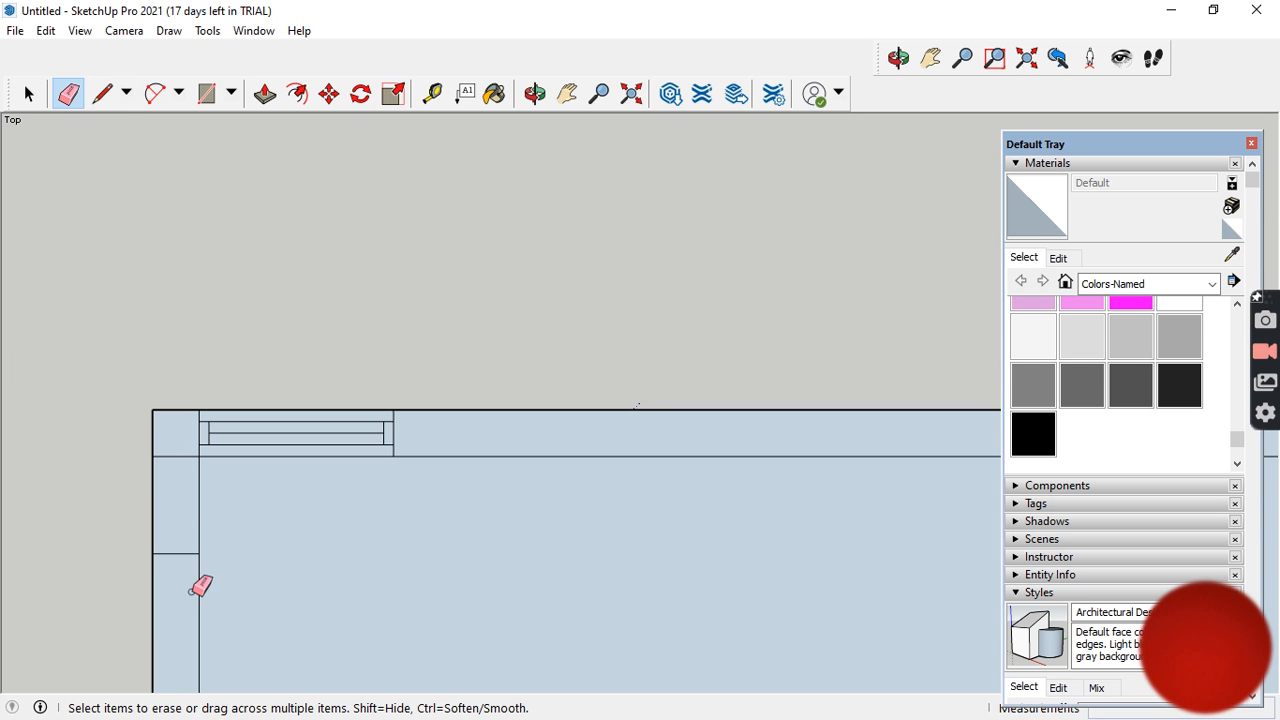
# - Draw a centre line down the left wall from the new division, as long as the upper opening, and close its end across the wall
pyautogui.click(102, 93)
pyautogui.click(176, 553)
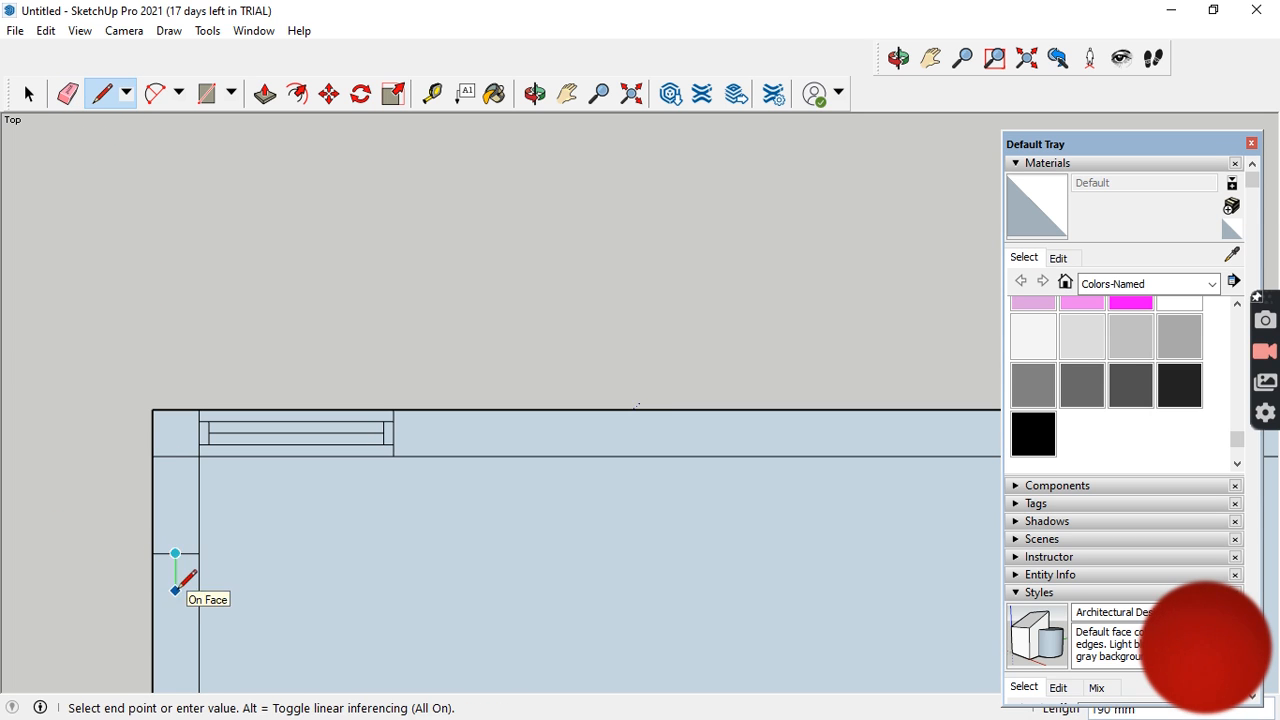
pyautogui.scroll(-3, 186, 586)
pyautogui.click(80, 623)
pyautogui.scroll(2, 62, 615)
pyautogui.scroll(1, 53, 626)
pyautogui.click(94, 631)
pyautogui.click(122, 626)
pyautogui.press('Escape')
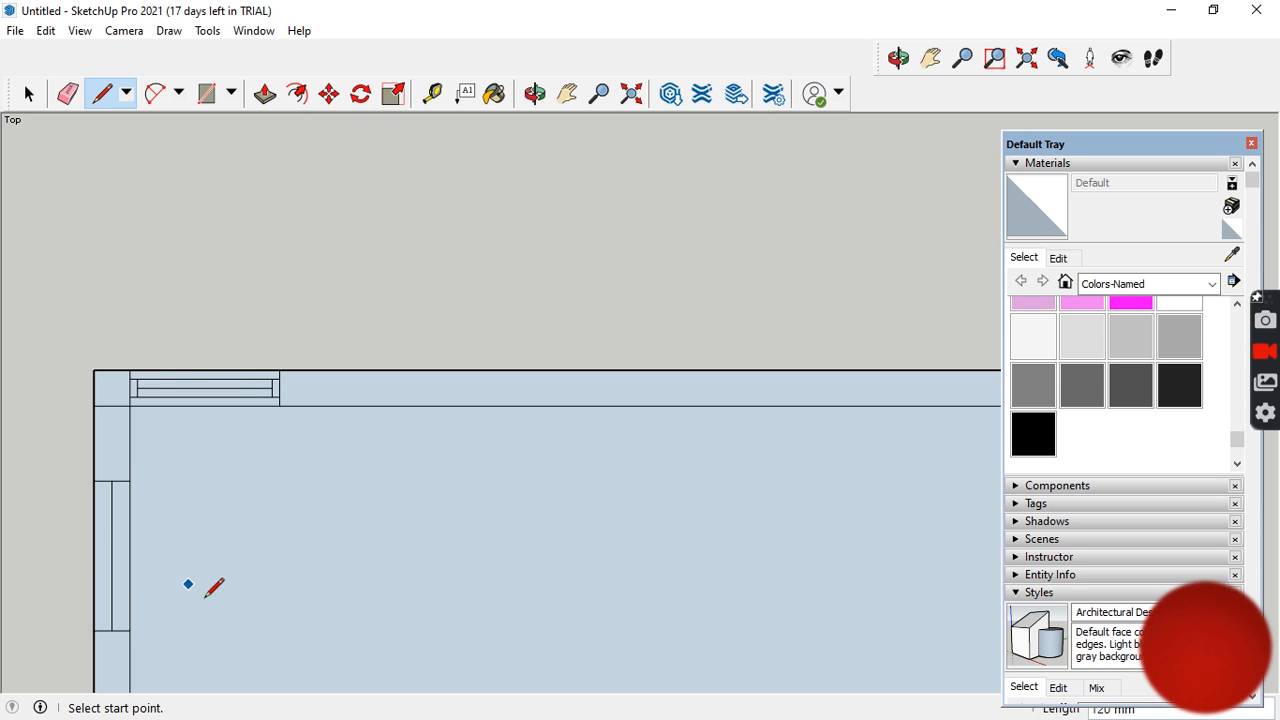
# - Draw a 240 mm line from the room's upper-right inner corner to the upper wall's outer edge
pyautogui.scroll(-1, 466, 559)
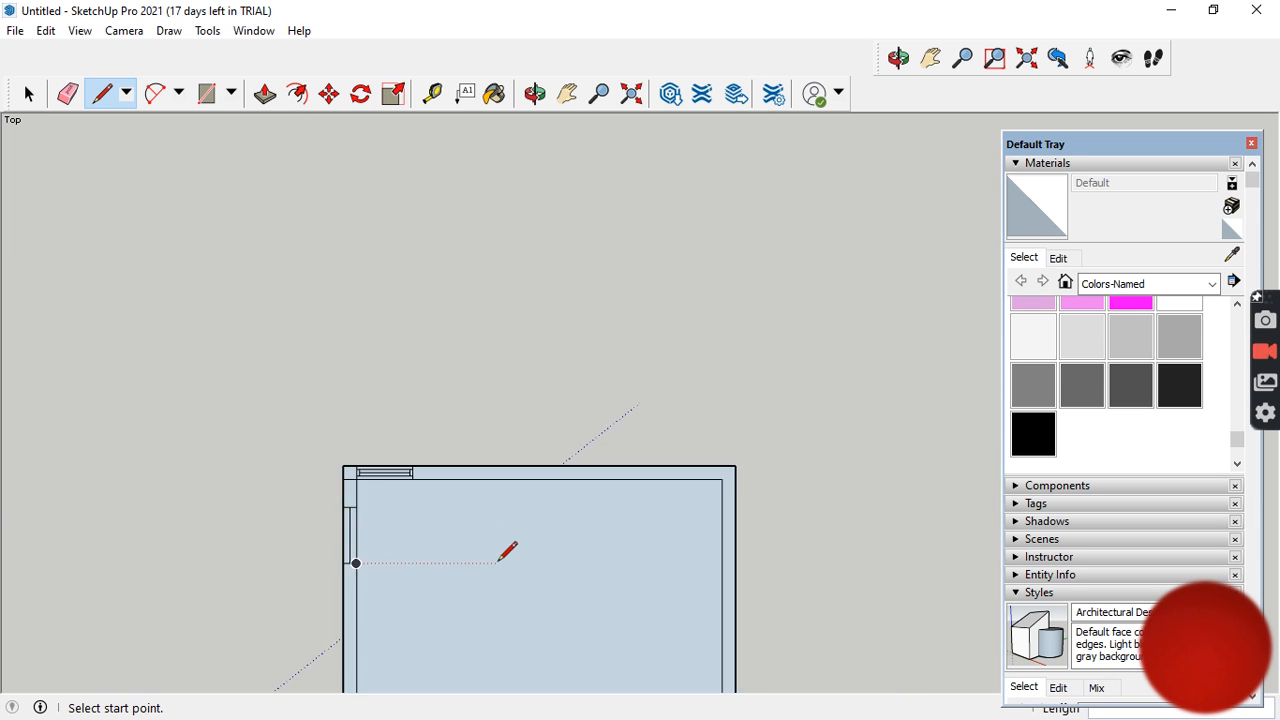
pyautogui.scroll(2, 508, 549)
pyautogui.scroll(1, 610, 515)
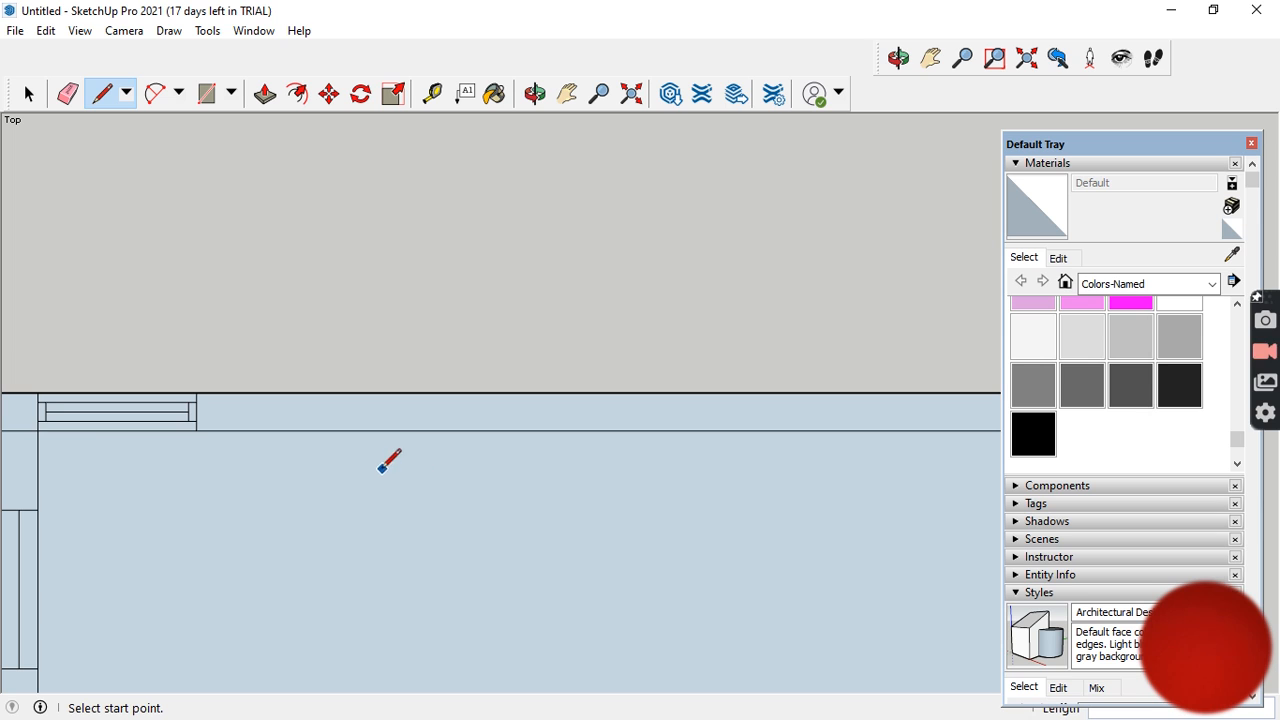
pyautogui.scroll(-2, 566, 430)
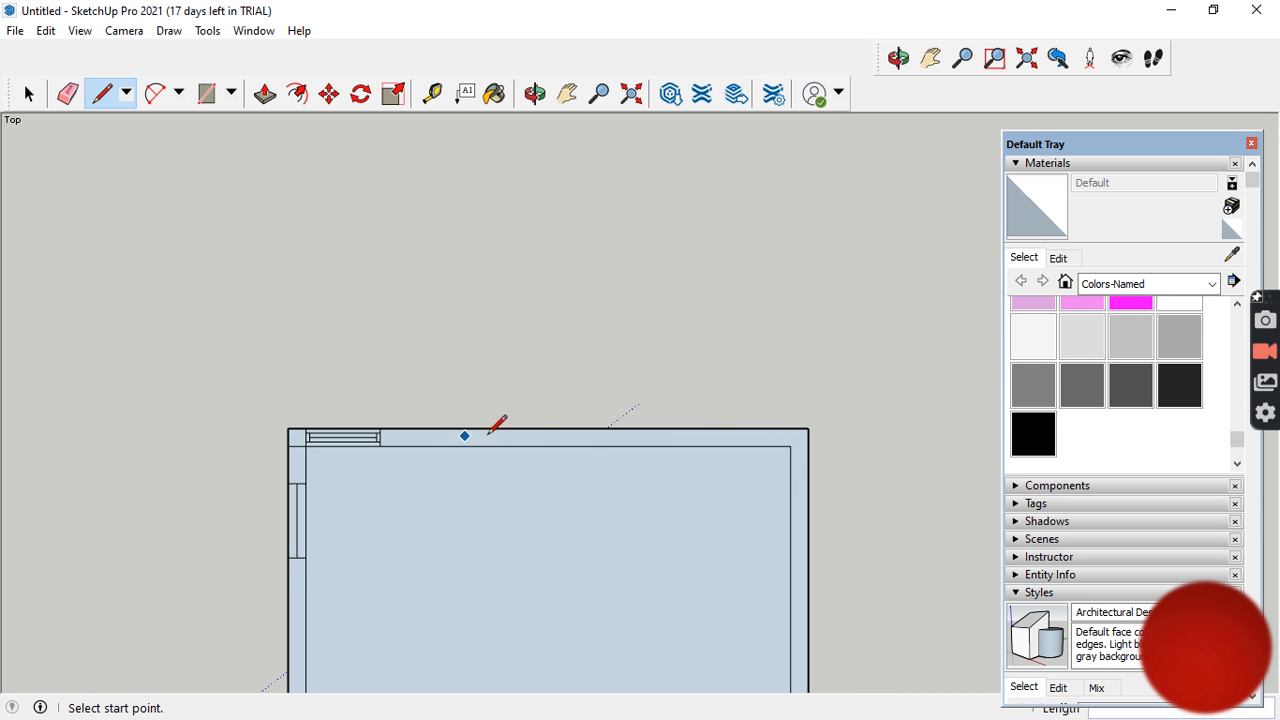
pyautogui.scroll(-3, 595, 488)
pyautogui.scroll(2, 654, 560)
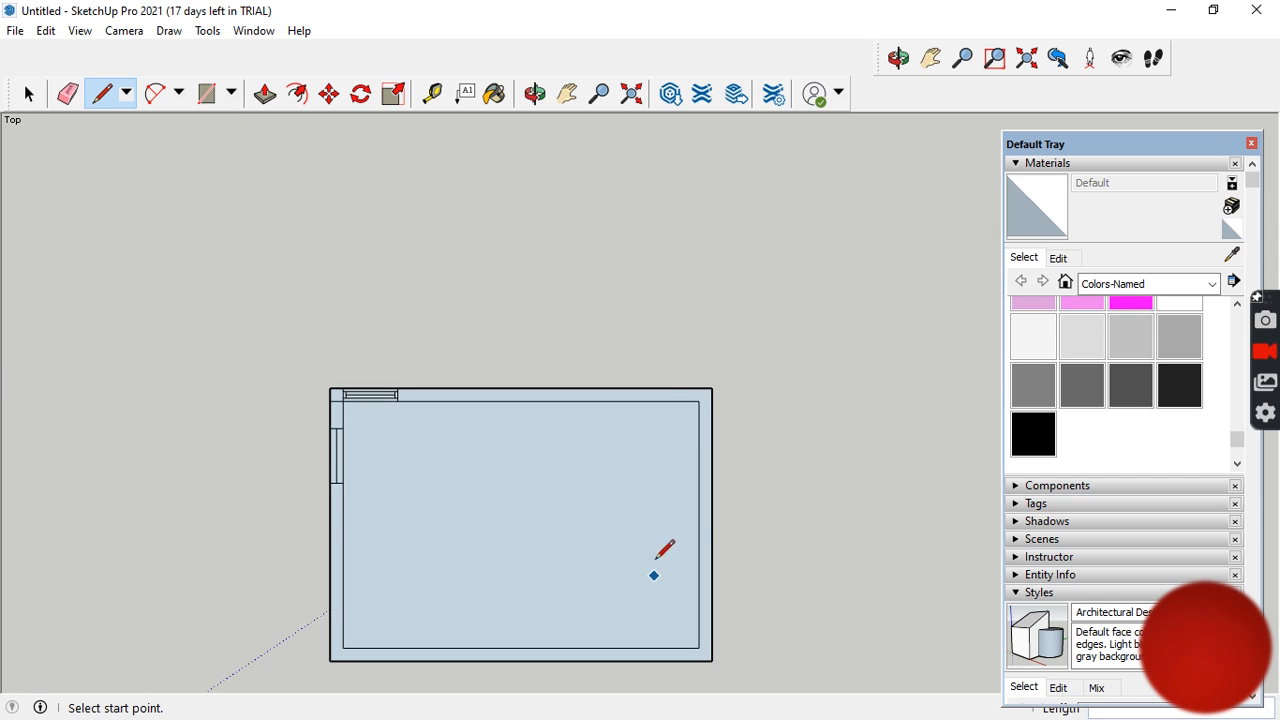
pyautogui.scroll(2, 662, 420)
pyautogui.click(736, 367)
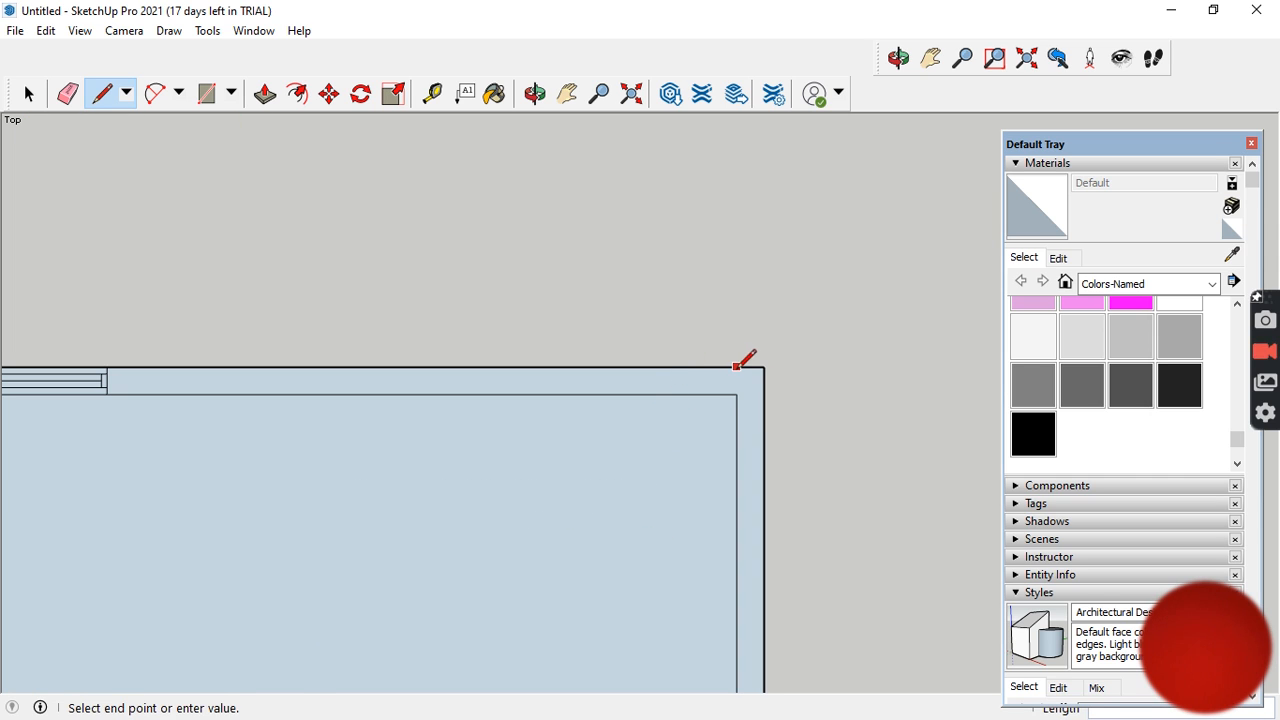
pyautogui.click(737, 395)
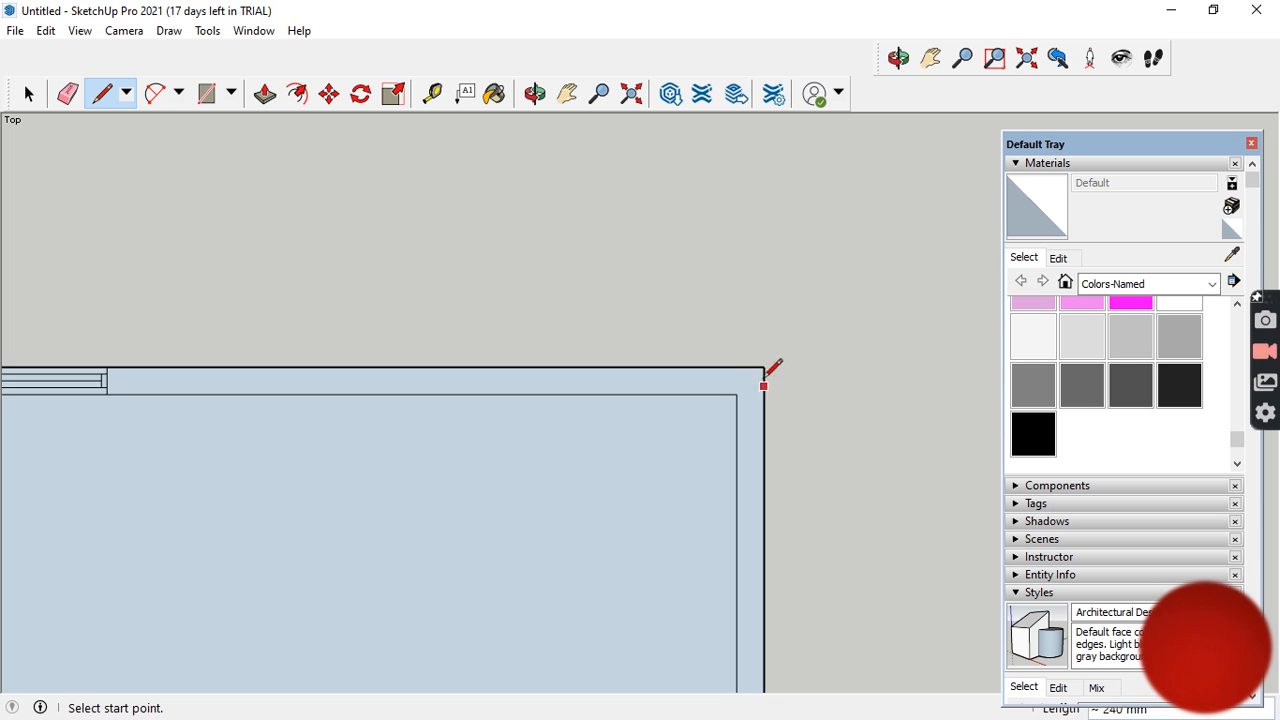
pyautogui.scroll(2, 762, 378)
pyautogui.click(713, 417)
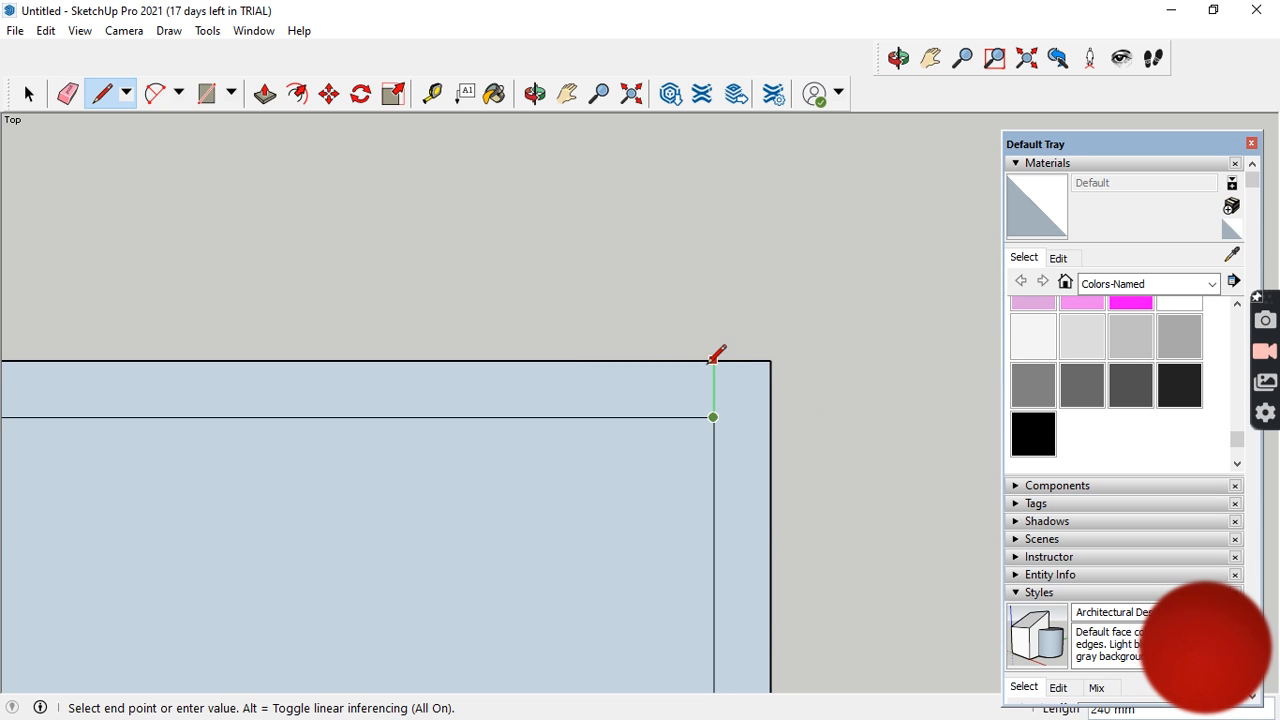
pyautogui.click(713, 360)
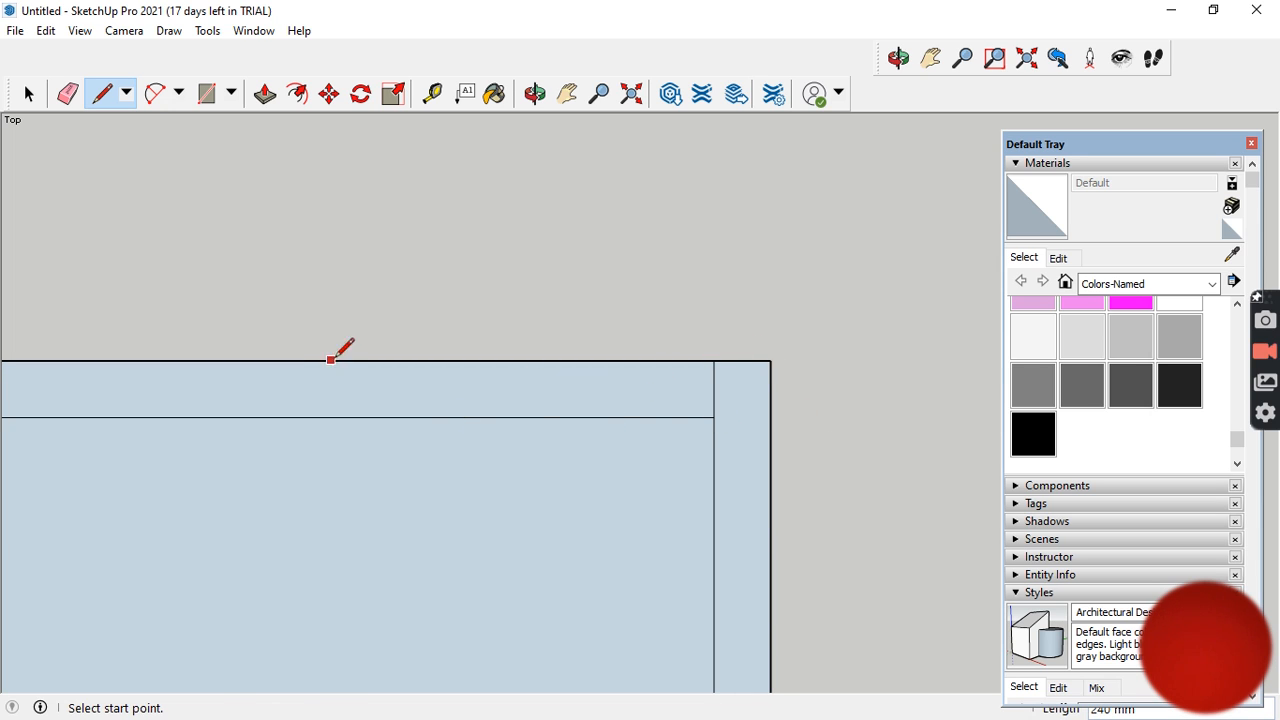
# - Divide the upper wall across its thickness 675 mm left of the upper-right corner division, using a temporary centre line that is erased
pyautogui.click(713, 360)
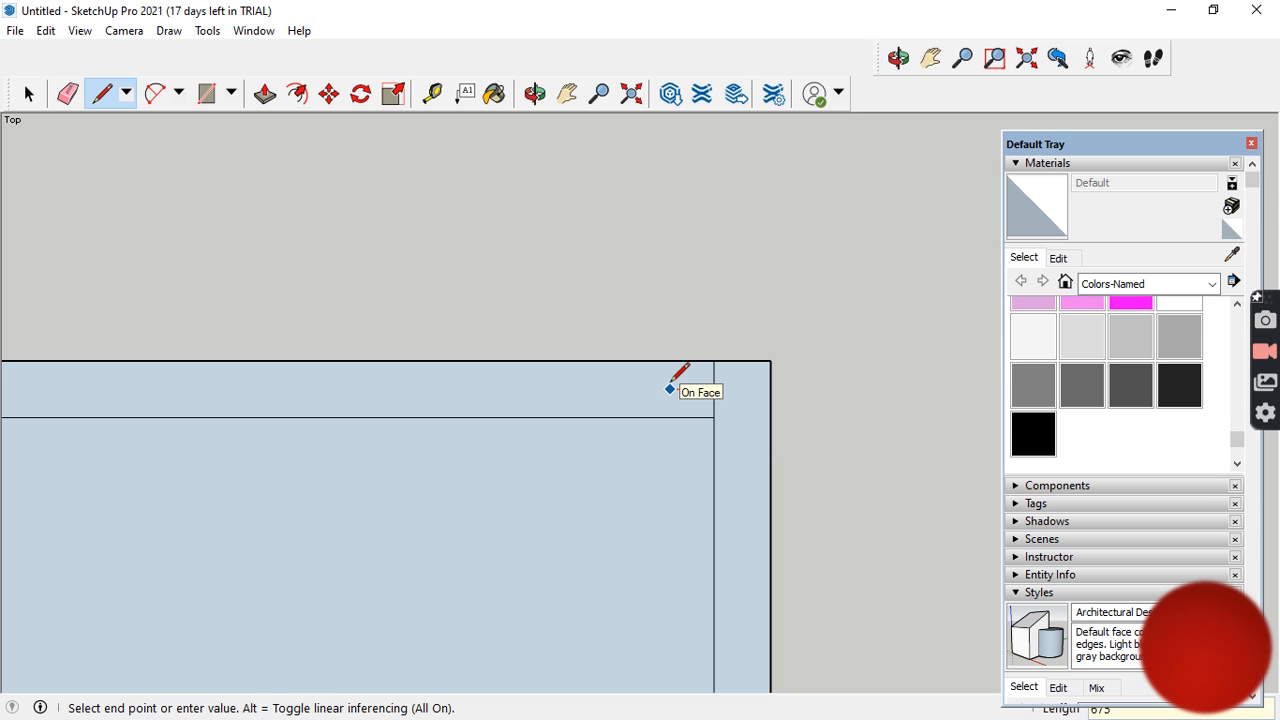
pyautogui.click(713, 389)
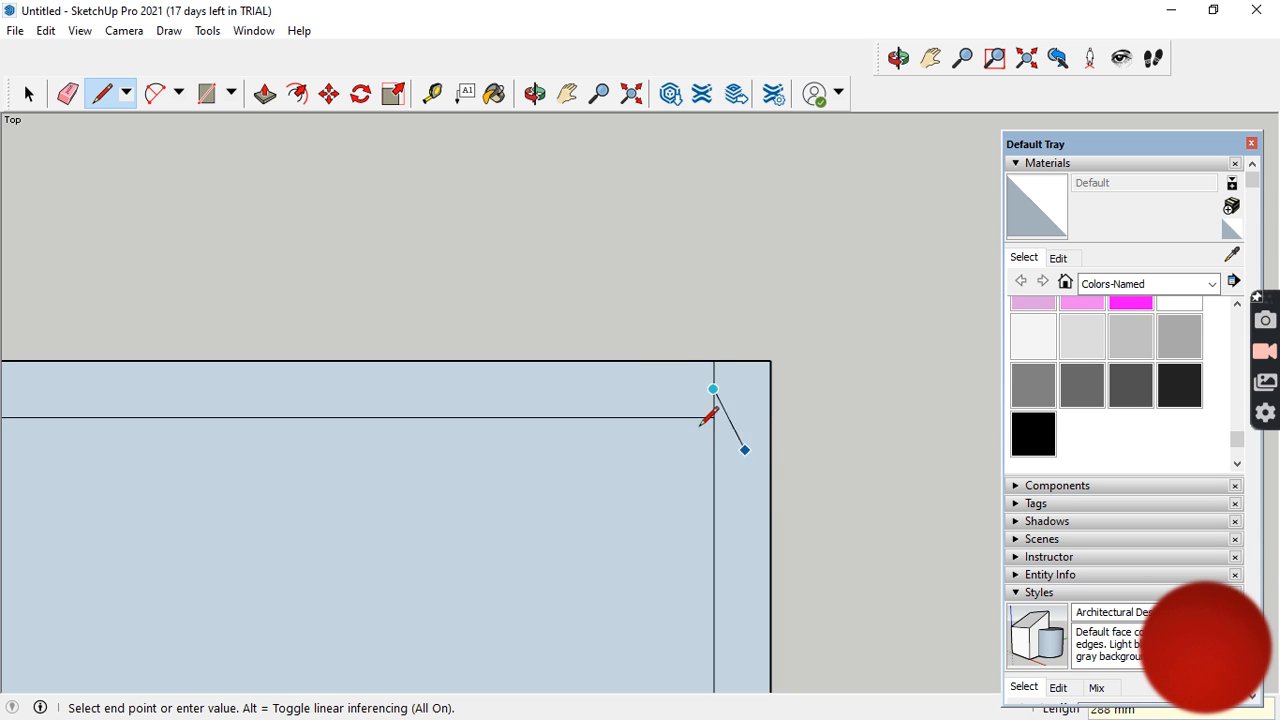
pyautogui.click(554, 389)
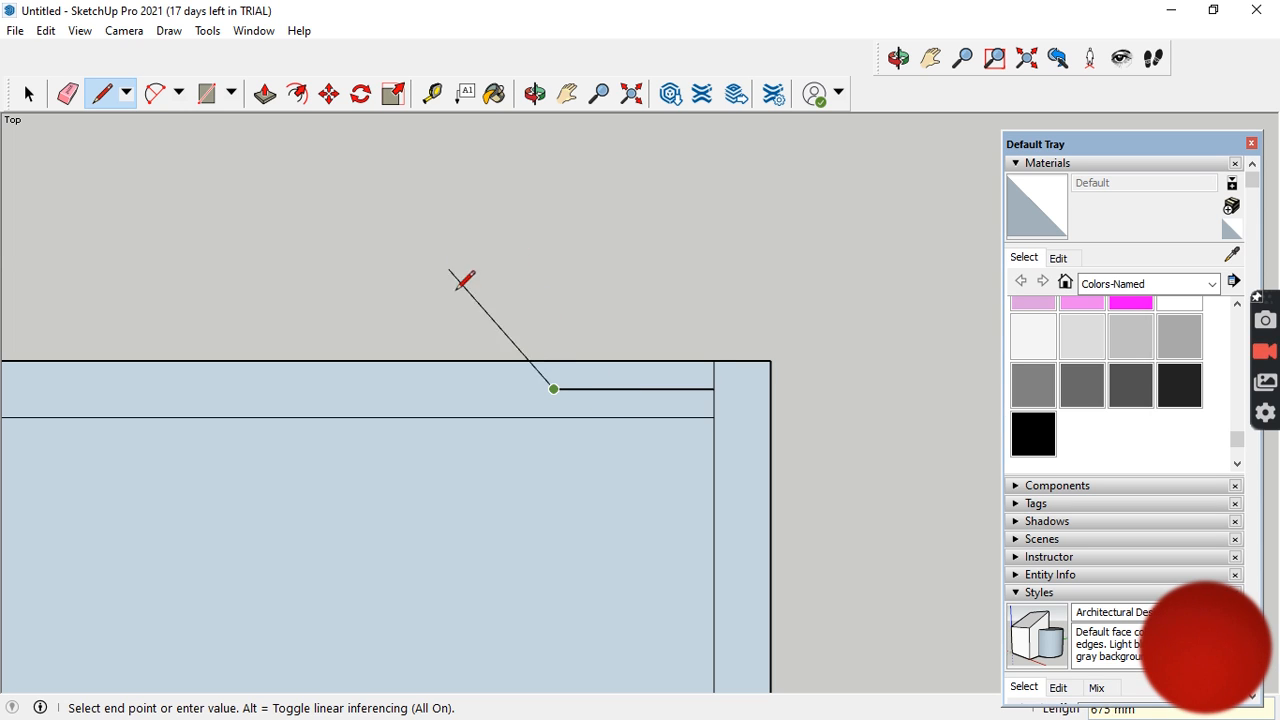
pyautogui.click(554, 361)
pyautogui.click(554, 389)
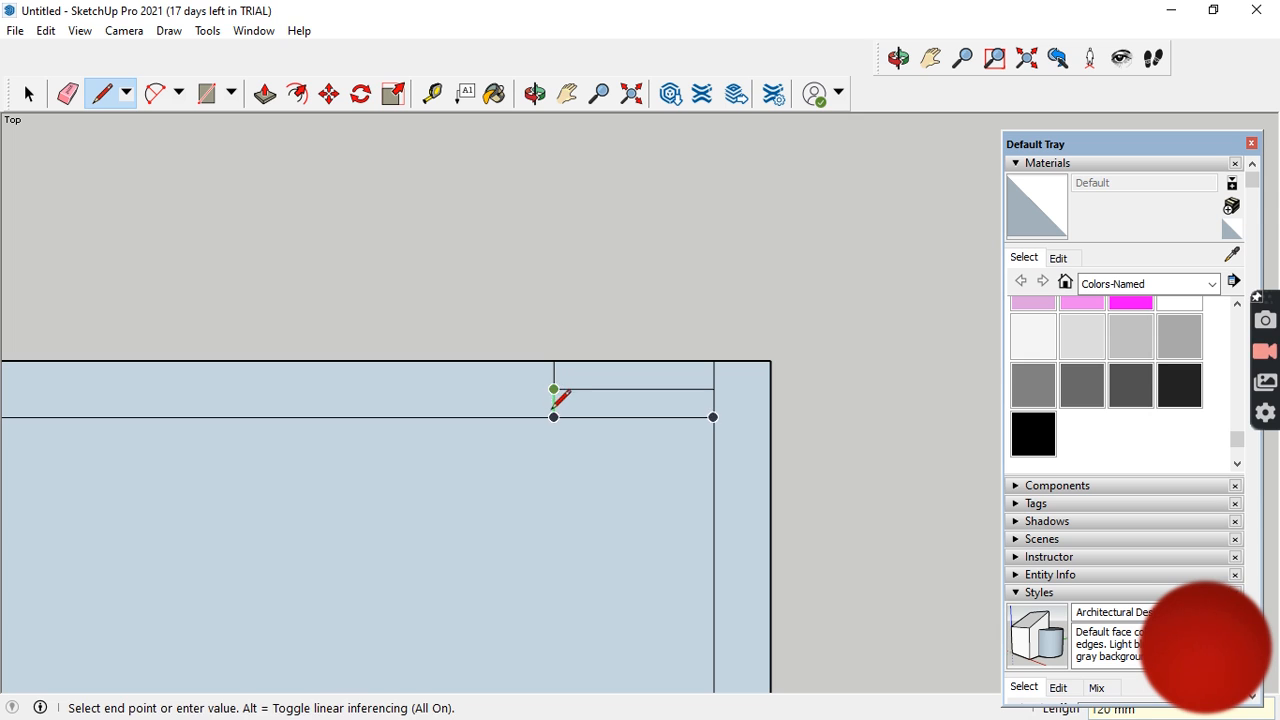
pyautogui.click(554, 417)
pyautogui.click(68, 94)
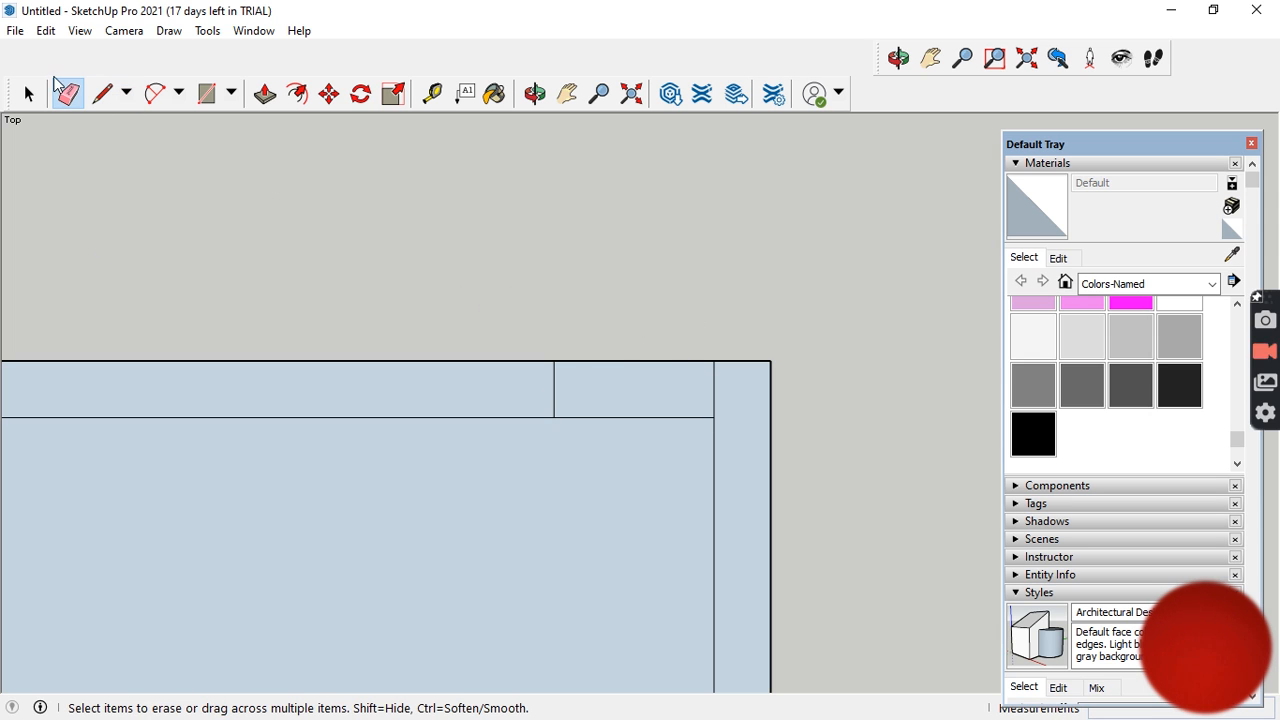
# - Draw an 820 mm line from the outer end of the upper wall's newest division down into the room as the door leaf
pyautogui.click(102, 94)
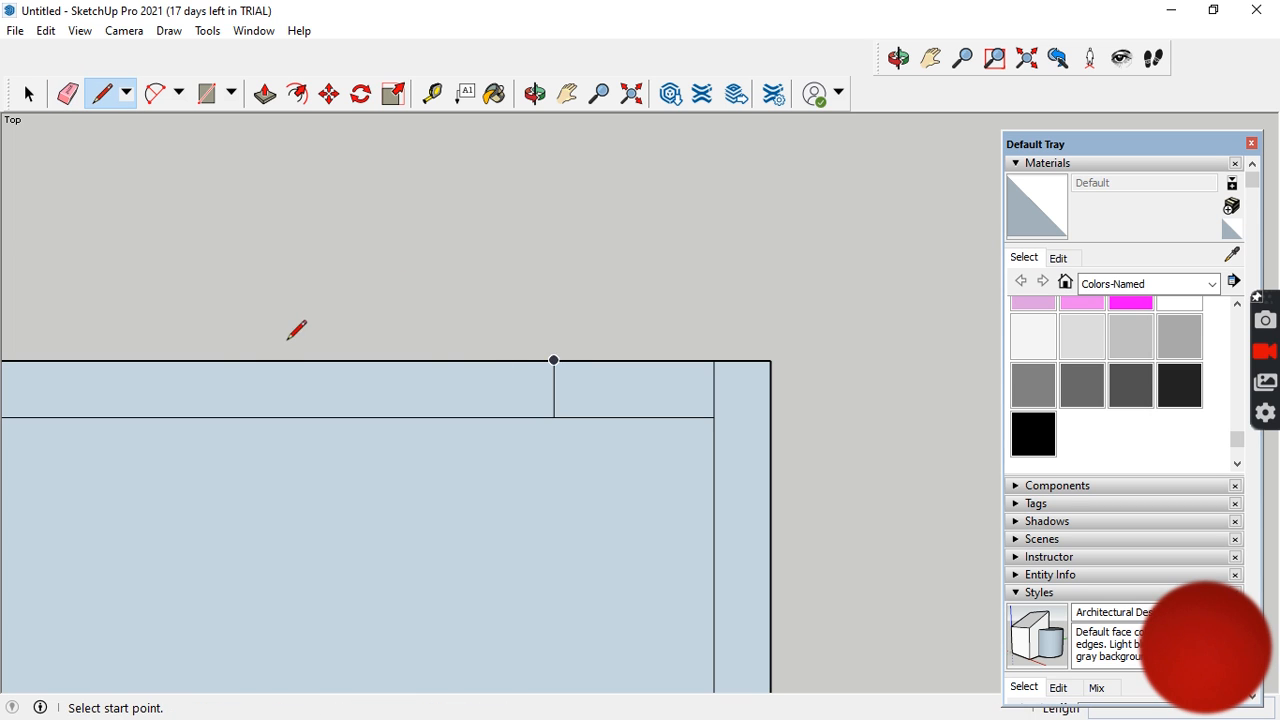
pyautogui.click(554, 360)
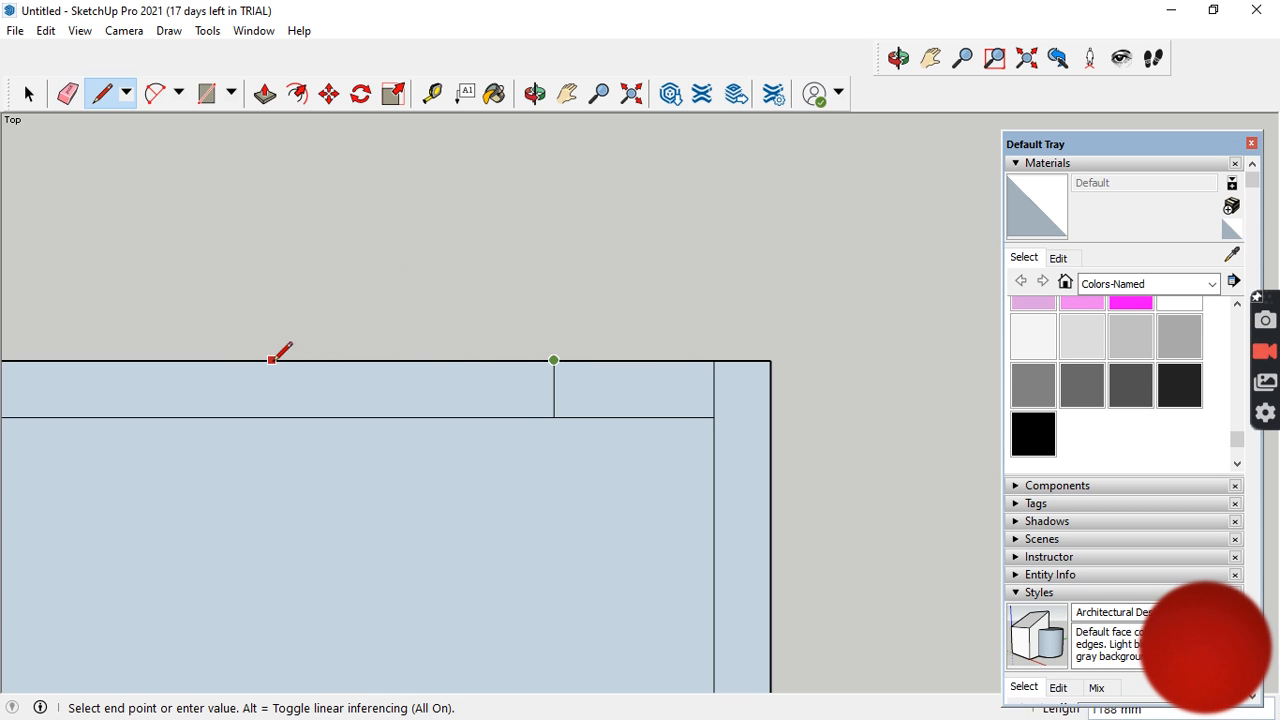
pyautogui.press('Escape')
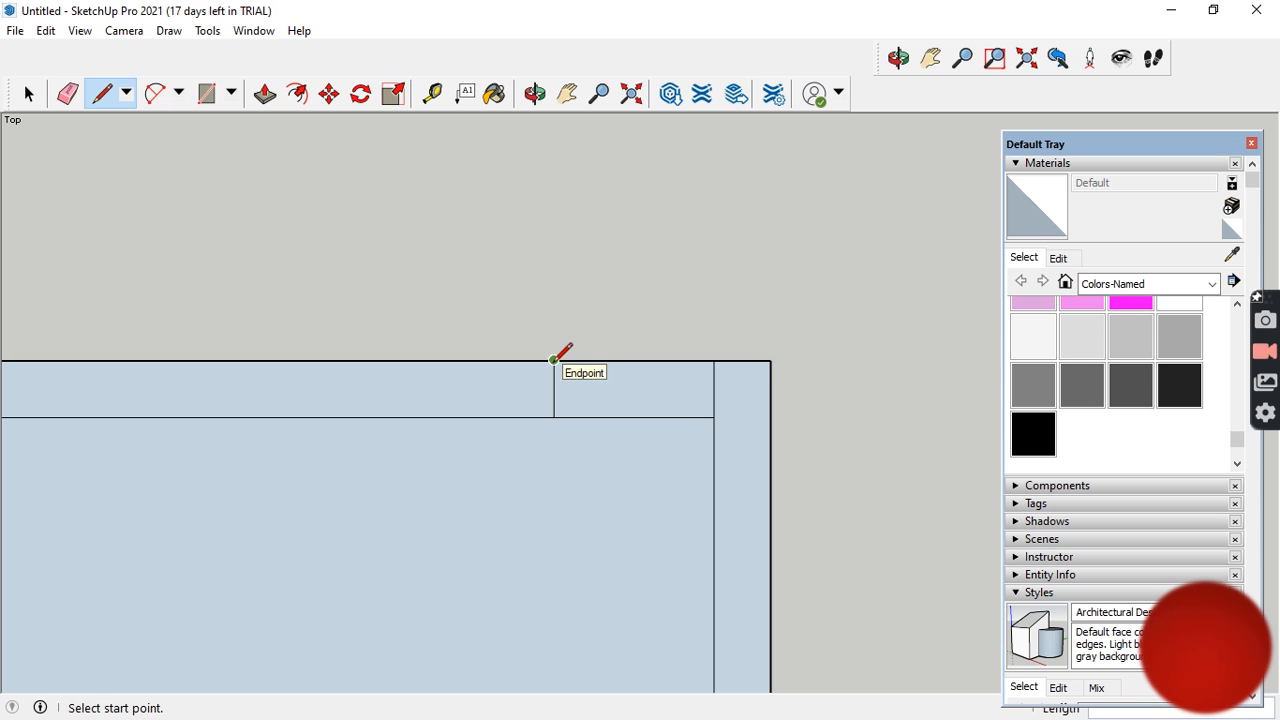
pyautogui.click(554, 360)
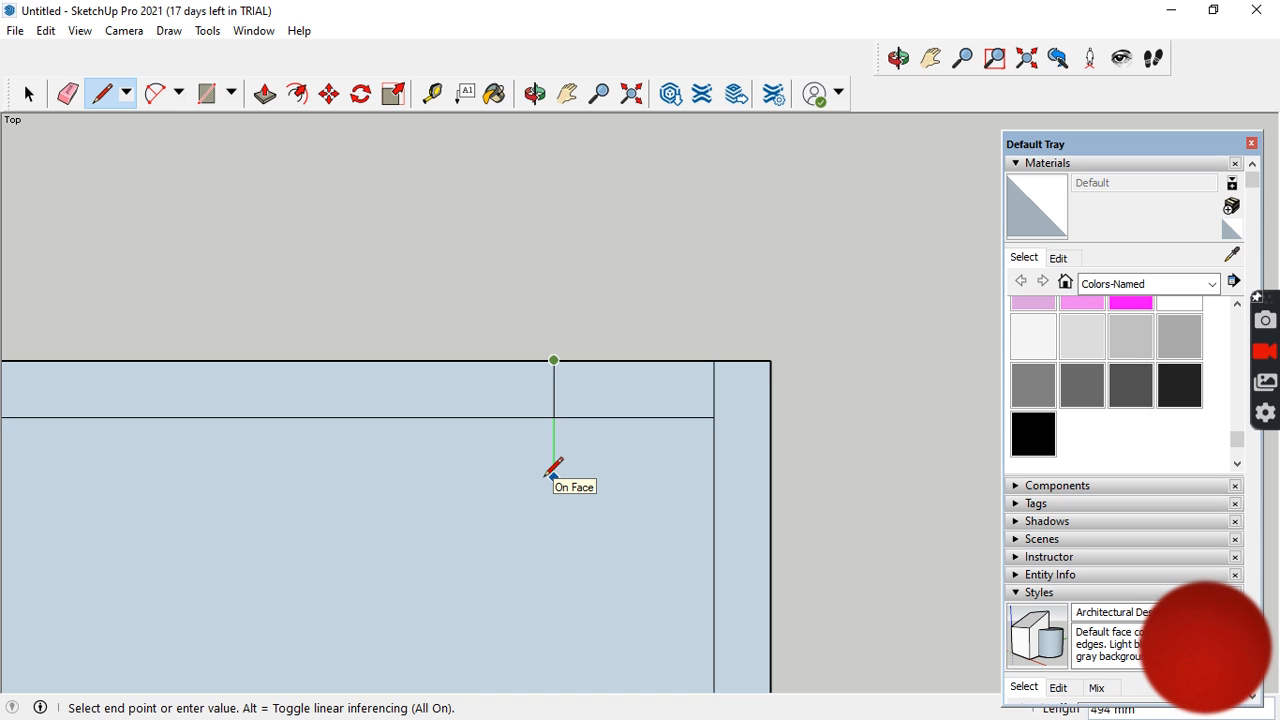
pyautogui.press('Return')
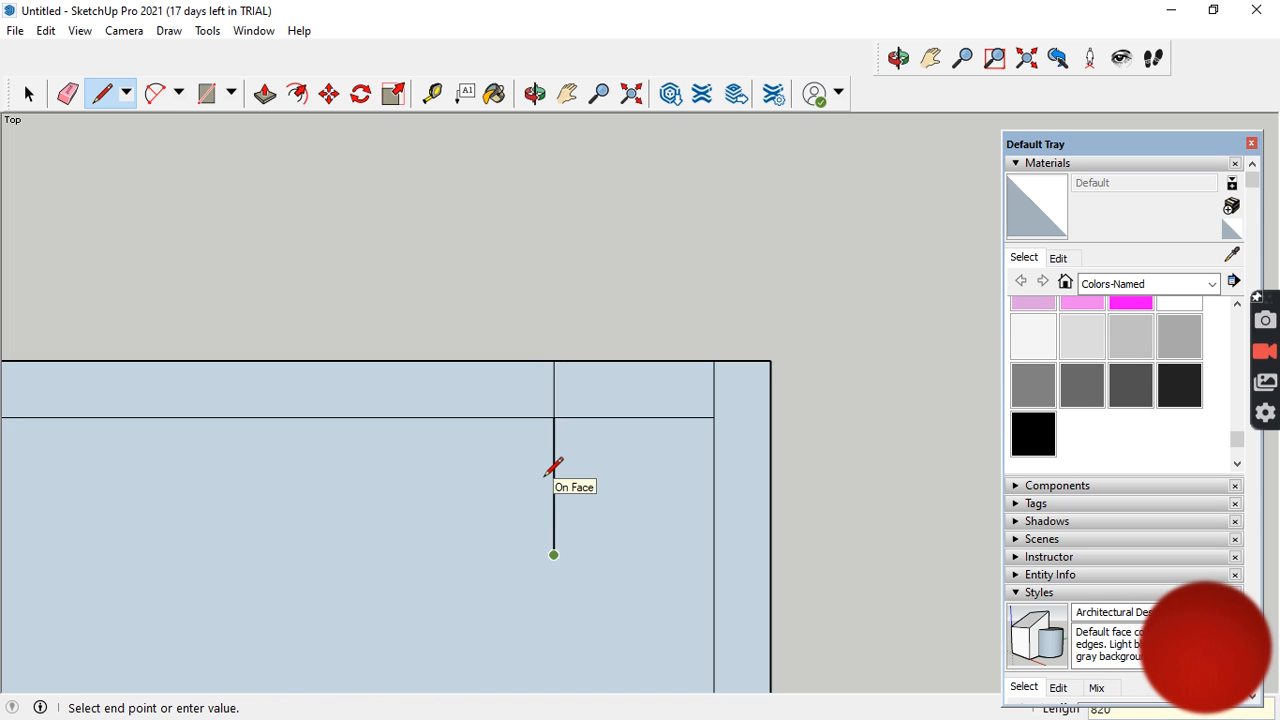
pyautogui.press('Escape')
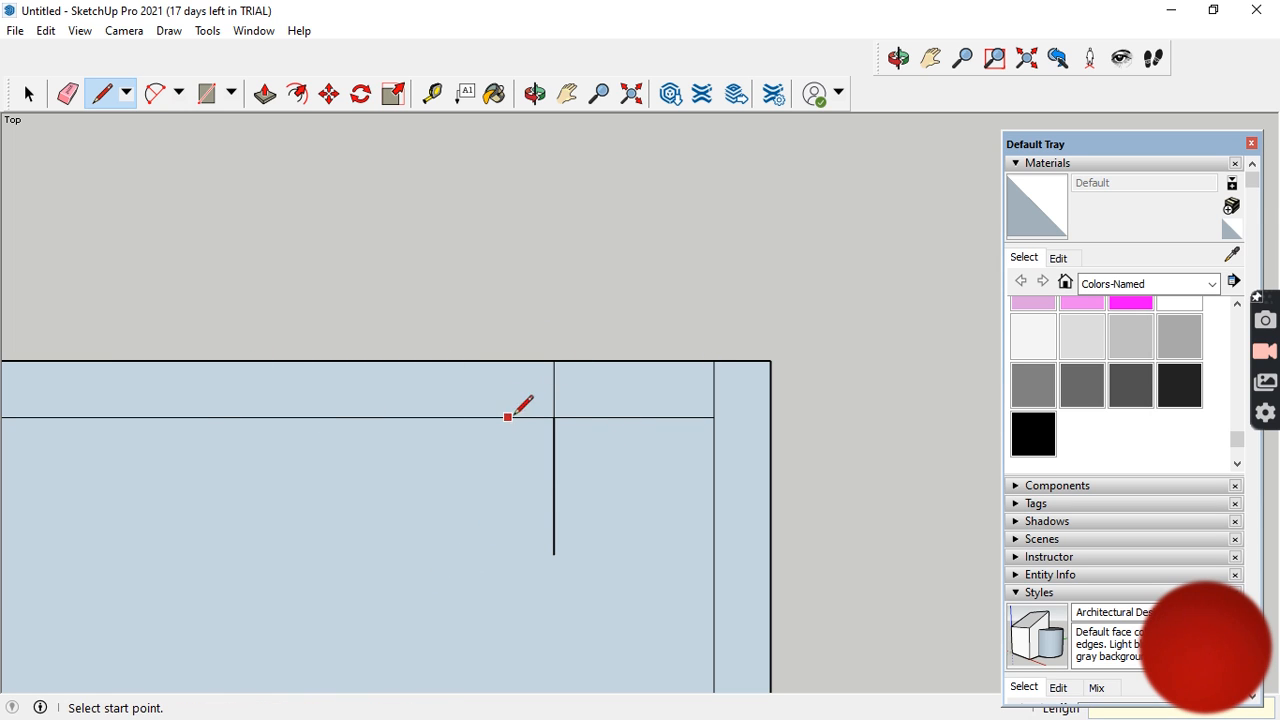
# - Close the door opening's left end with a 240 mm line across the upper wall and erase the inner wall edge within the opening
pyautogui.click(552, 414)
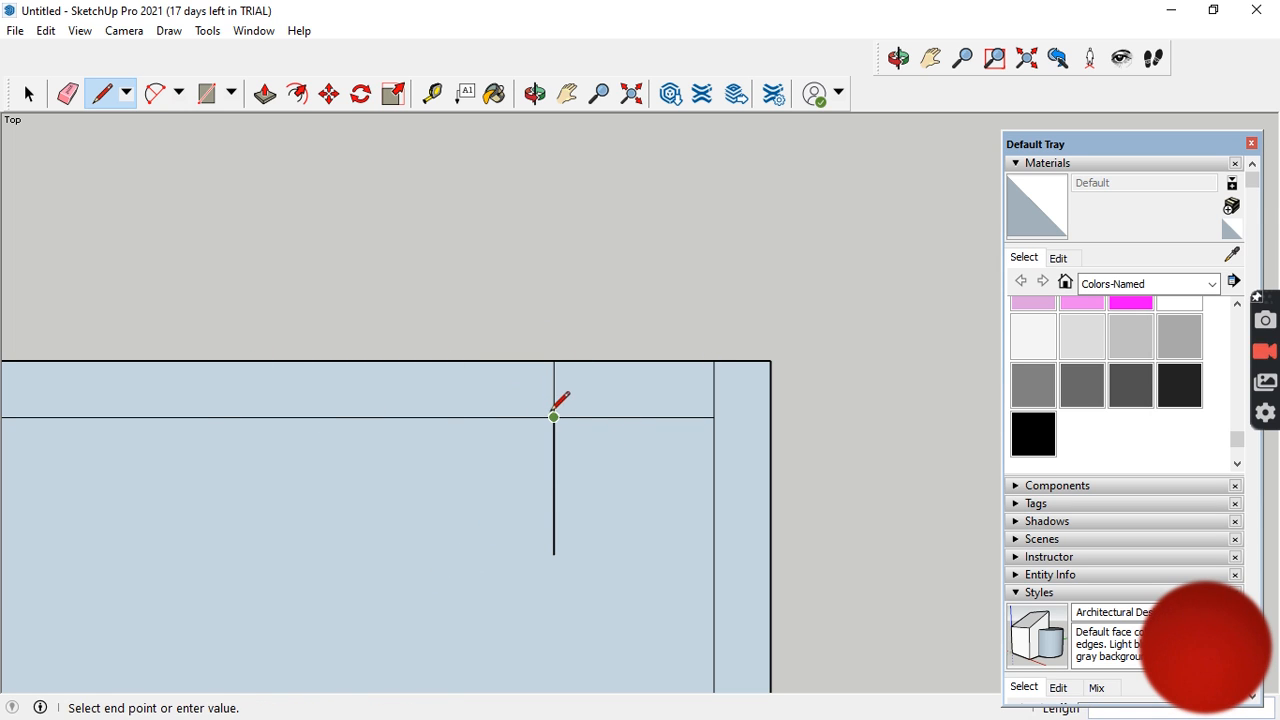
pyautogui.click(359, 416)
pyautogui.click(359, 416)
pyautogui.click(359, 361)
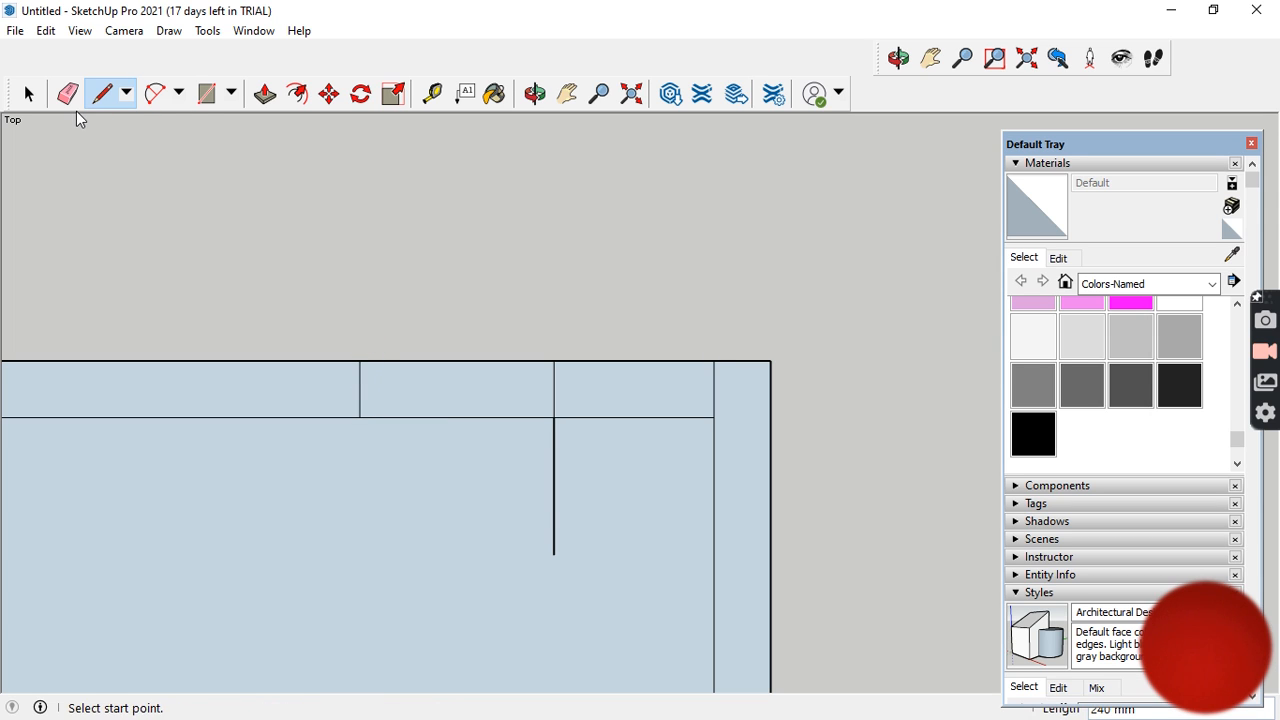
pyautogui.click(68, 93)
pyautogui.click(450, 416)
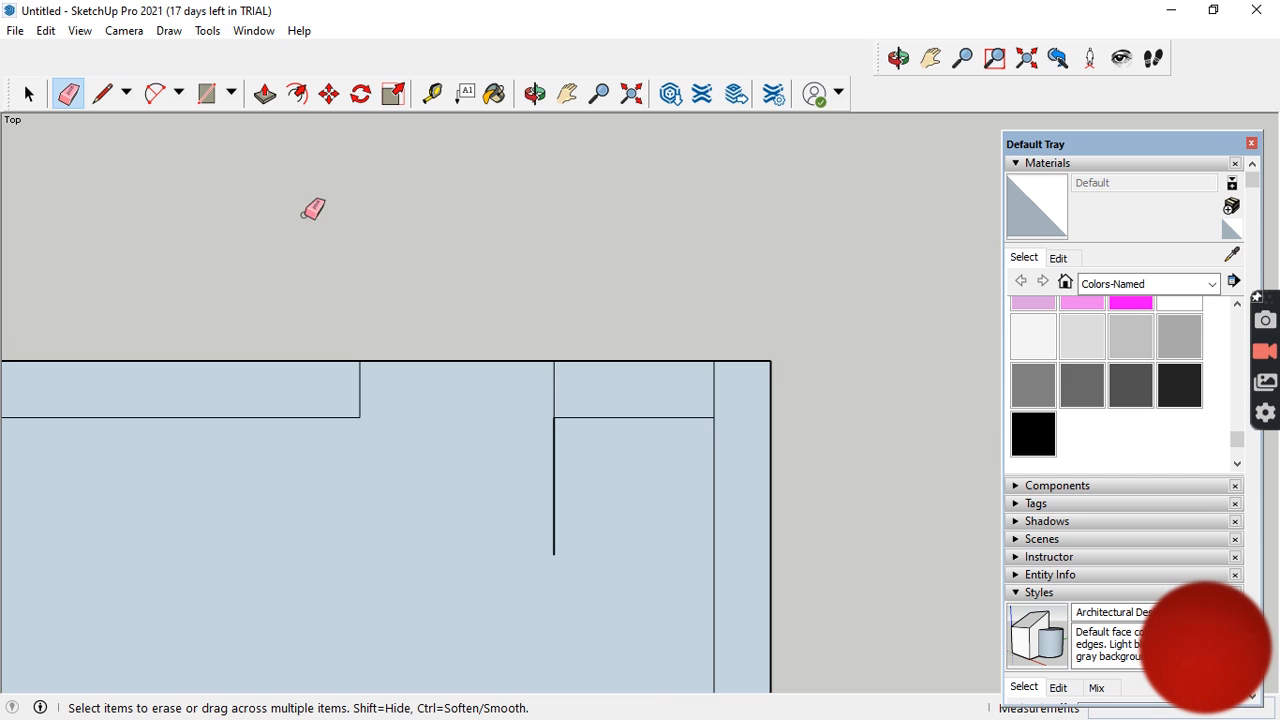
# - Draw a 2 Point Arc for the door swing from the leaf's free end to the opening's left inner corner, bulging into the room
pyautogui.scroll(-3, 478, 404)
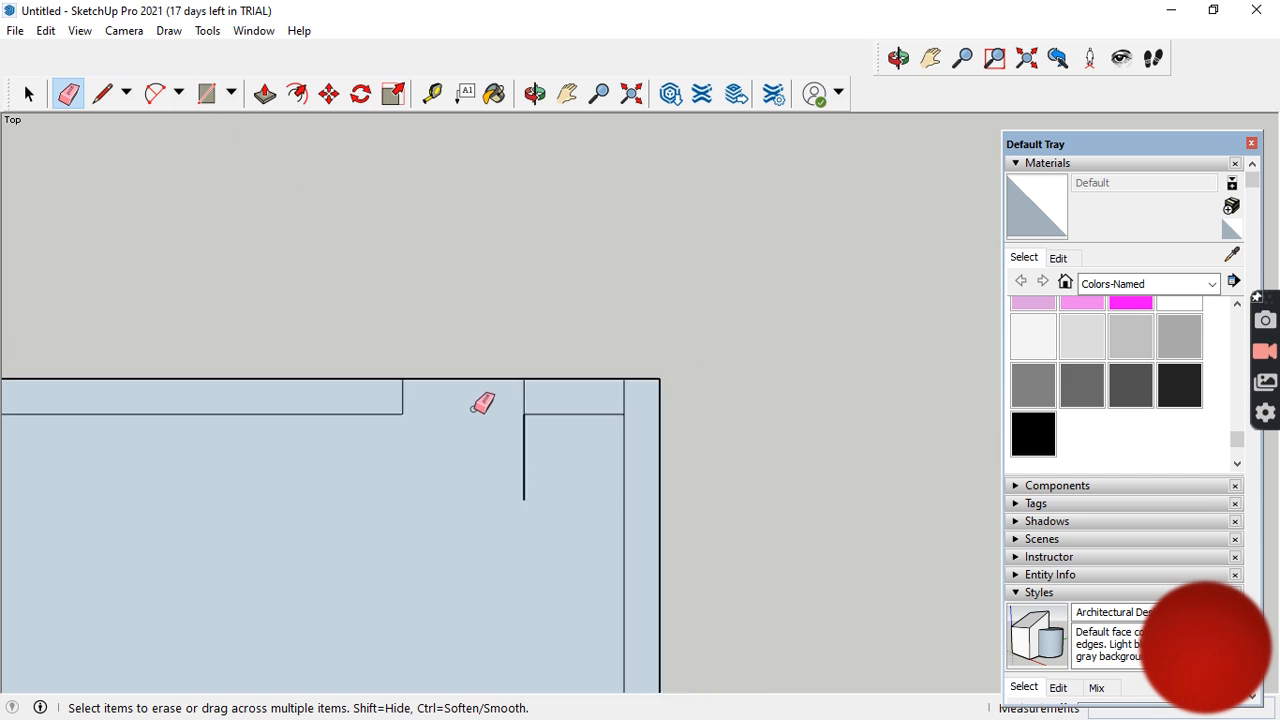
pyautogui.click(179, 93)
pyautogui.click(179, 93)
pyautogui.click(179, 93)
pyautogui.click(179, 93)
pyautogui.click(179, 93)
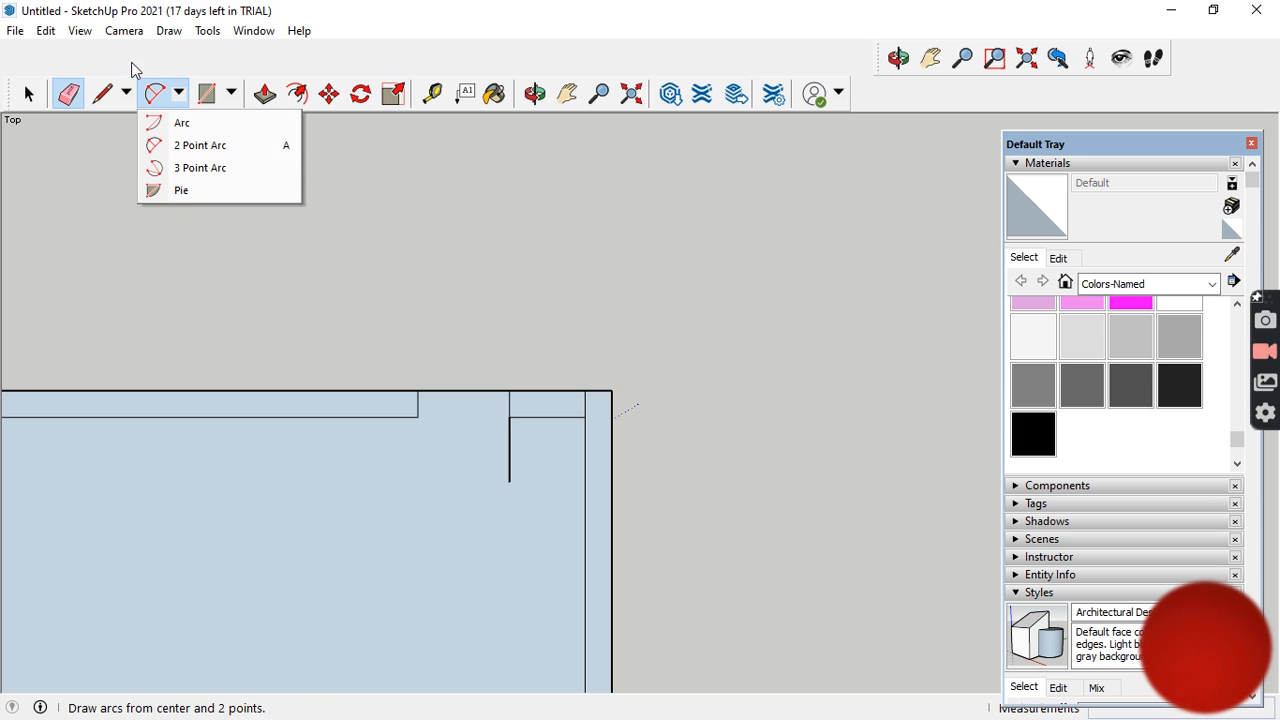
pyautogui.click(163, 93)
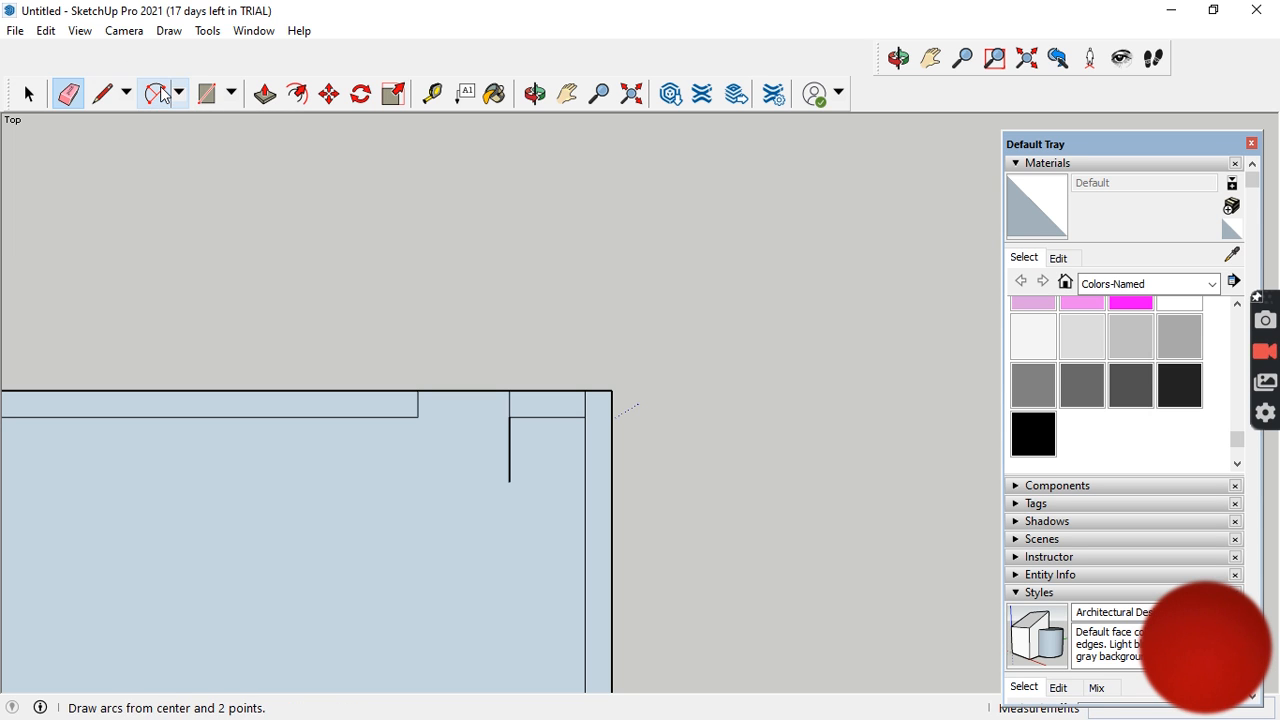
pyautogui.click(509, 481)
pyautogui.click(417, 417)
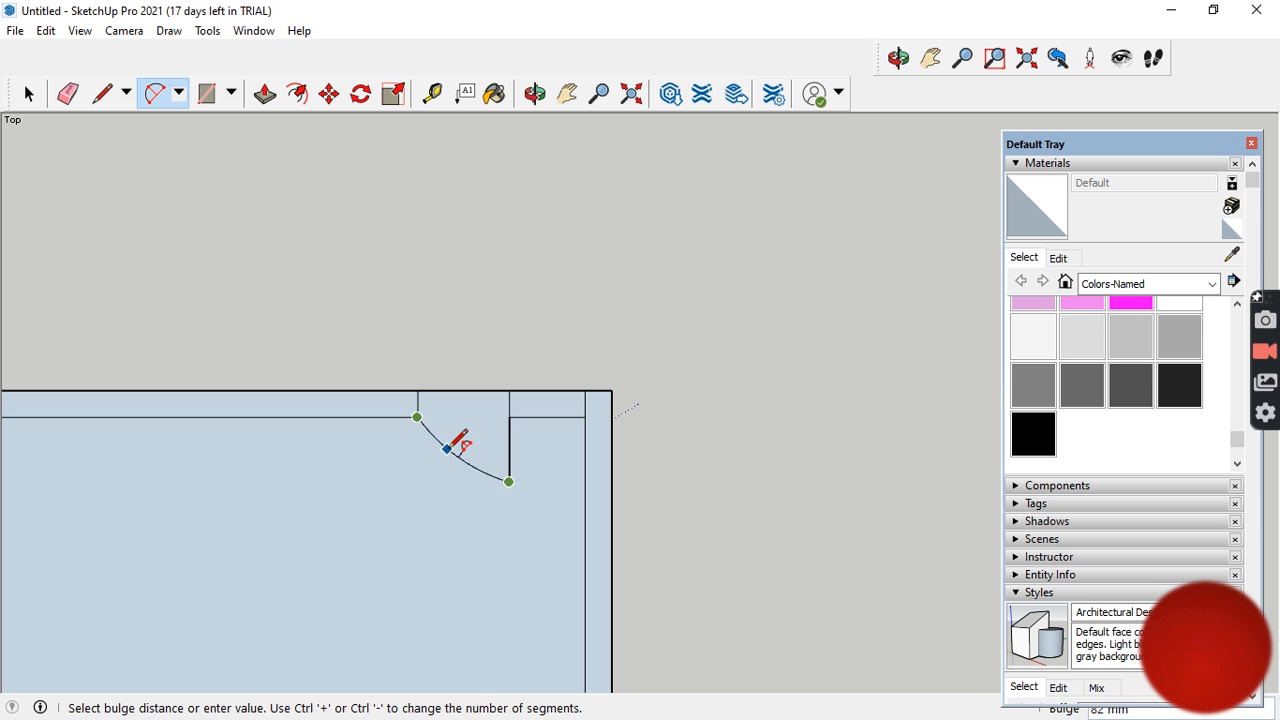
pyautogui.click(447, 451)
pyautogui.scroll(-1, 349, 364)
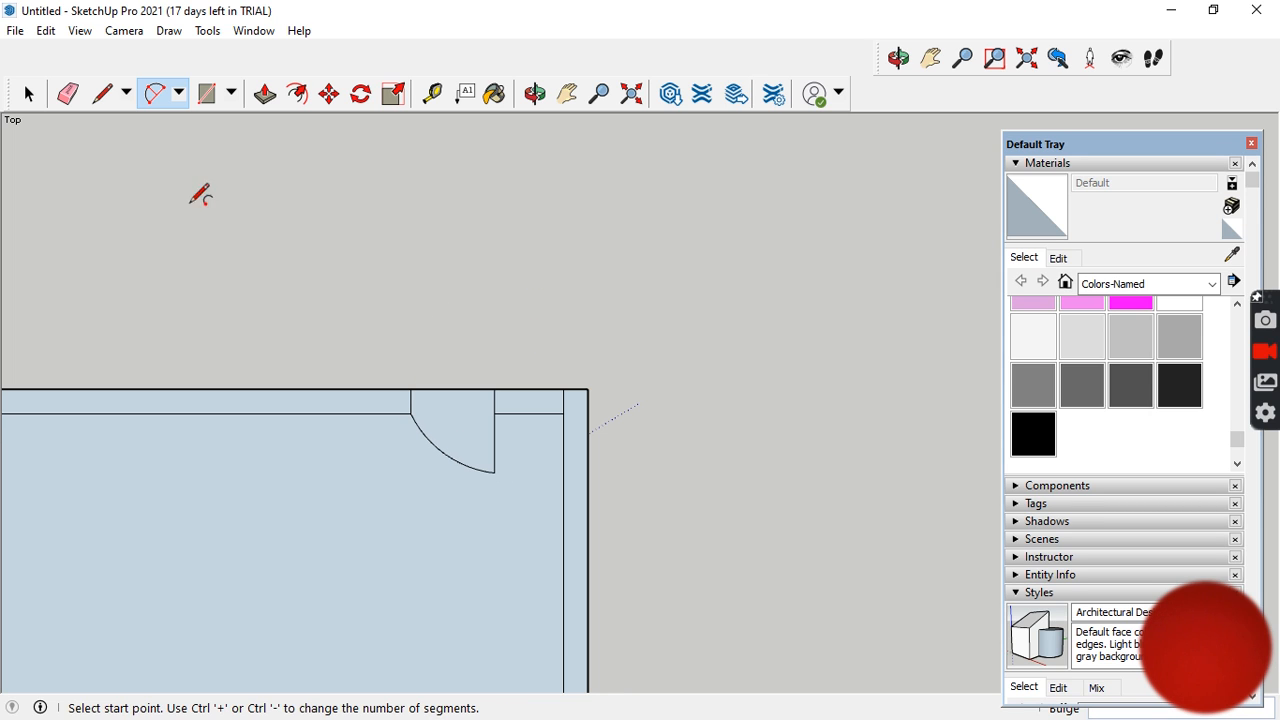
# - Try to erase the upper wall's outer edge at the door opening, and undo the erasure
pyautogui.click(68, 93)
pyautogui.scroll(2, 434, 449)
pyautogui.scroll(1, 465, 401)
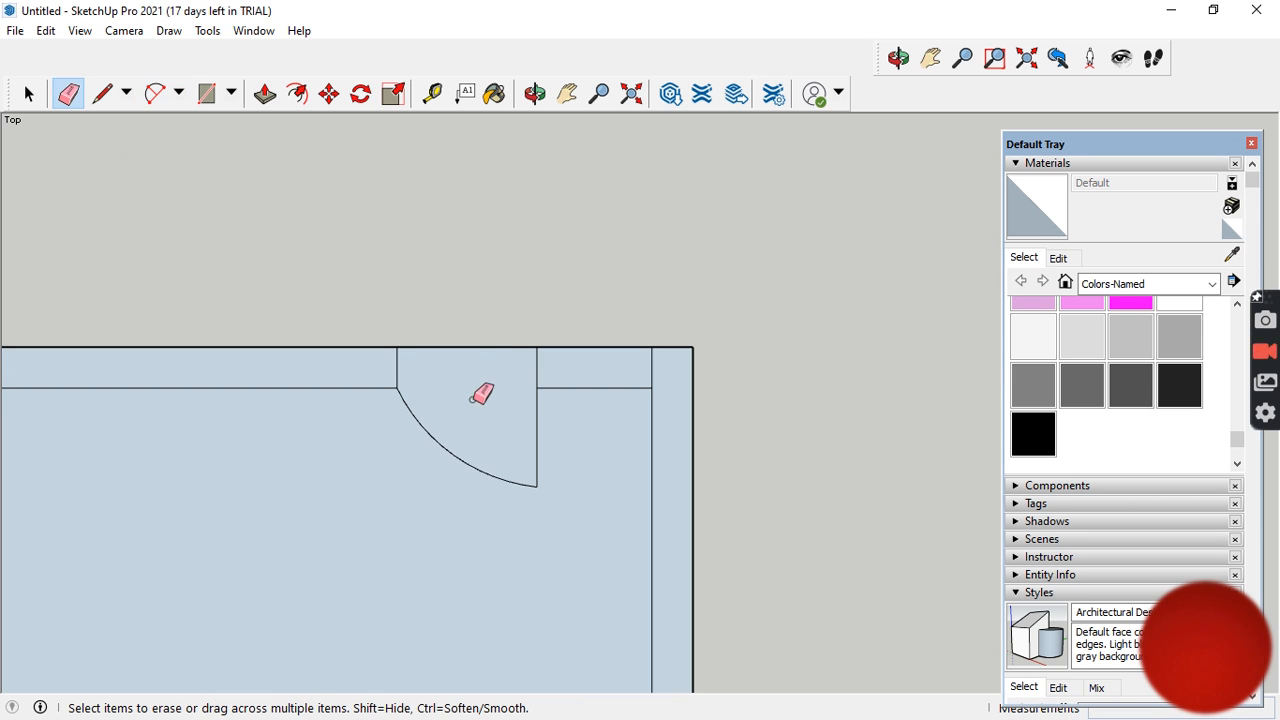
pyautogui.click(486, 347)
pyautogui.hotkey('ctrl', 'z')
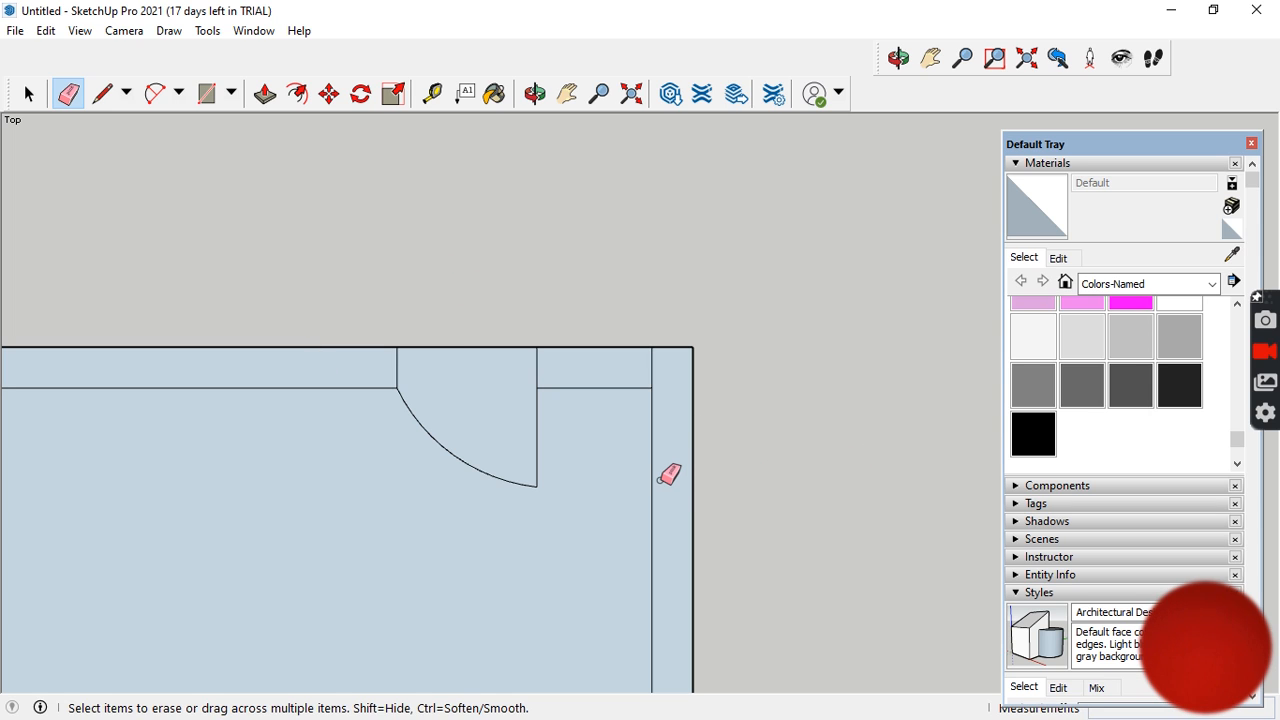
pyautogui.scroll(-1, 651, 434)
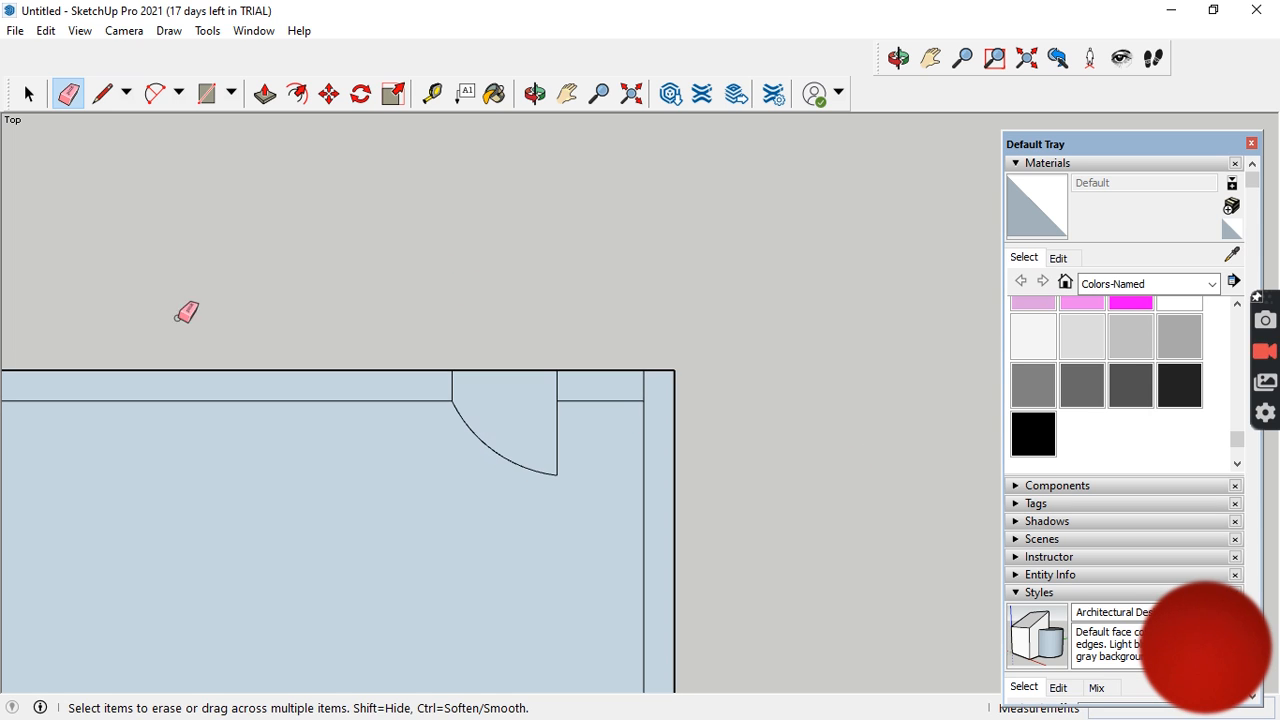
pyautogui.click(44, 101)
pyautogui.scroll(-2, 520, 435)
pyautogui.scroll(-1, 110, 620)
pyautogui.scroll(2, 100, 625)
pyautogui.scroll(-2, 445, 442)
pyautogui.scroll(3, 385, 585)
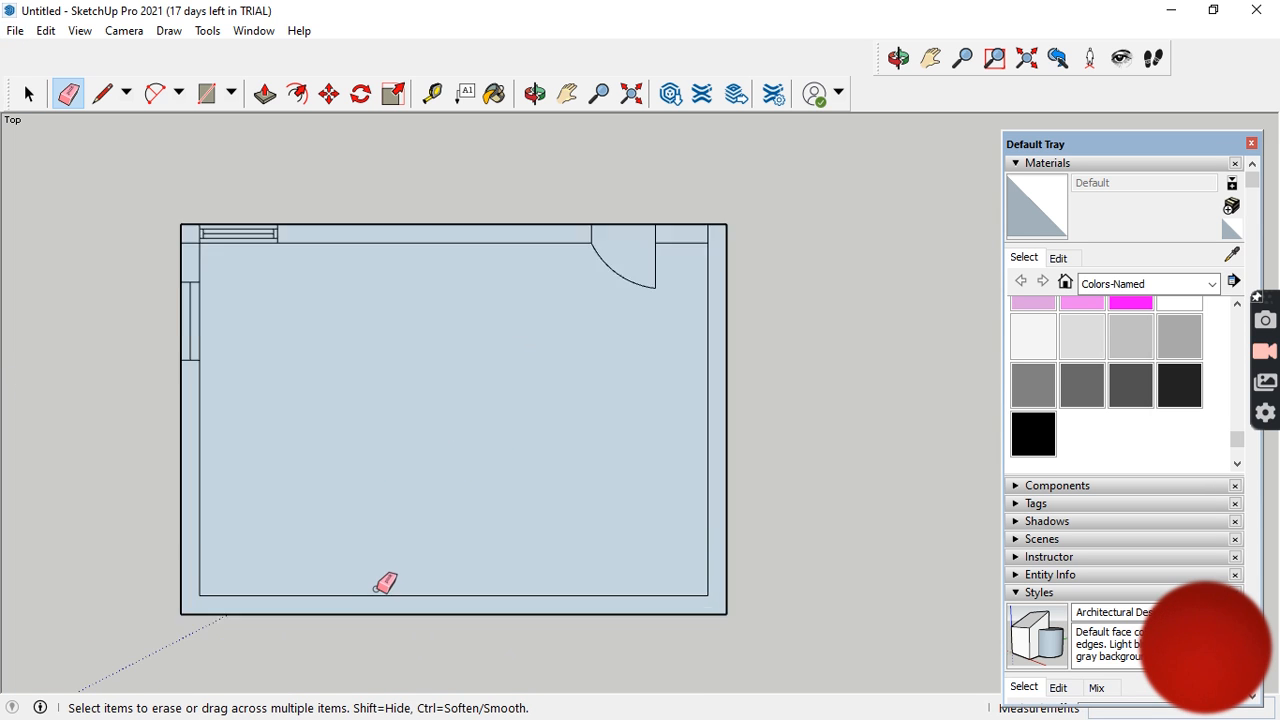